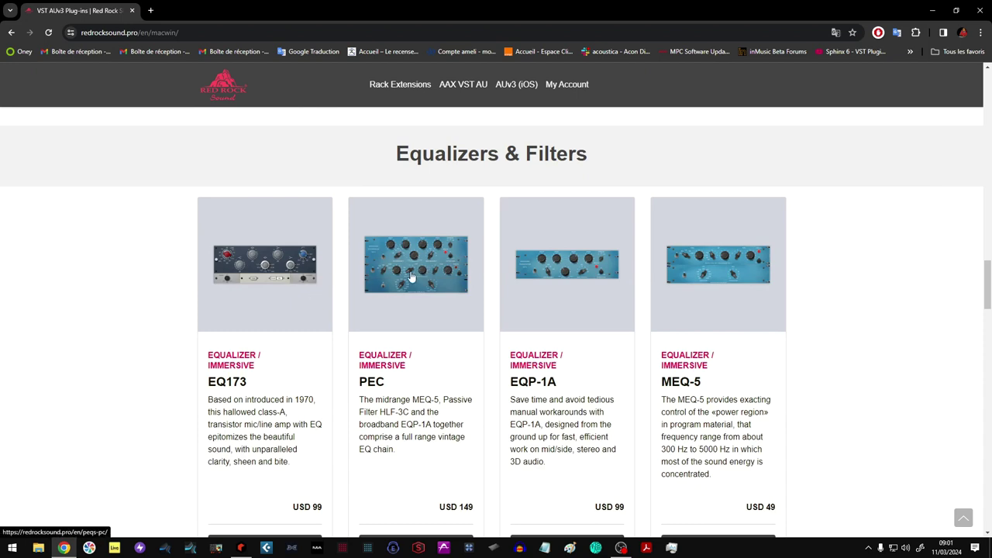
Look through the Red Rock Sound plug-in catalogue, covering the equalizers, effects, dynamics and bundle offers
scroll(433, 291, "down", 4)
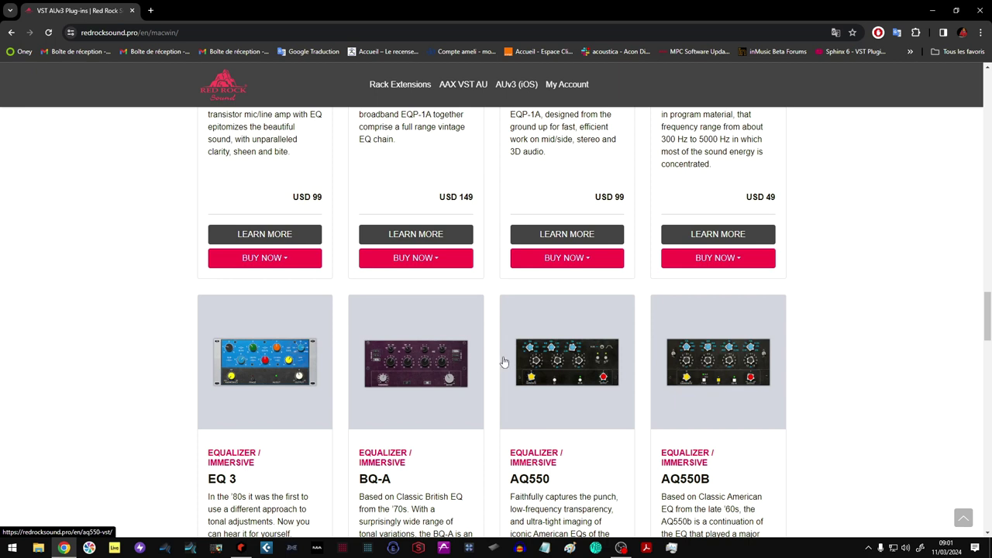
scroll(581, 361, "down", 1)
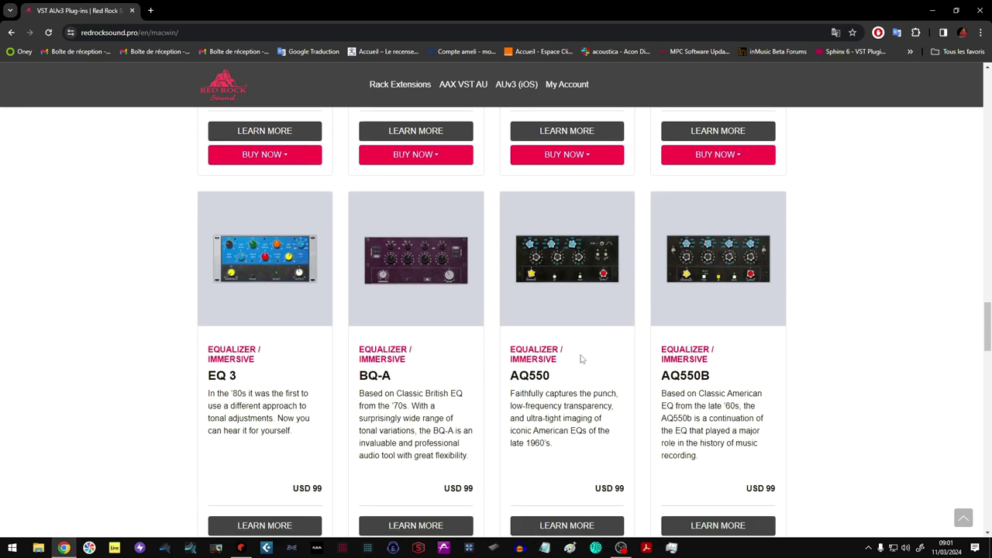
scroll(581, 359, "down", 4)
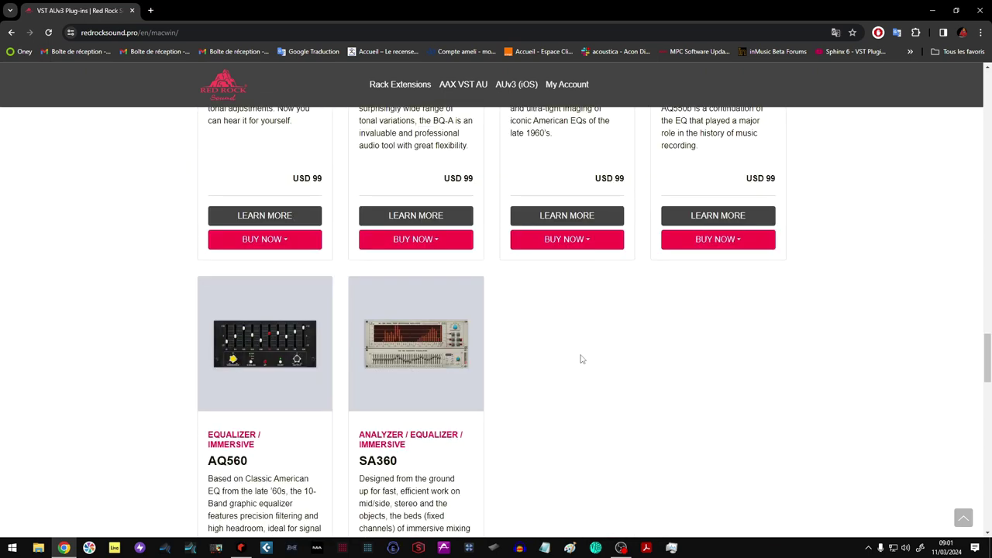
scroll(582, 359, "down", 5)
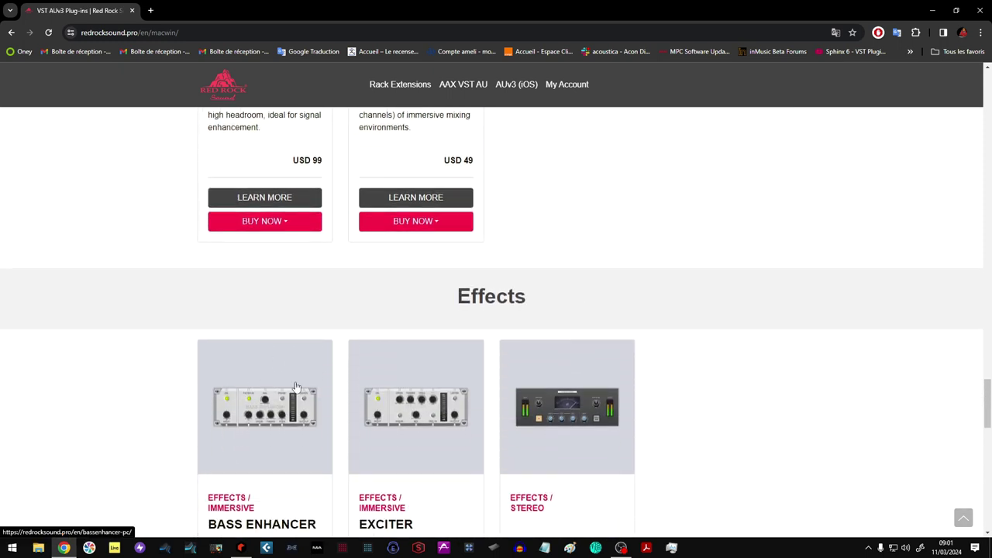
scroll(294, 387, "down", 1)
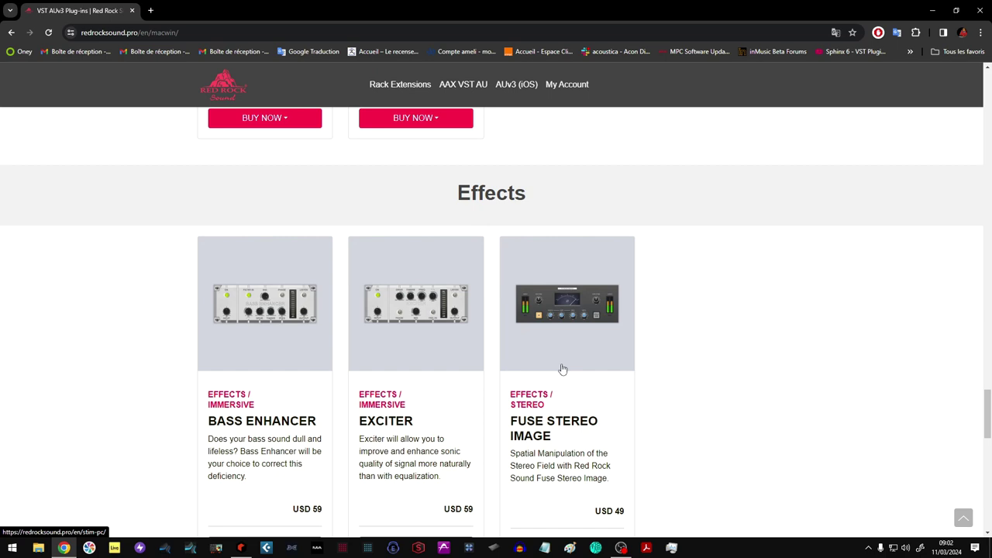
scroll(563, 370, "down", 5)
scroll(563, 370, "up", 4)
scroll(563, 370, "up", 10)
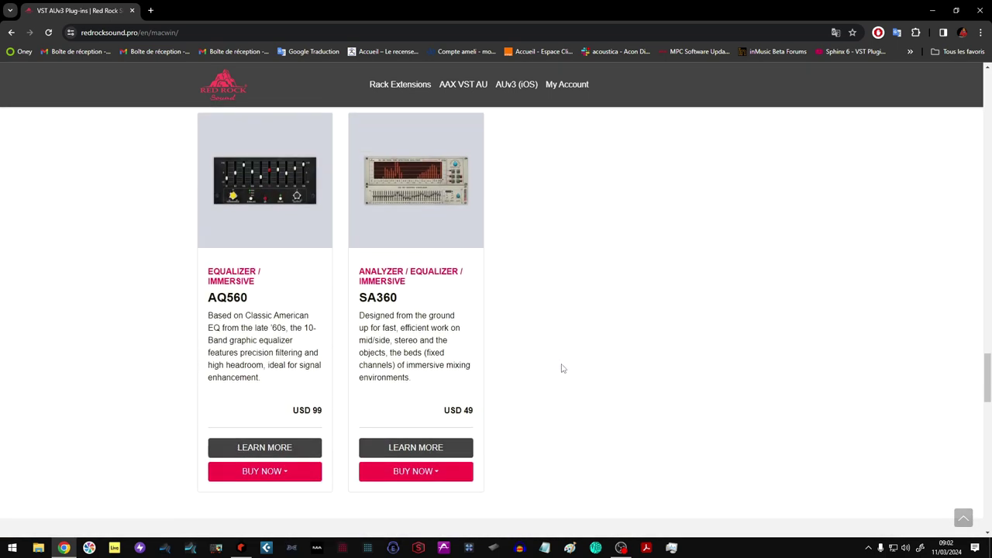
scroll(563, 370, "up", 10)
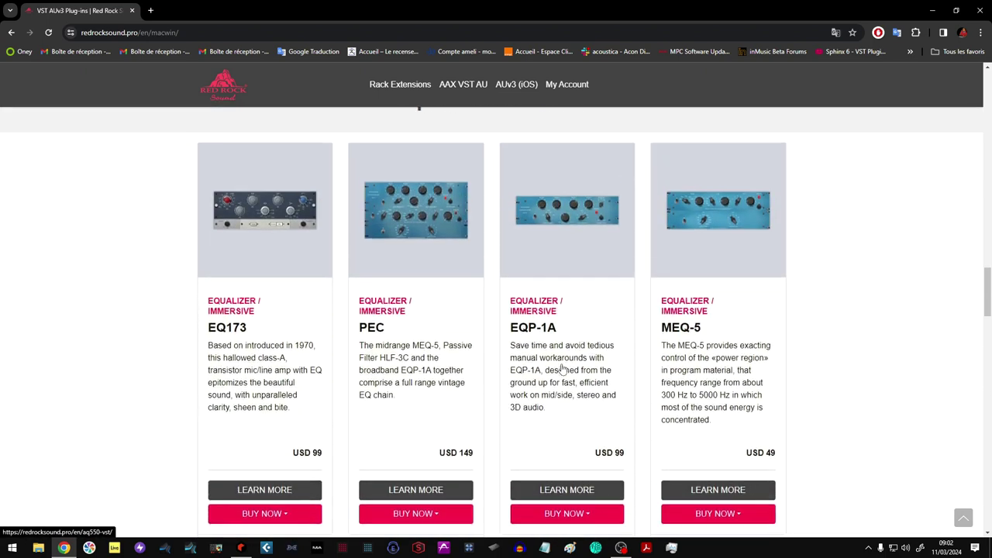
scroll(563, 364, "up", 10)
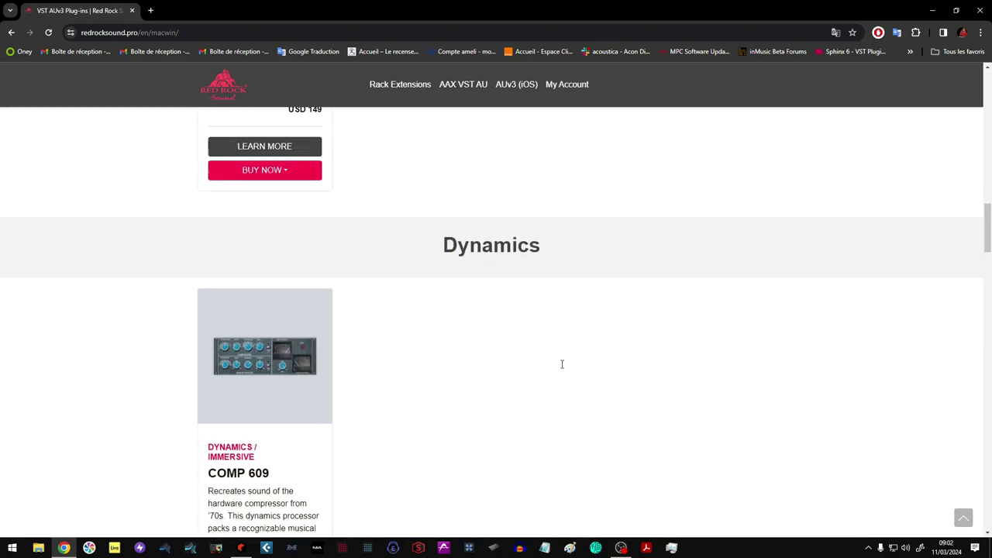
scroll(563, 364, "up", 4)
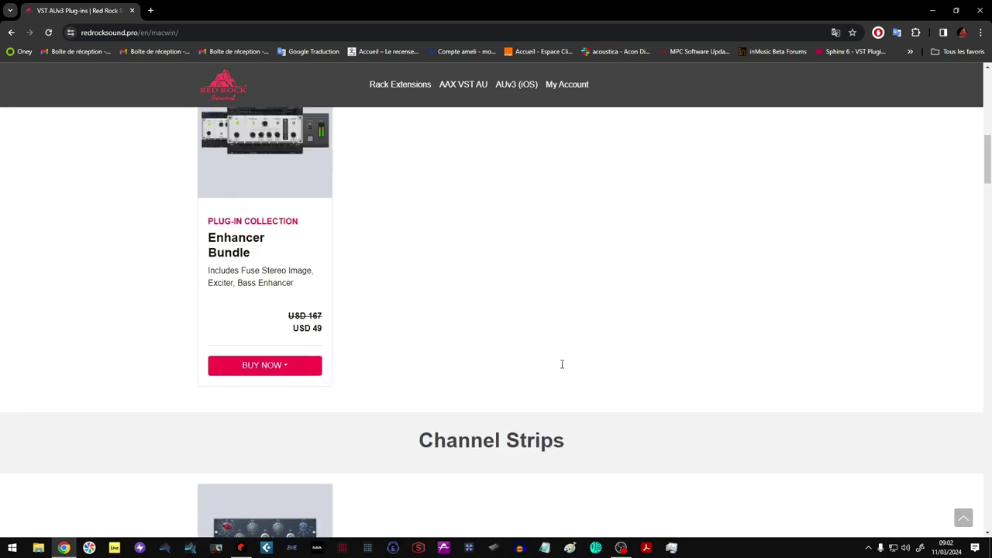
scroll(541, 326, "up", 3)
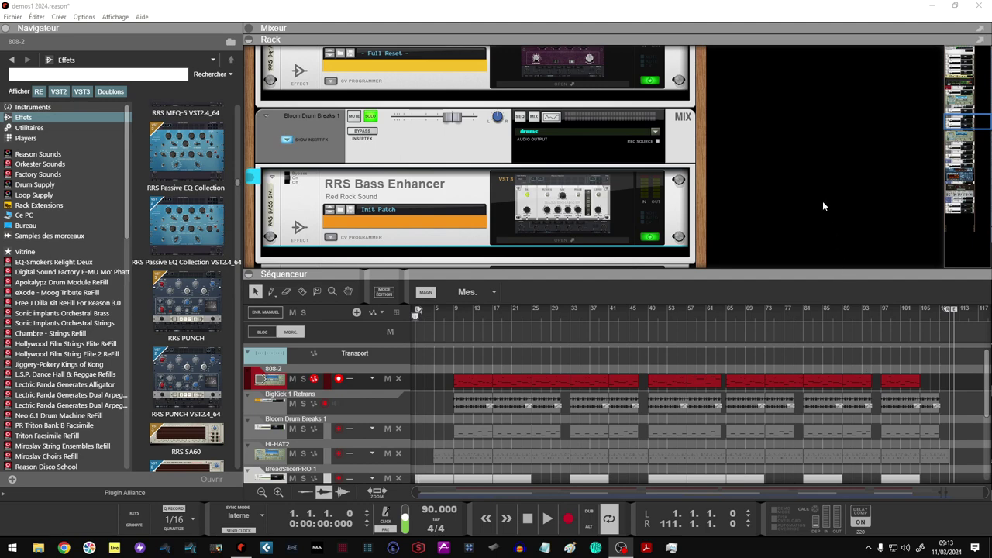
Switch to Reason and turn off the insert effects bypass in the rack's Master Section
left_click_drag(966, 119, 953, 51)
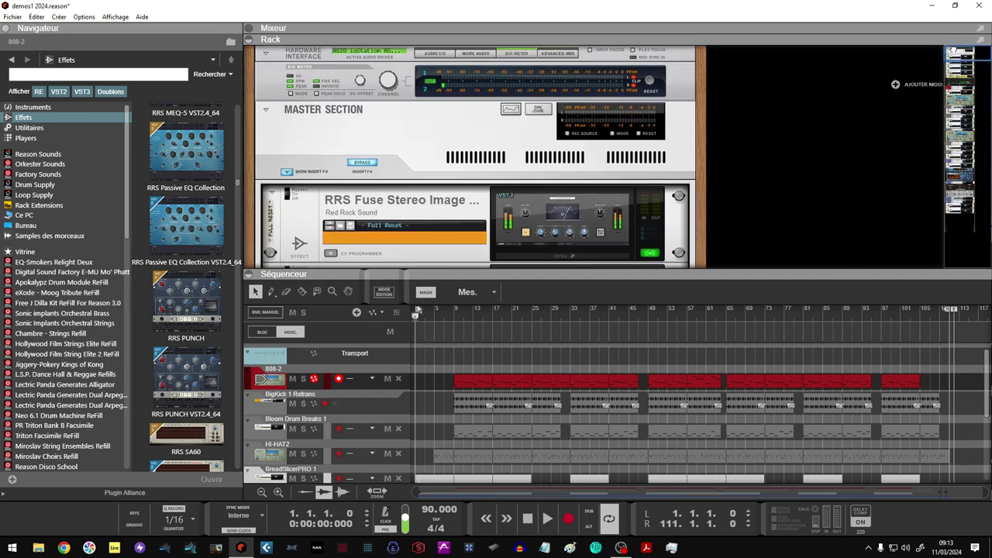
left_click(362, 163)
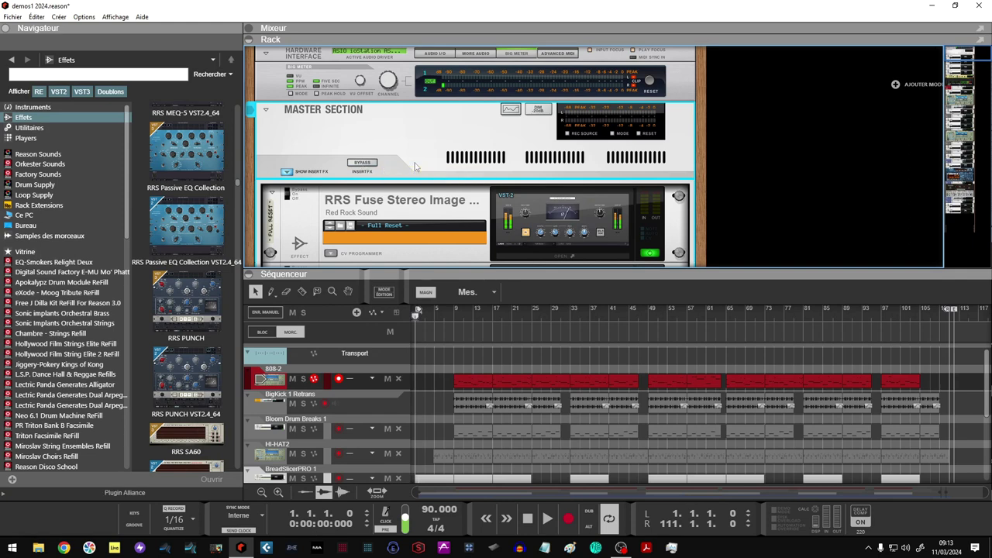
scroll(415, 167, "down", 4)
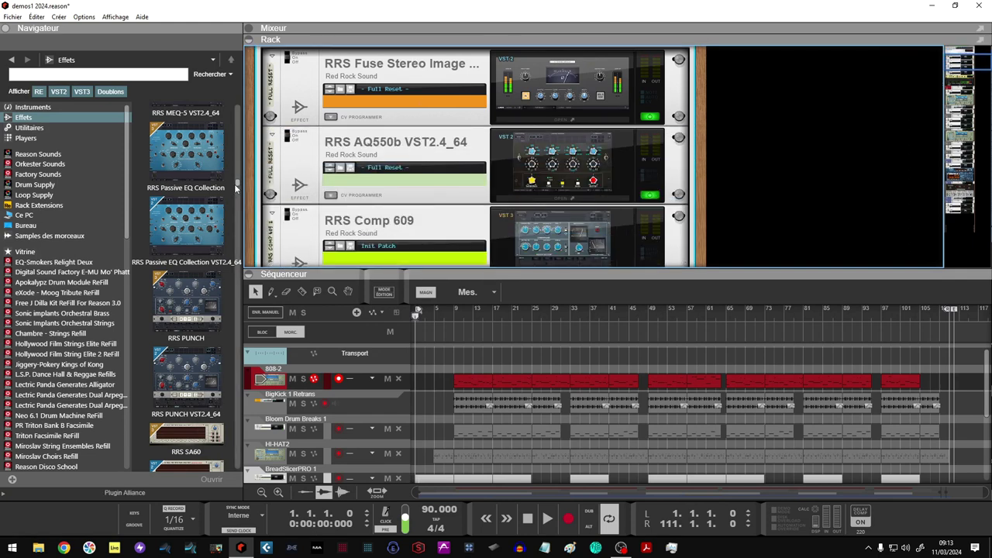
Find the Red Rock Sound group among the effects, widen the browser and check its American and British equalizer devices
left_click_drag(238, 186, 169, 156)
left_click(186, 203)
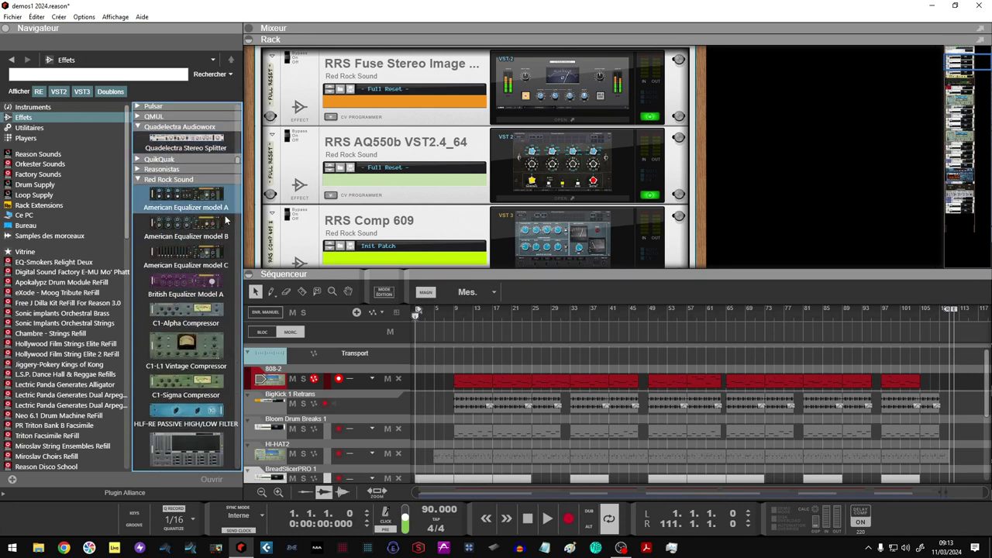
left_click(191, 237)
left_click_drag(243, 155, 271, 155)
left_click(213, 204)
left_click(203, 232)
left_click(206, 286)
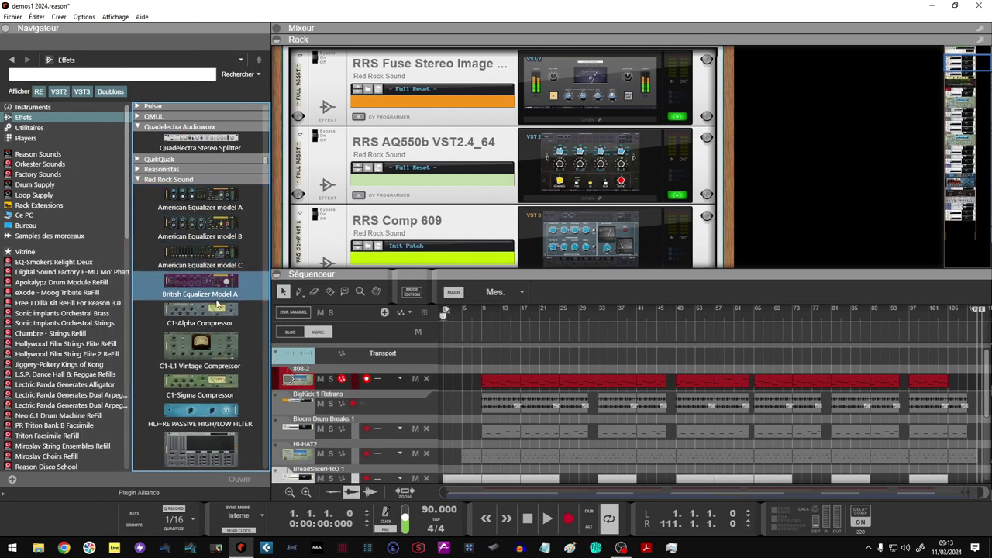
Look through the rest of the Red Rock Sound rack devices as far as the RRS AQ550 plug-in
left_click(215, 344)
scroll(214, 344, "down", 3)
left_click(212, 348)
scroll(212, 347, "down", 3)
left_click(212, 347)
scroll(212, 347, "down", 3)
left_click(211, 347)
scroll(212, 347, "down", 3)
left_click(212, 348)
scroll(211, 346, "down", 3)
left_click(211, 346)
left_click(210, 287)
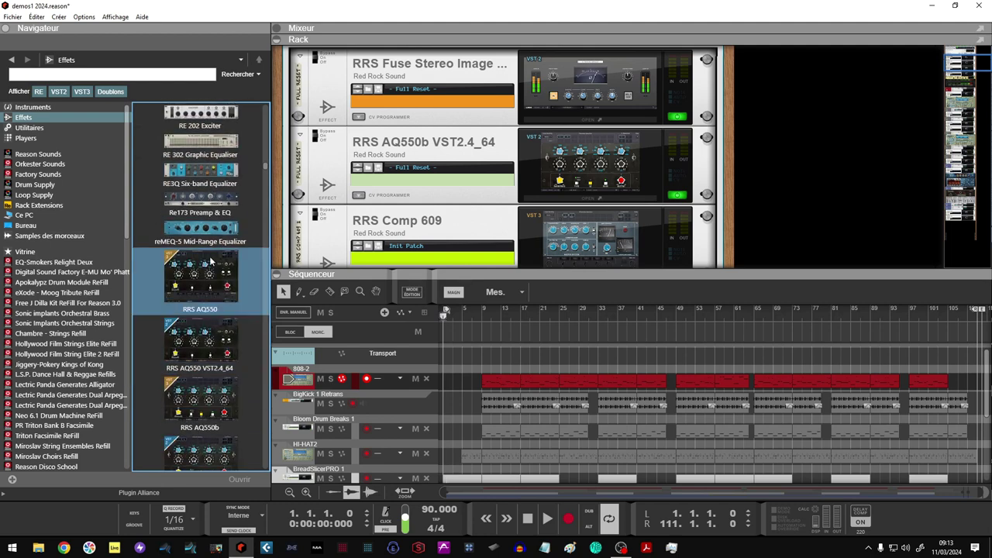
Compare the standard and VST2.4_64 entries of the RRS AQ550 and AQ550b plug-ins
left_click(205, 348)
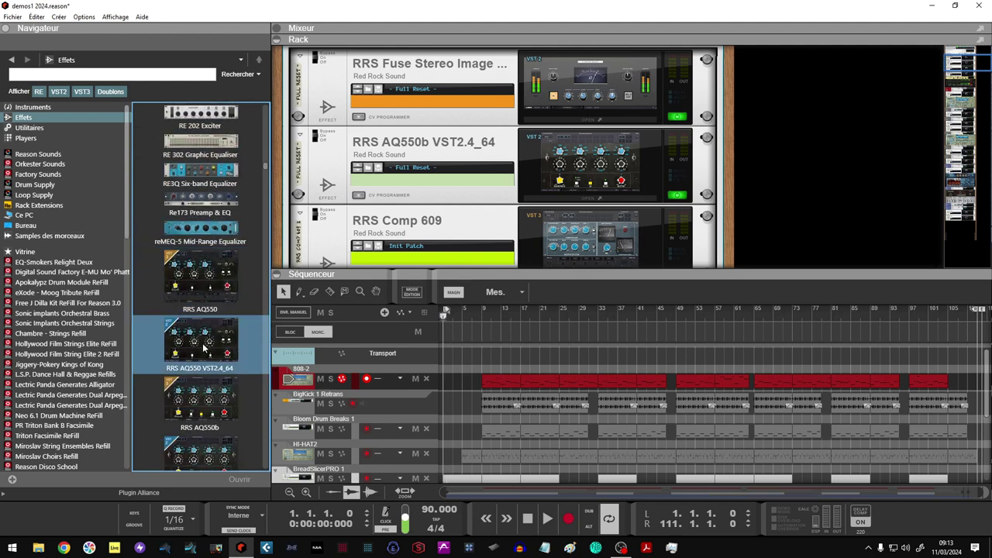
scroll(204, 349, "down", 3)
left_click(204, 349)
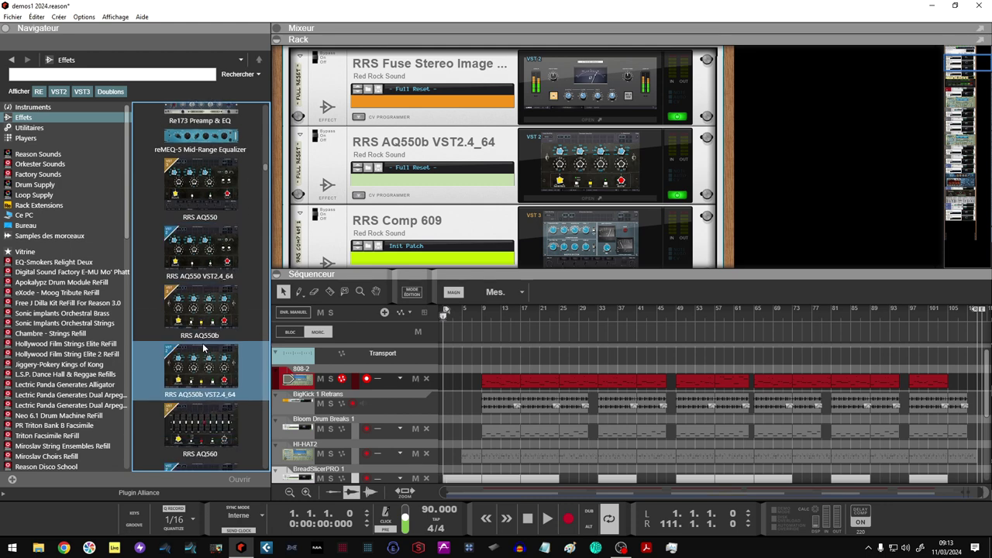
left_click(214, 313)
left_click(211, 248)
left_click(209, 186)
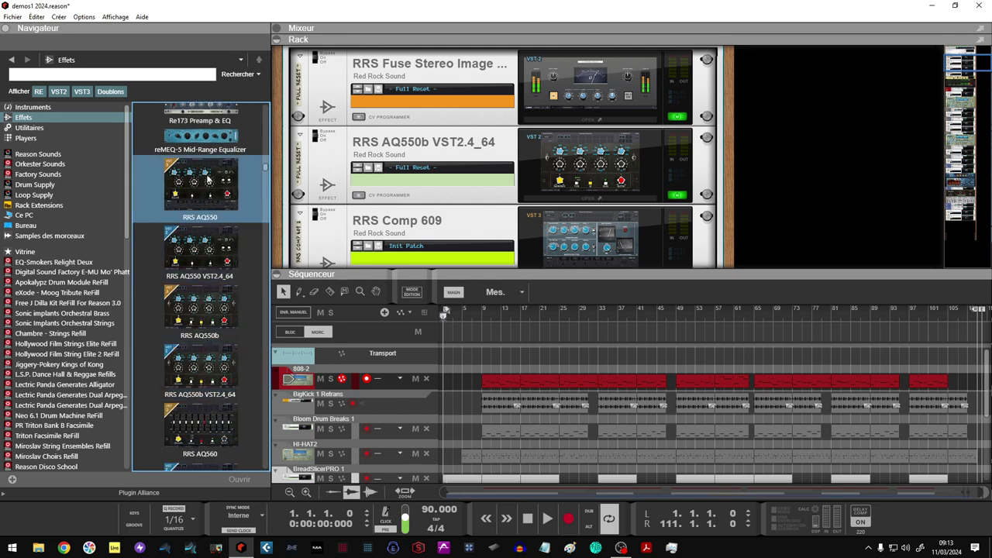
left_click(207, 268)
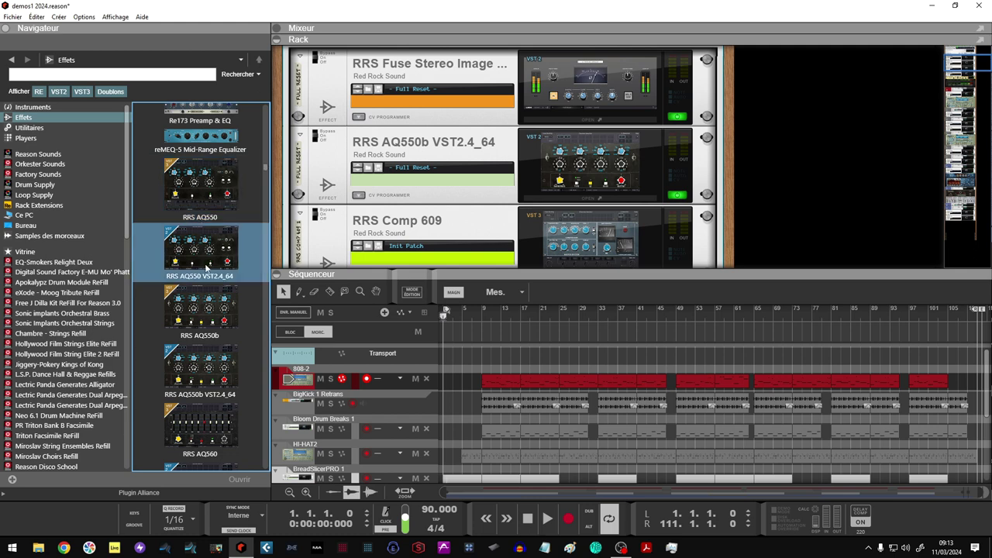
left_click(219, 191)
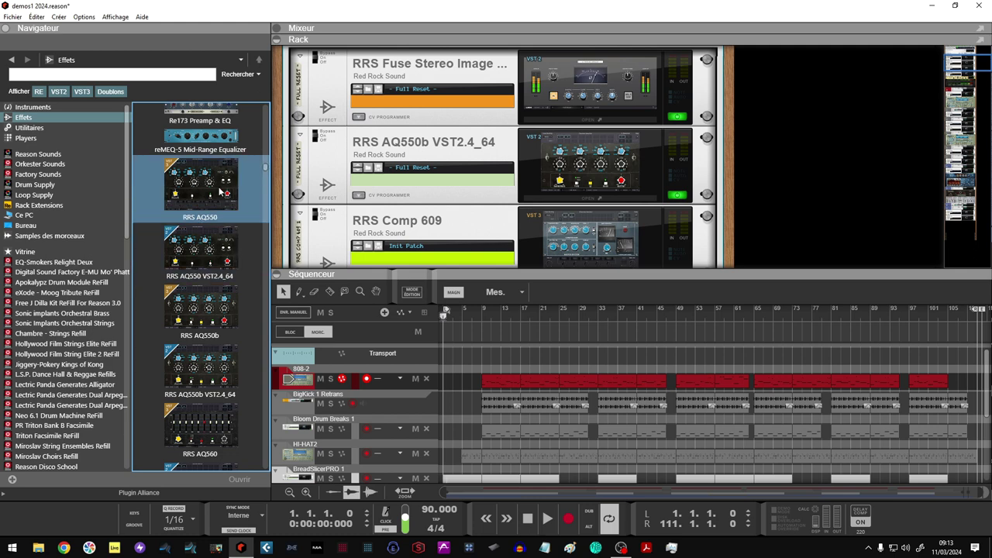
Open the RRS AQ550b VST2.4_64 interface from the rack, place its window over the rack and check its input routing options
double_click(598, 165)
left_click_drag(823, 52, 588, 49)
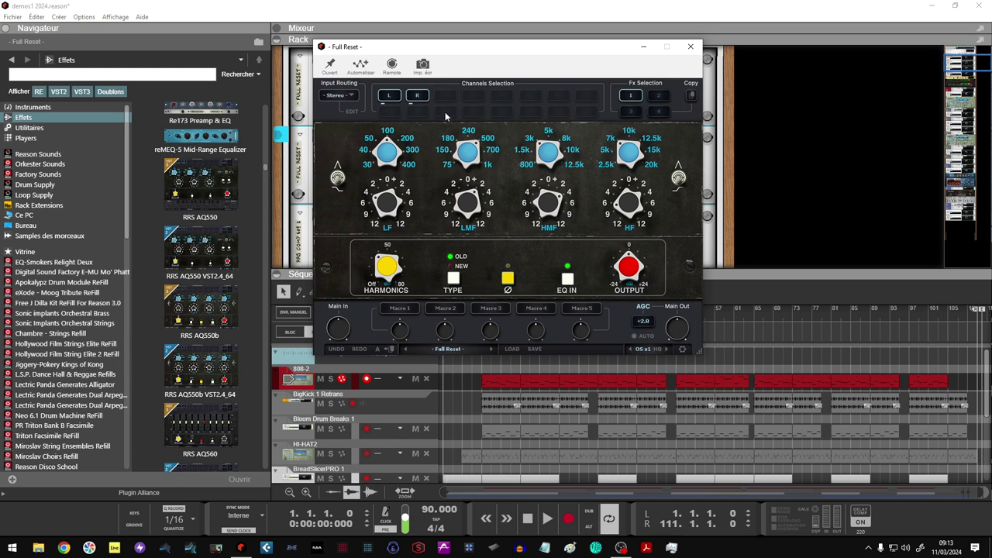
left_click(341, 96)
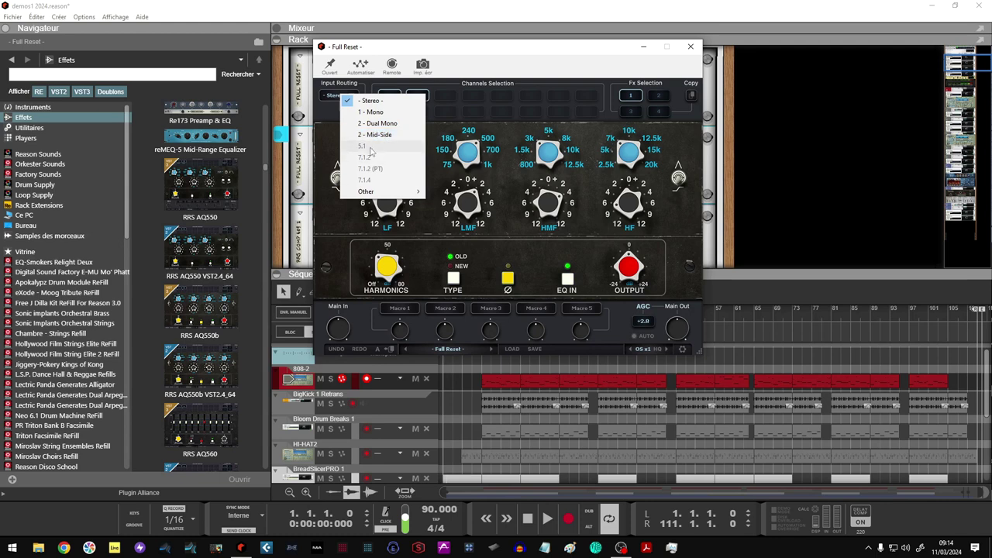
mouse_move(399, 191)
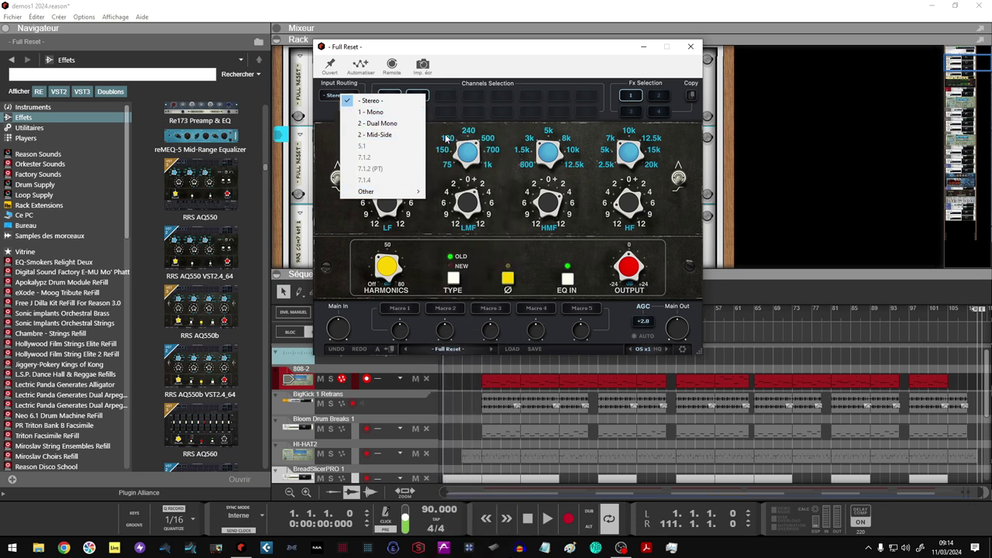
left_click(447, 138)
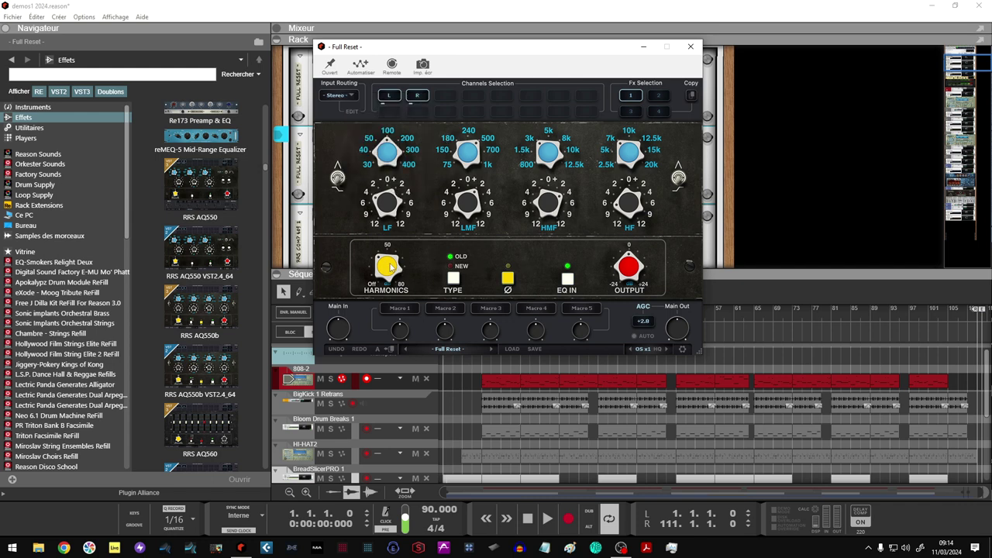
Check the Harmonics control, then switch the equalizer type to New and back to Old
mouse_move(391, 267)
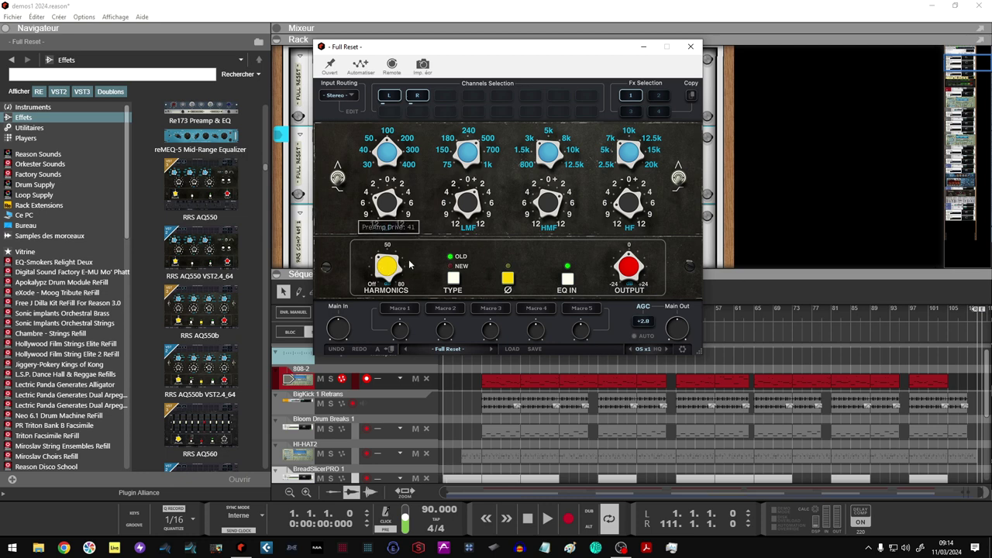
left_click(454, 281)
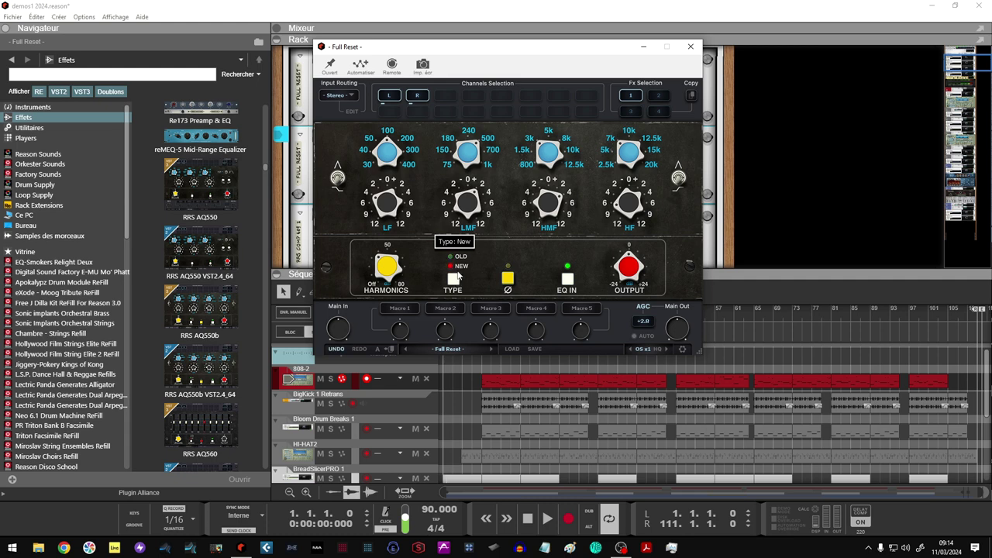
left_click(457, 271)
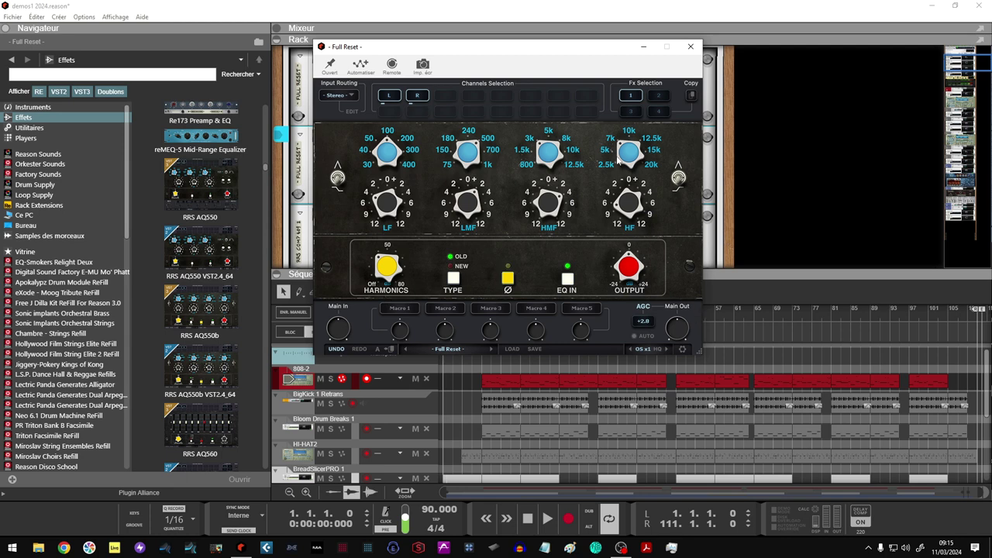
Enable the automatic mode of the AGC and show the parameter assignments of Macro 1
left_click(645, 338)
mouse_move(679, 327)
mouse_move(404, 333)
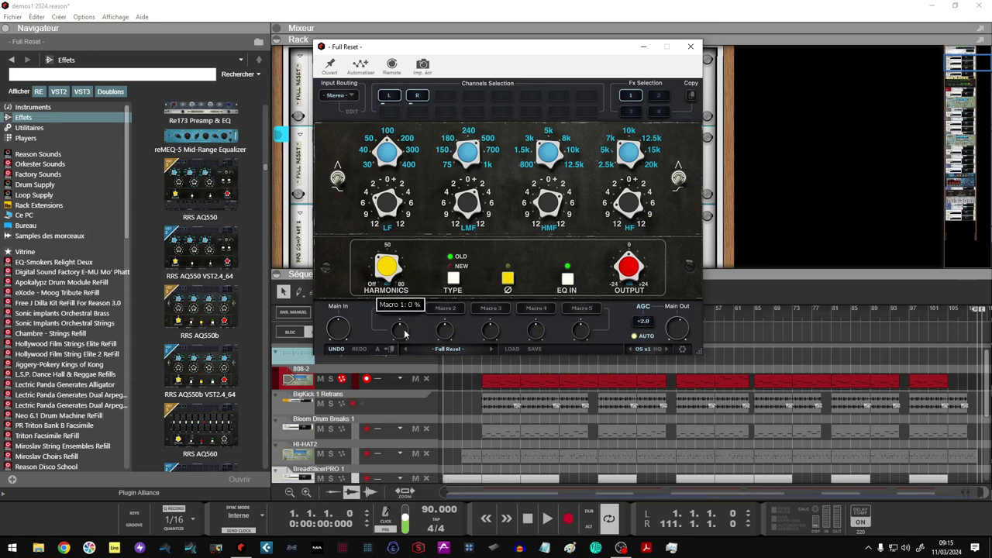
left_click(401, 310)
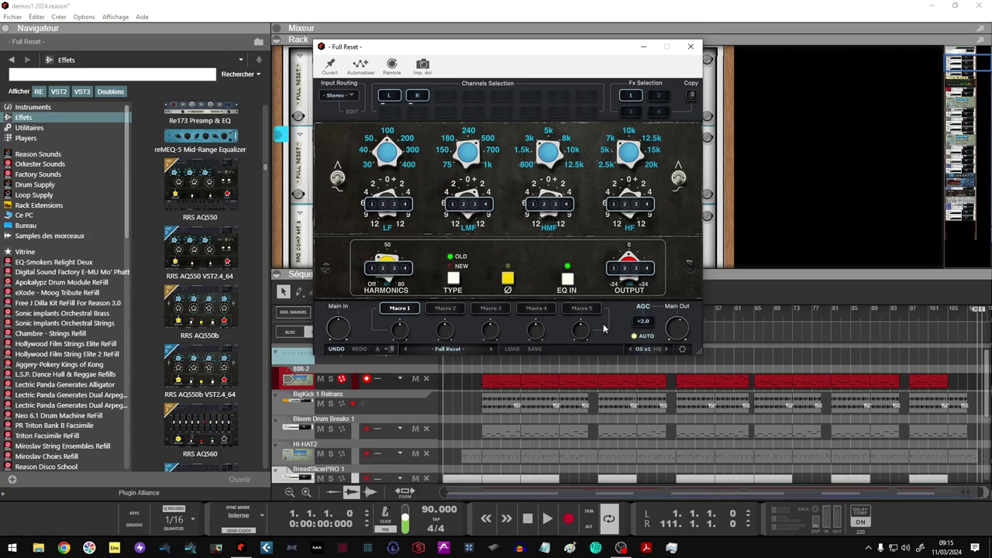
Examine the AQ550b's factory preset categories and its oversampling options, keeping Full Reset and OS x1
left_click(474, 353)
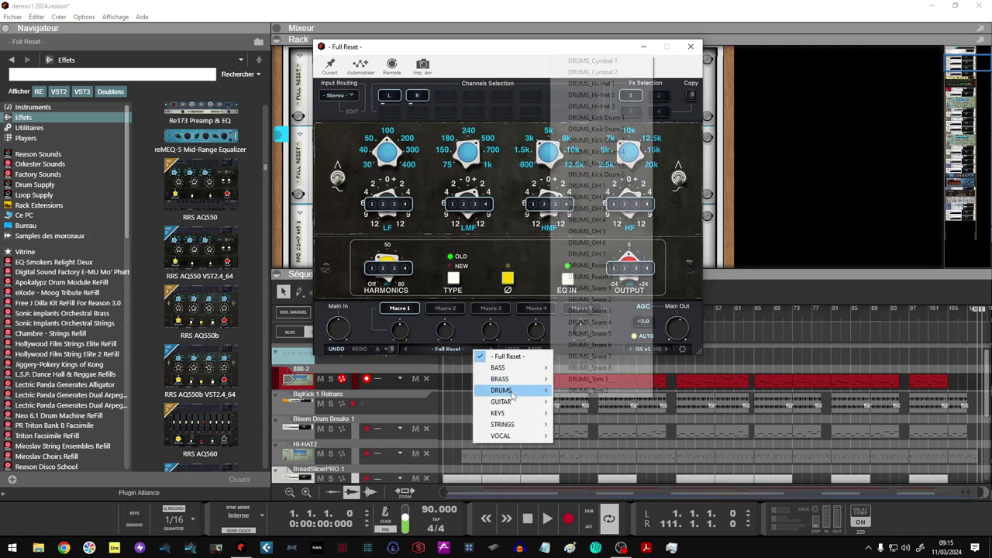
mouse_move(518, 437)
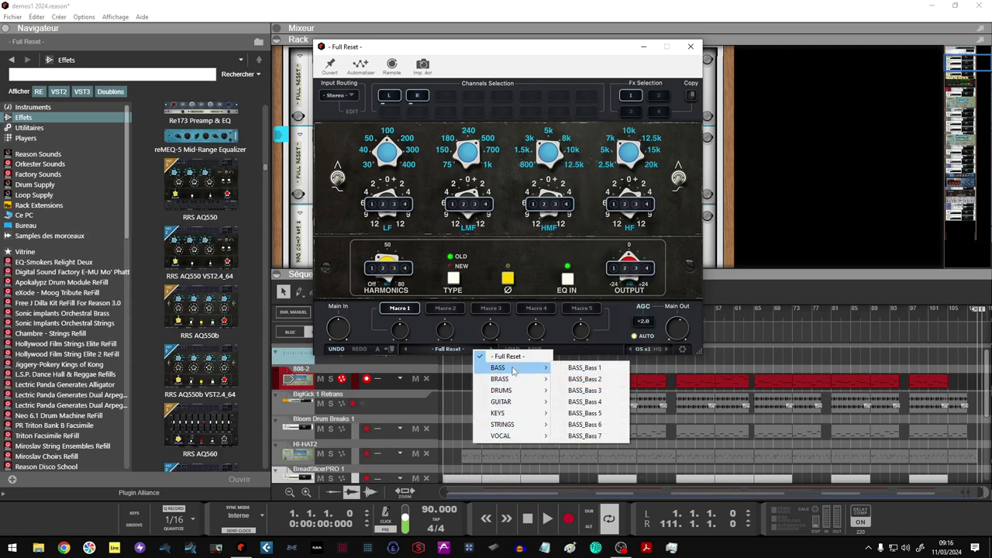
mouse_move(514, 381)
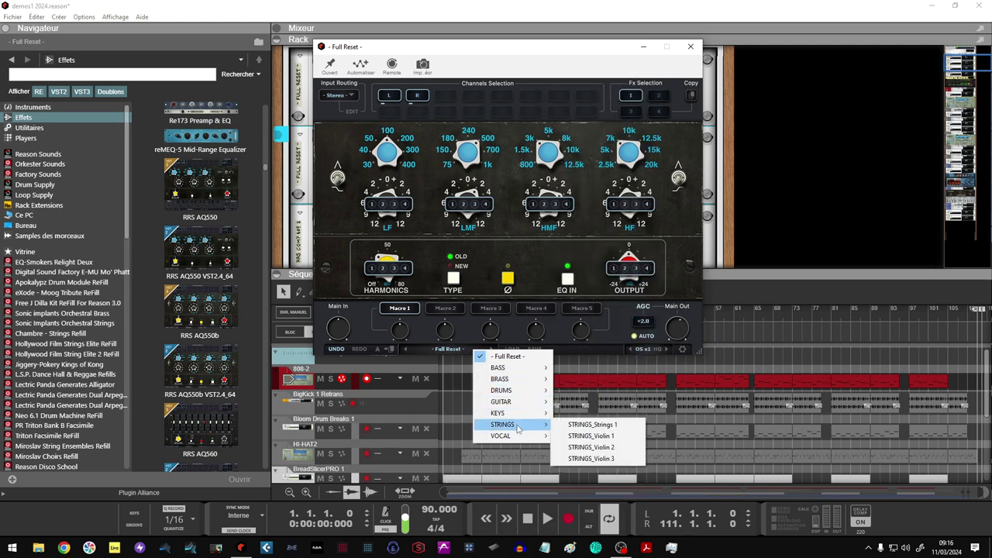
left_click(657, 351)
left_click(644, 351)
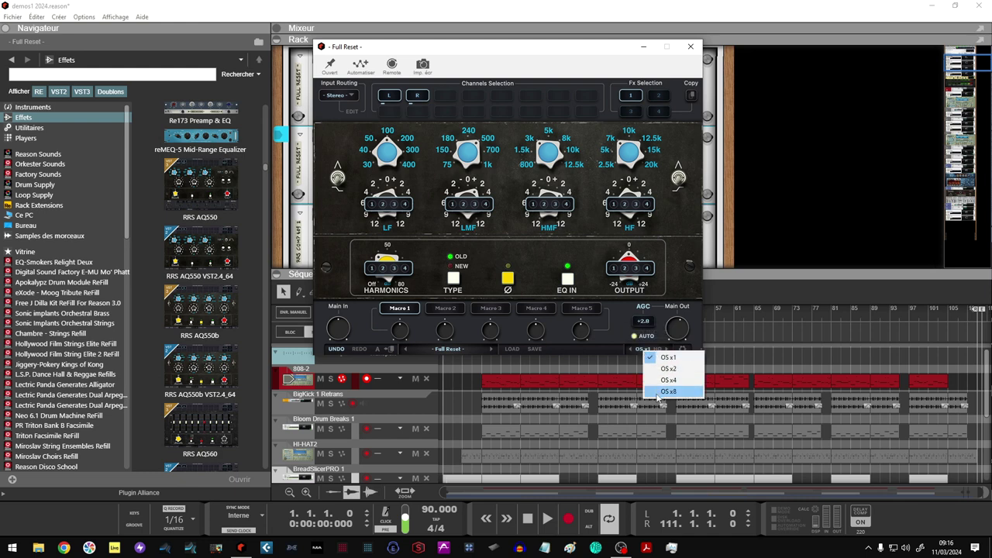
left_click(661, 338)
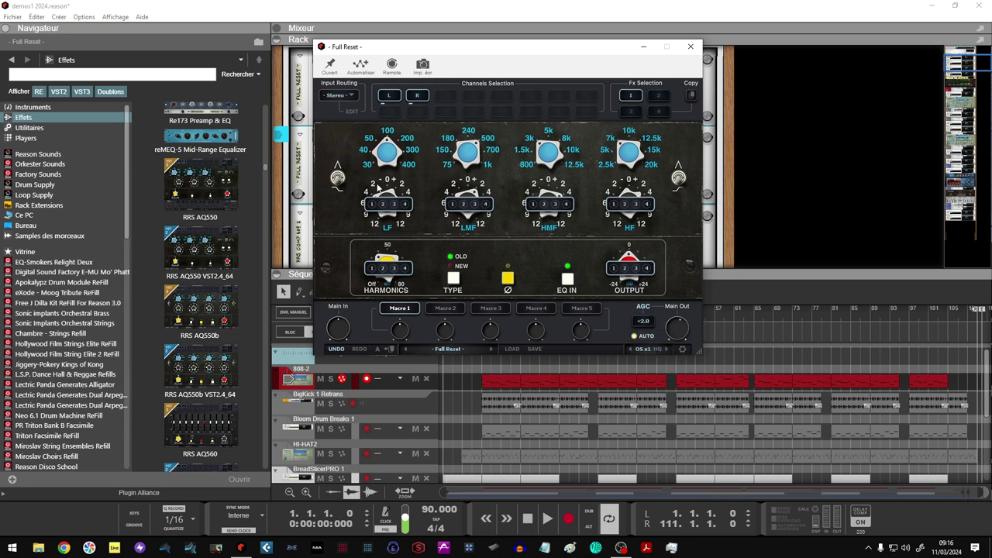
Close the AQ550b interface and look up the RRS Bass Enhancer in the effects browser and on the 808-2 channel
left_click(690, 48)
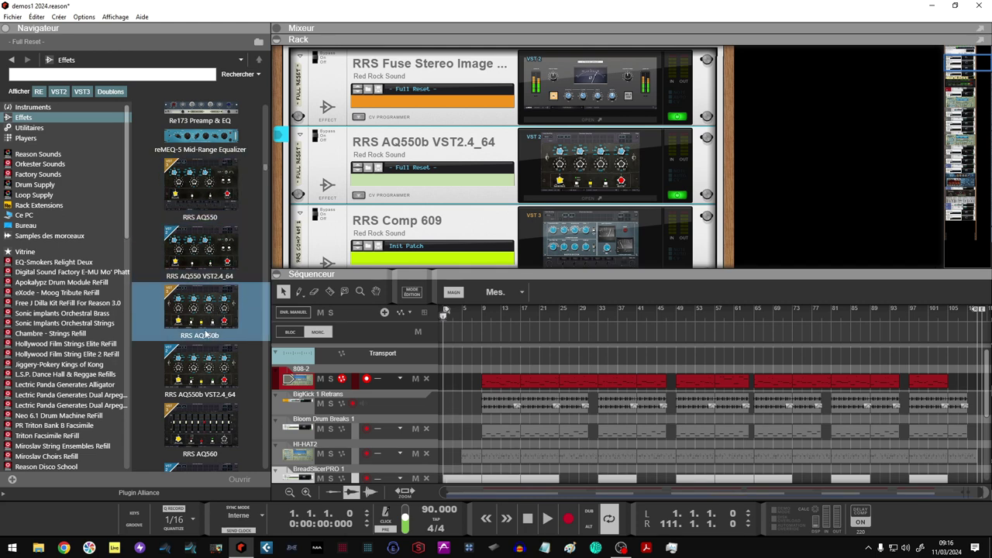
scroll(213, 438, "down", 3)
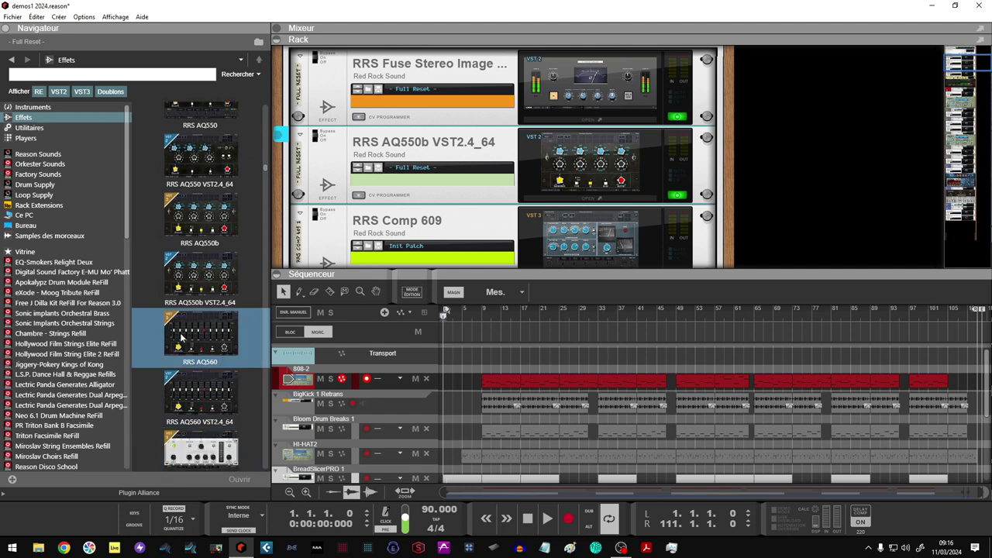
scroll(200, 345, "down", 3)
left_click_drag(200, 358, 393, 175)
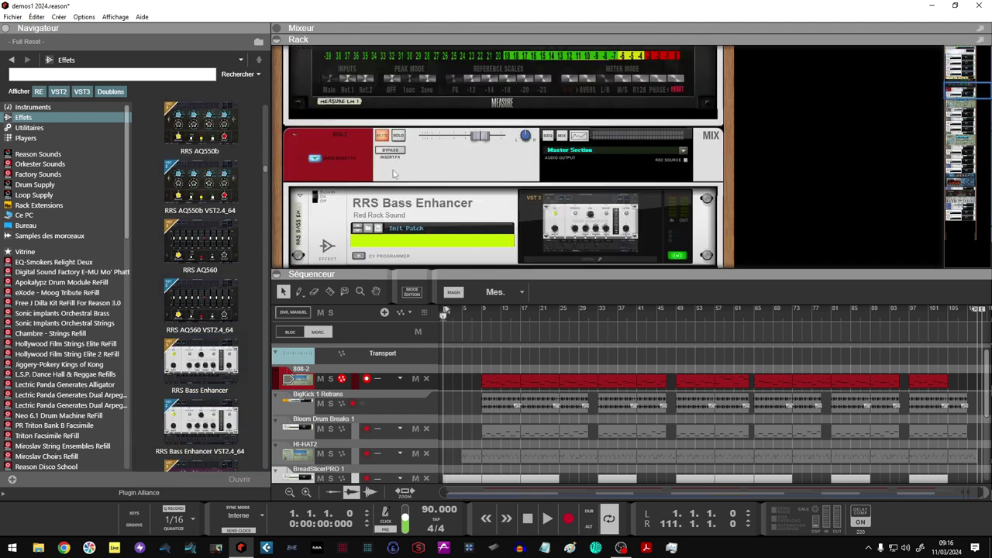
scroll(393, 175, "down", 2)
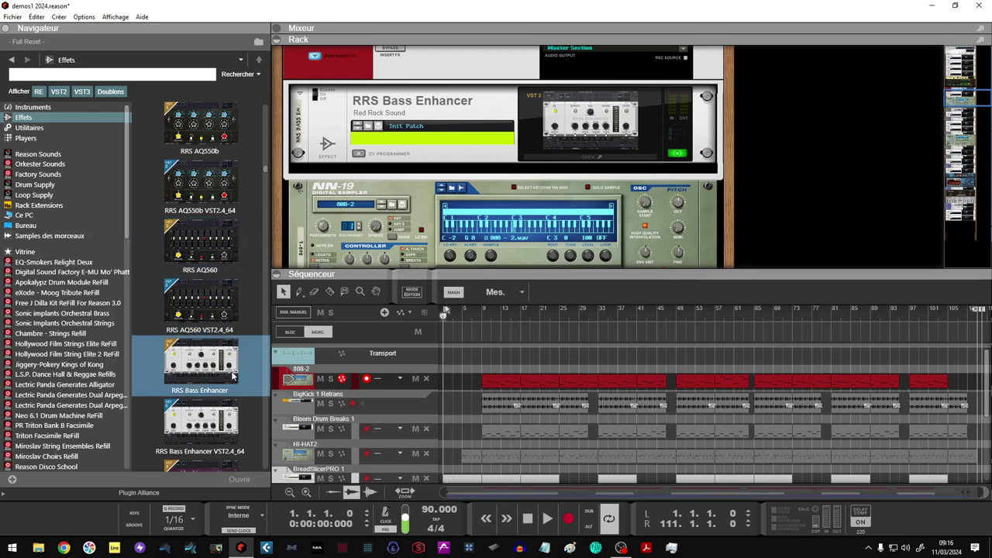
scroll(232, 376, "down", 3)
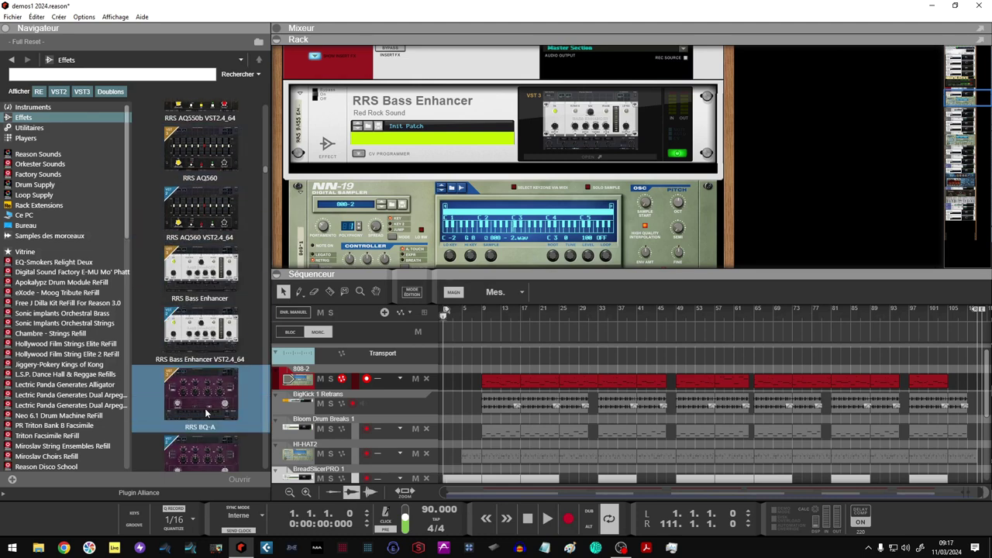
Open the RRS BQ-A VST2.4_64 interface on the BigKick 1 Retrans channel, view its controls and close it
scroll(463, 140, "down", 10)
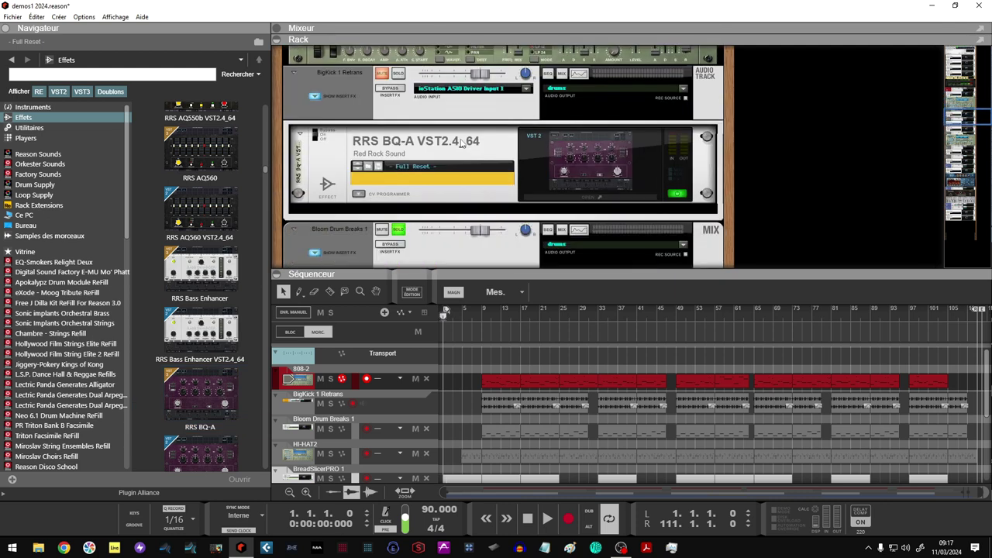
scroll(464, 140, "up", 3)
left_click(549, 163)
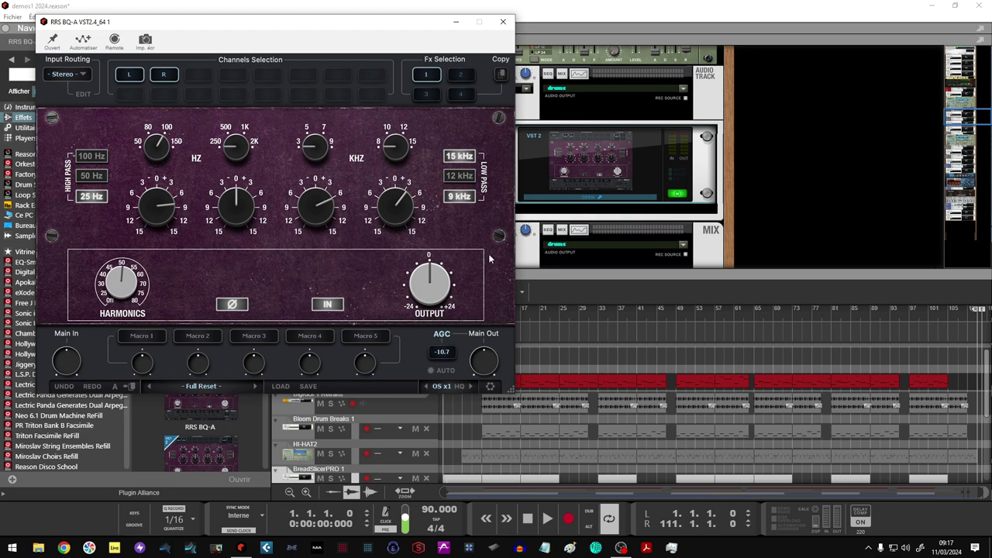
left_click(503, 21)
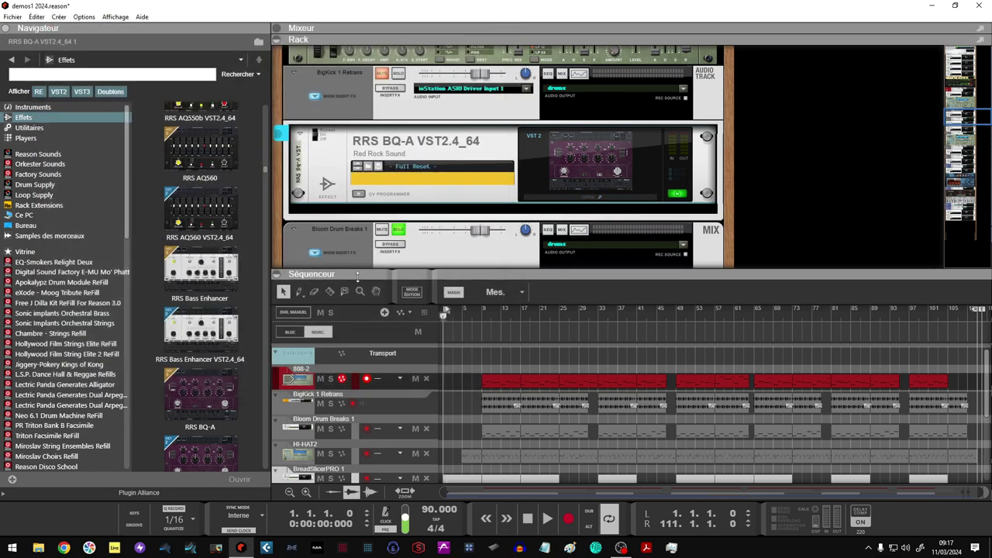
Open the RRS PUNCH VST2.4_64 interface on the drums channel and place its window over the rack
left_click_drag(200, 266, 333, 192)
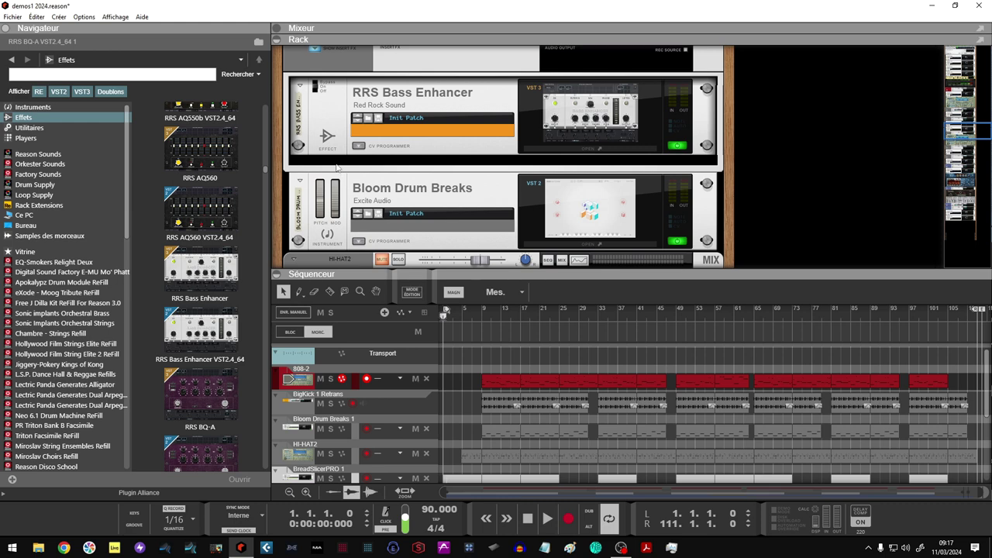
scroll(338, 167, "down", 10)
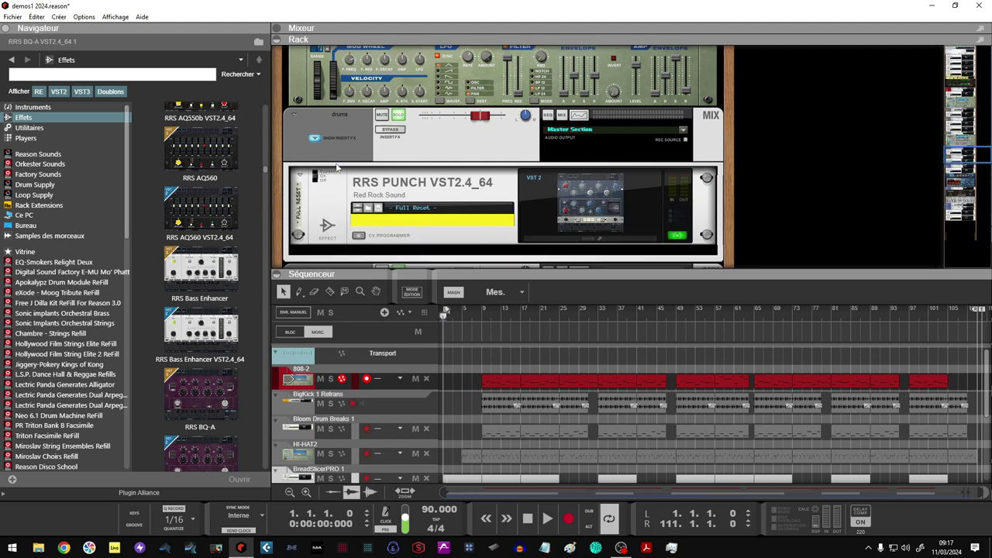
scroll(338, 167, "down", 2)
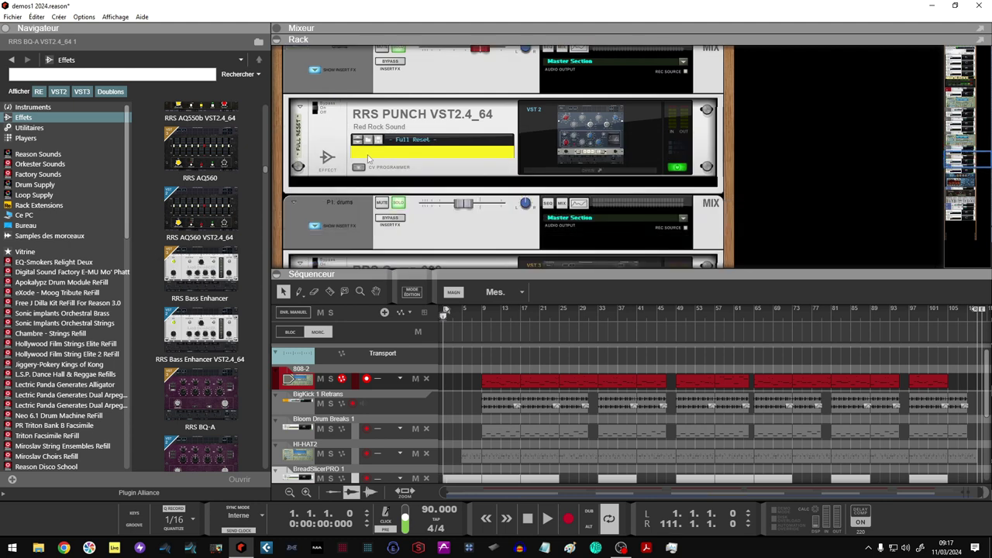
left_click(573, 152)
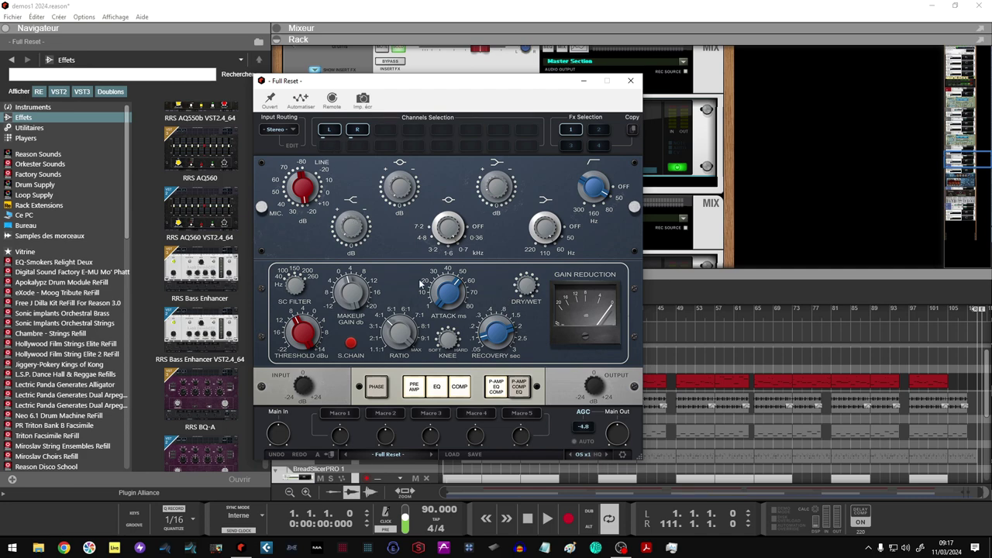
left_click_drag(481, 87, 557, 58)
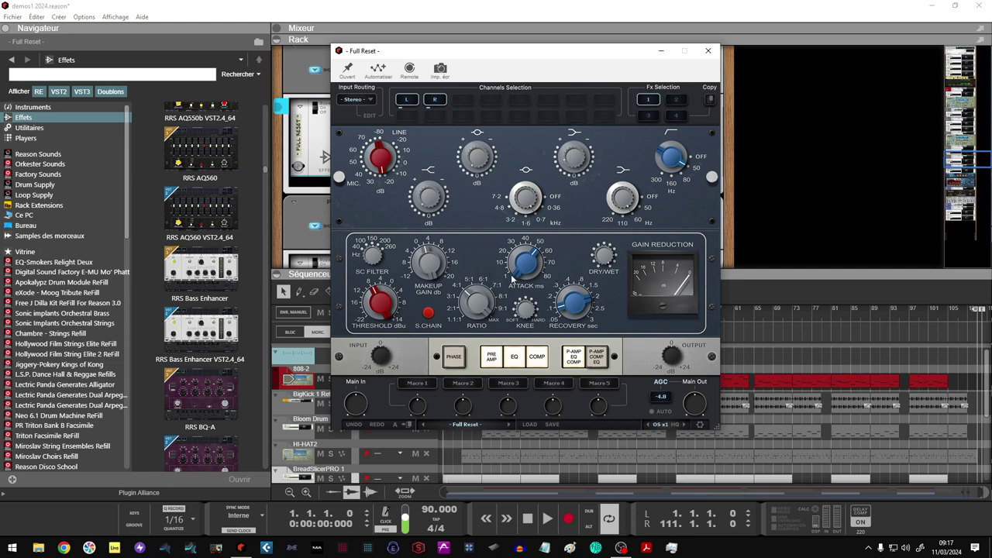
Demonstrate the preamp switch and toggle the EQ section of RRS PUNCH off and back on, closing the interface when done
left_click(493, 360)
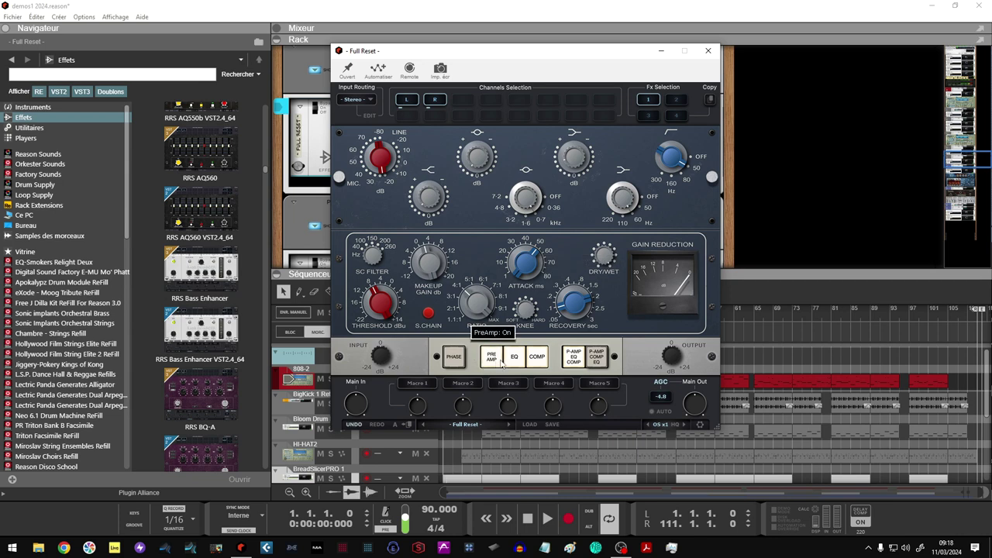
left_click(515, 363)
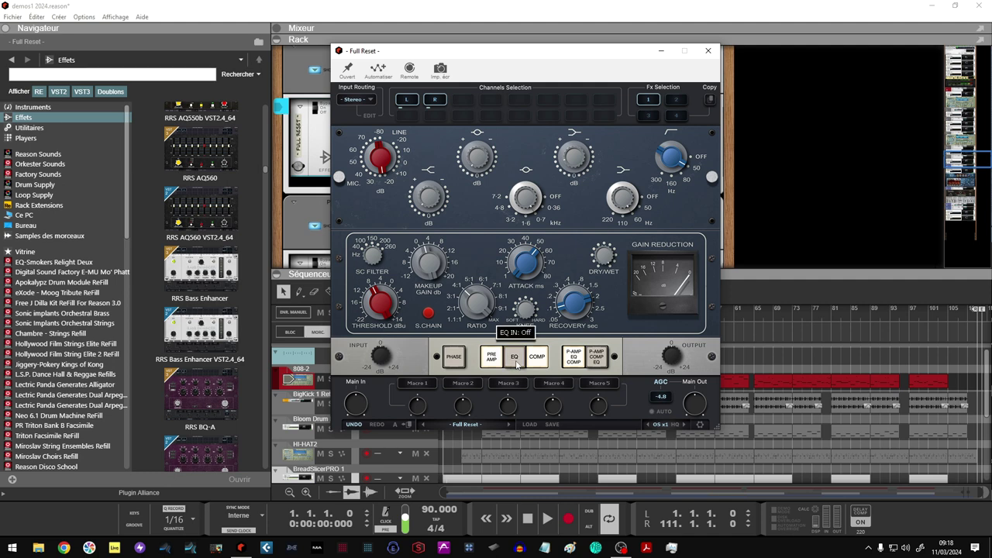
left_click(522, 365)
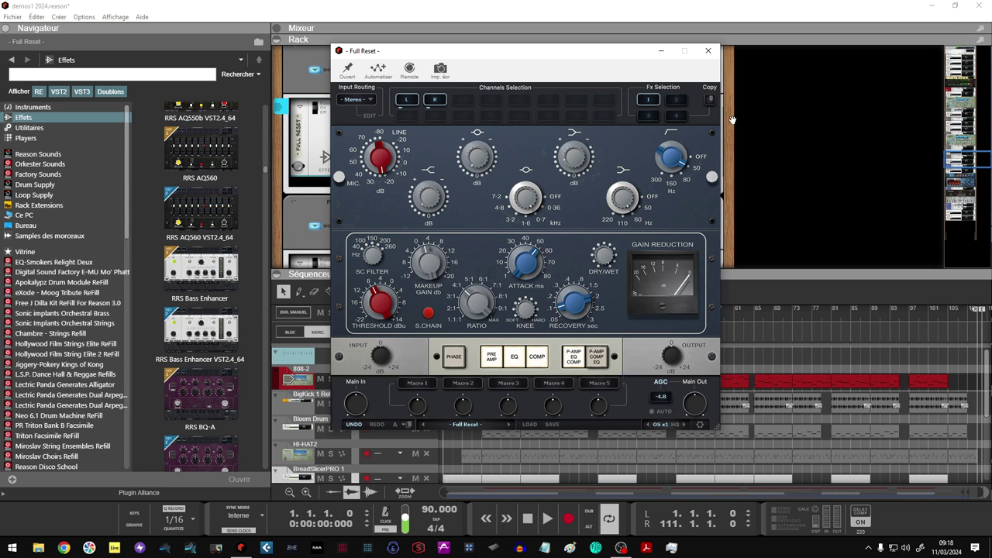
left_click(707, 52)
Open the RRS Comp 609 interface on the P1: drums channel, check its volume meter switch and SC filter control, and close it
scroll(661, 125, "down", 10)
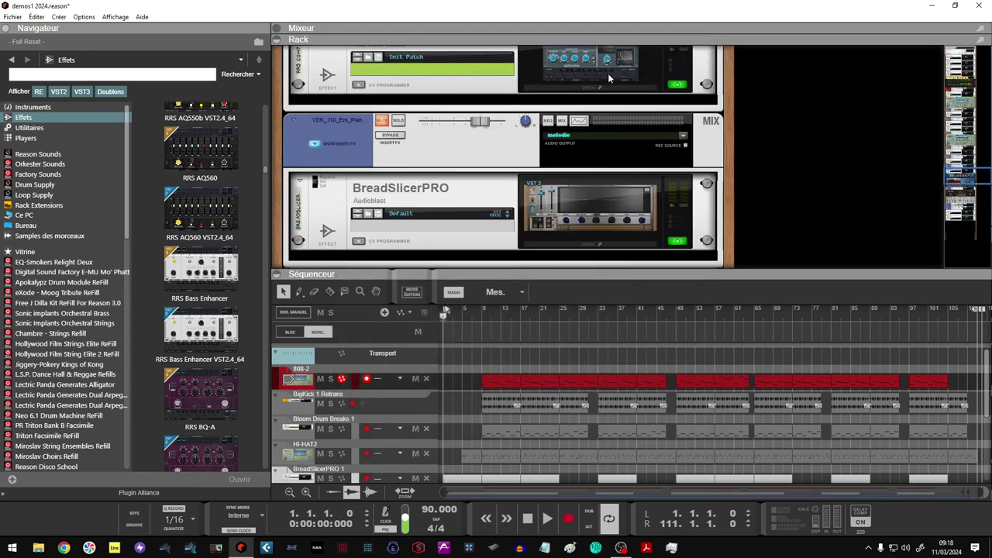
double_click(608, 76)
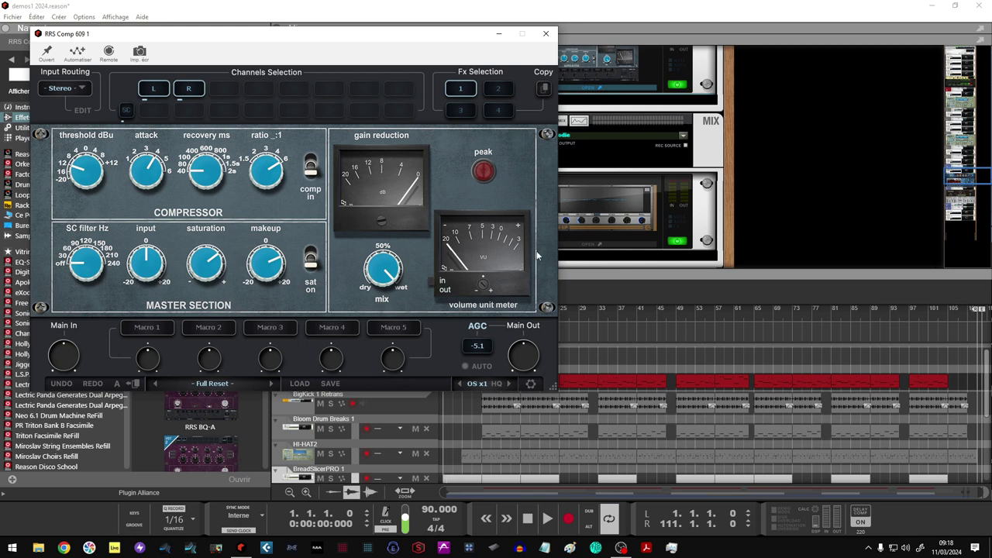
left_click(442, 289)
mouse_move(89, 267)
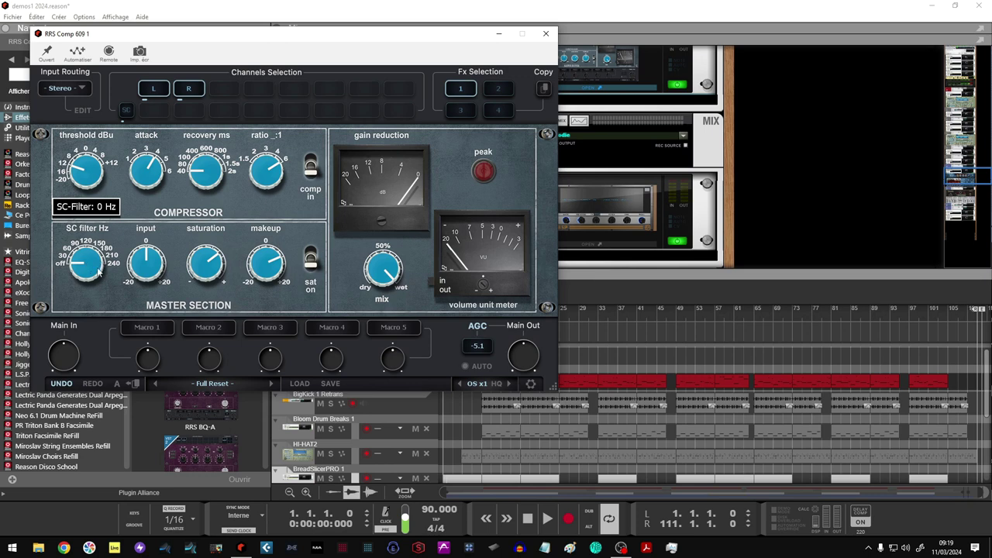
left_click_drag(98, 267, 82, 302)
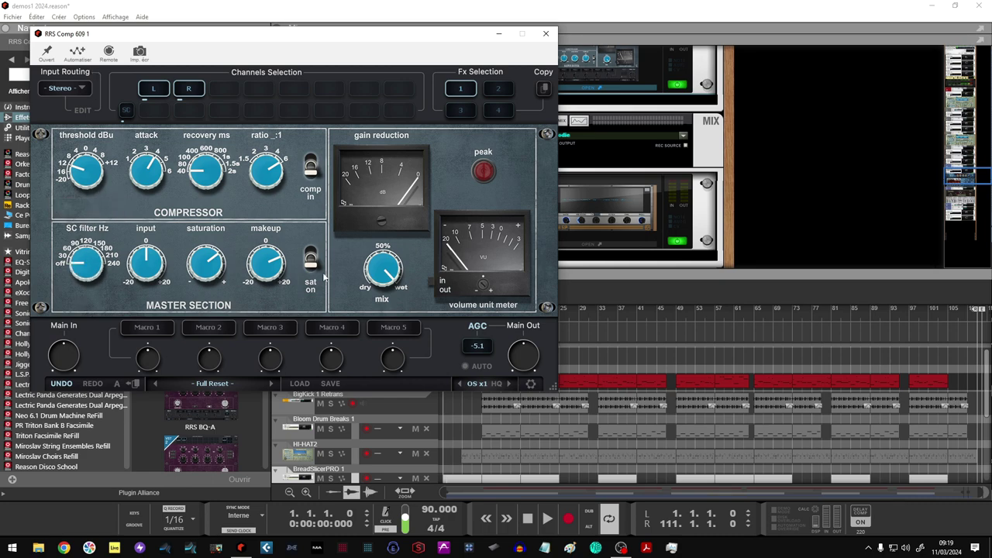
left_click(546, 33)
Examine the RRS PUNCH on the melodie channel and return to the RRS Comp 609 on the P1: drums channel
scroll(585, 149, "down", 5)
scroll(585, 149, "down", 3)
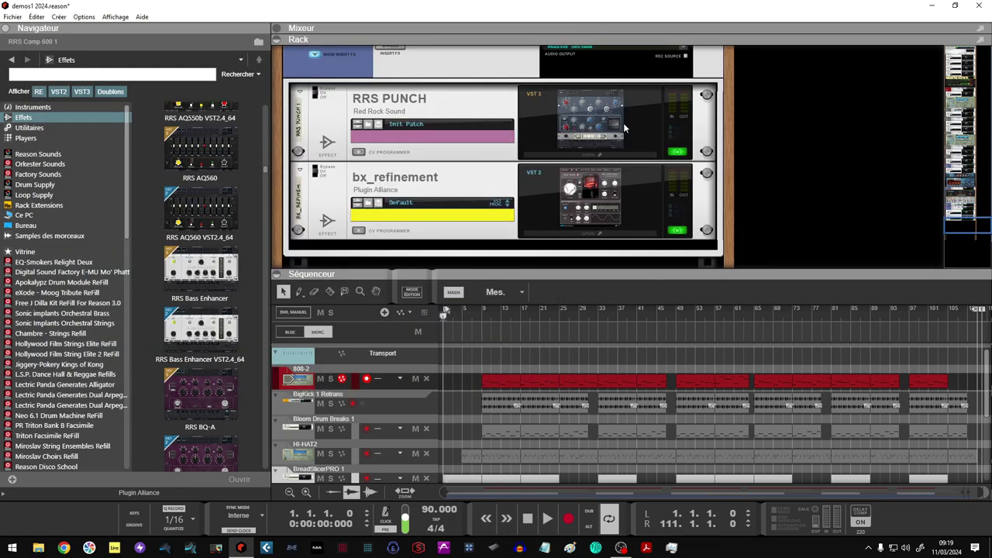
scroll(576, 124, "down", 1)
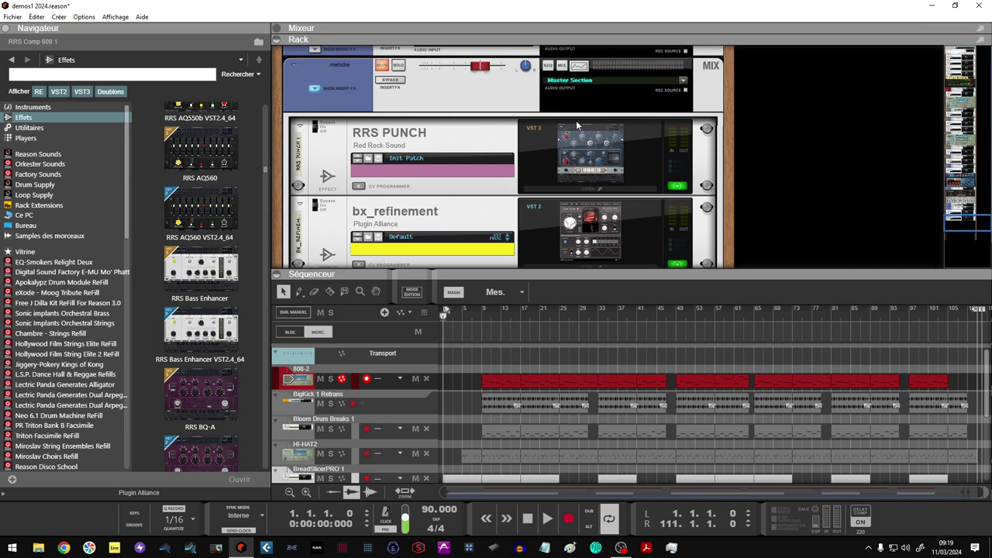
scroll(576, 124, "up", 8)
scroll(576, 124, "up", 8)
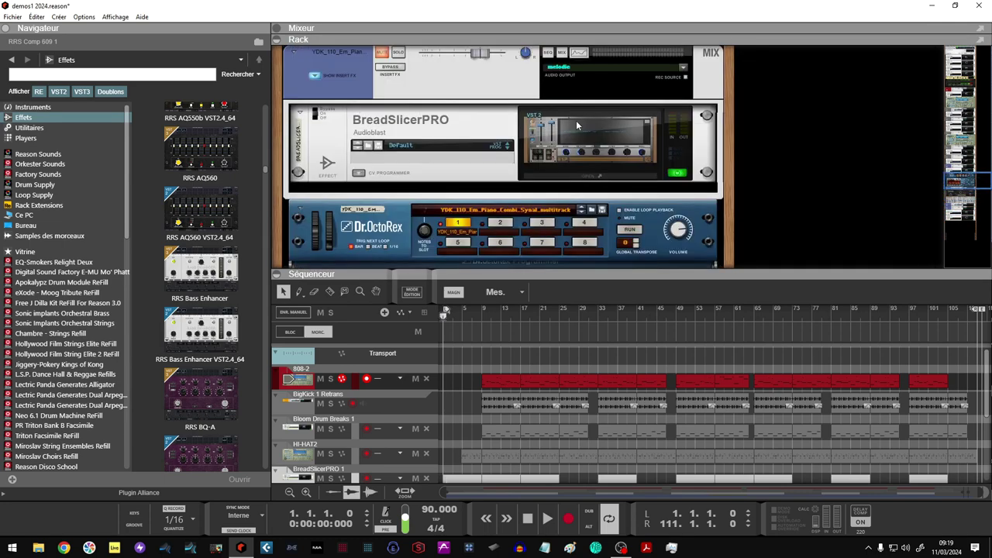
scroll(576, 124, "down", 2)
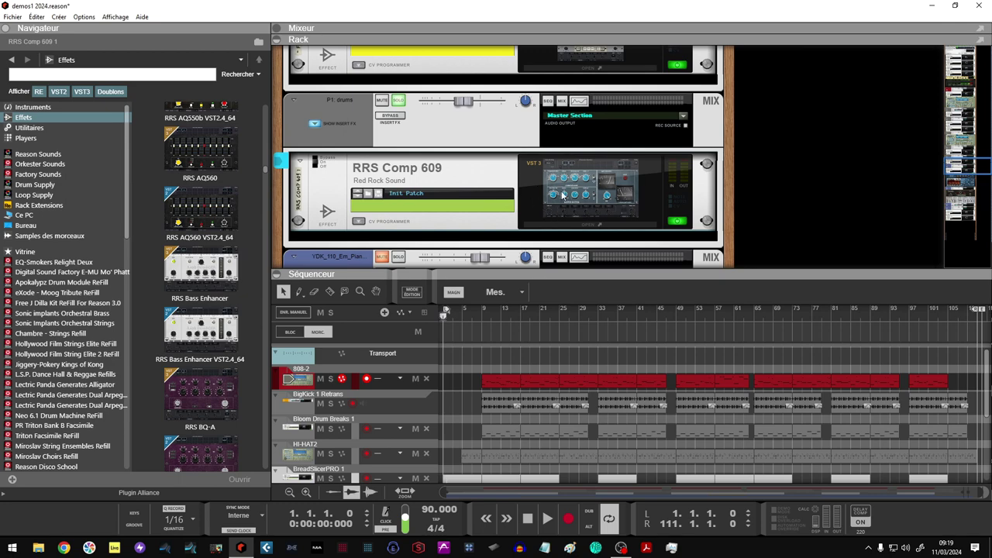
Examine the master section's insert chain from the RRS Fuse Stereo Image plug-in down to the MClass Maximizer and Measure meter
scroll(571, 188, "up", 10)
scroll(572, 188, "up", 10)
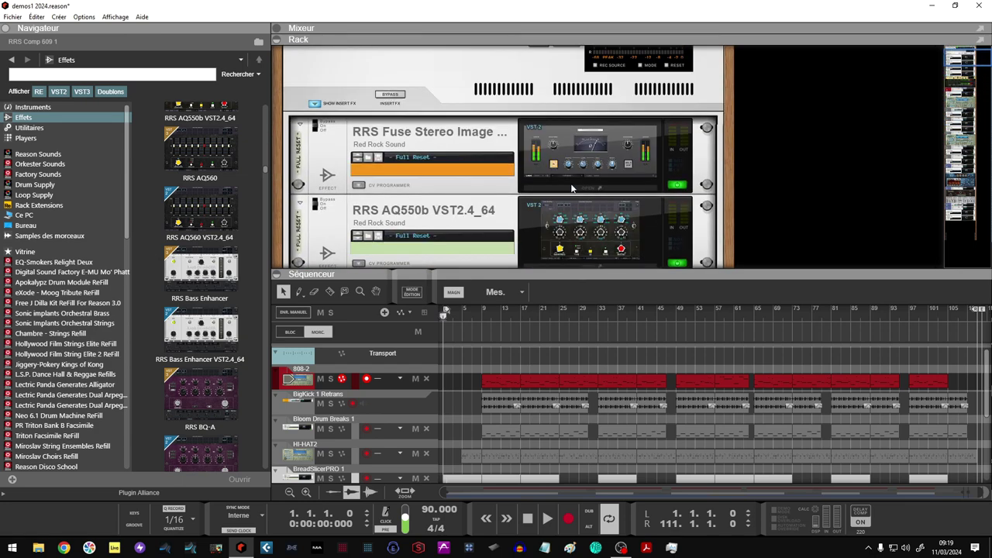
scroll(572, 188, "up", 3)
scroll(572, 188, "down", 3)
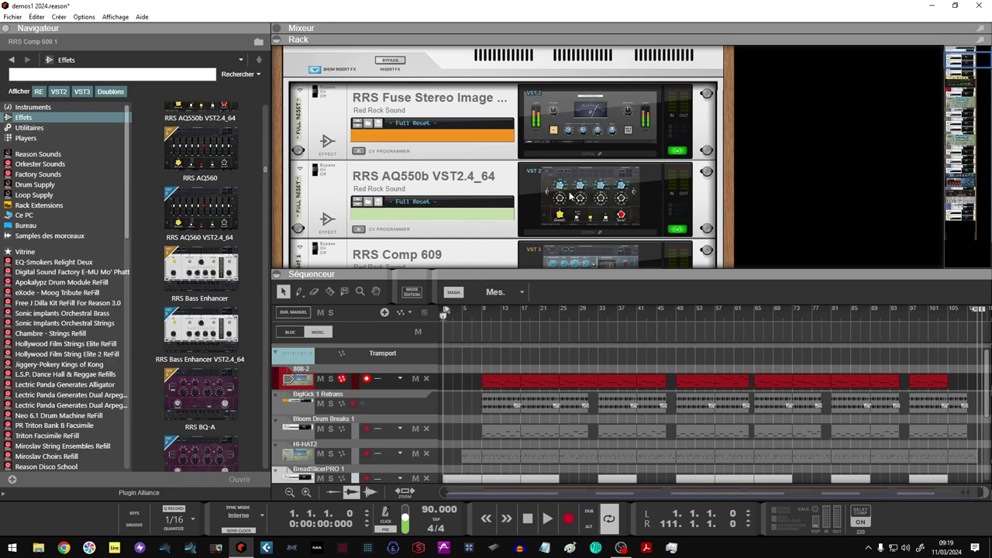
scroll(571, 197, "down", 2)
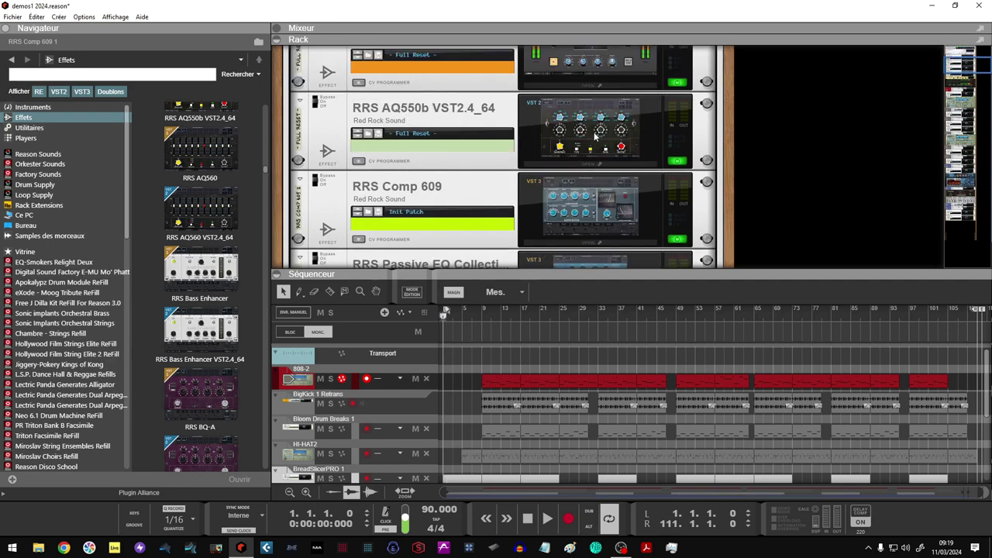
scroll(618, 175, "down", 2)
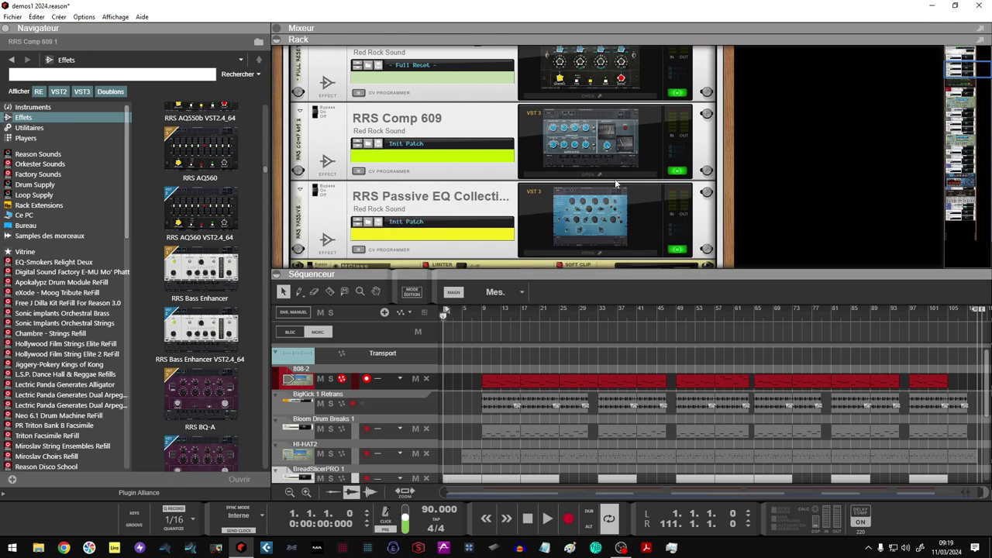
scroll(605, 220, "down", 2)
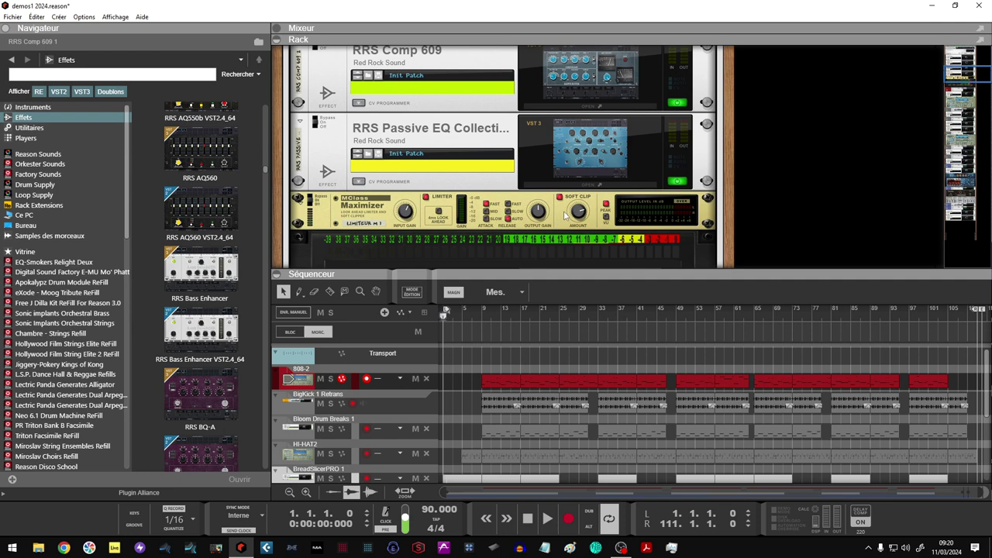
scroll(550, 218, "down", 3)
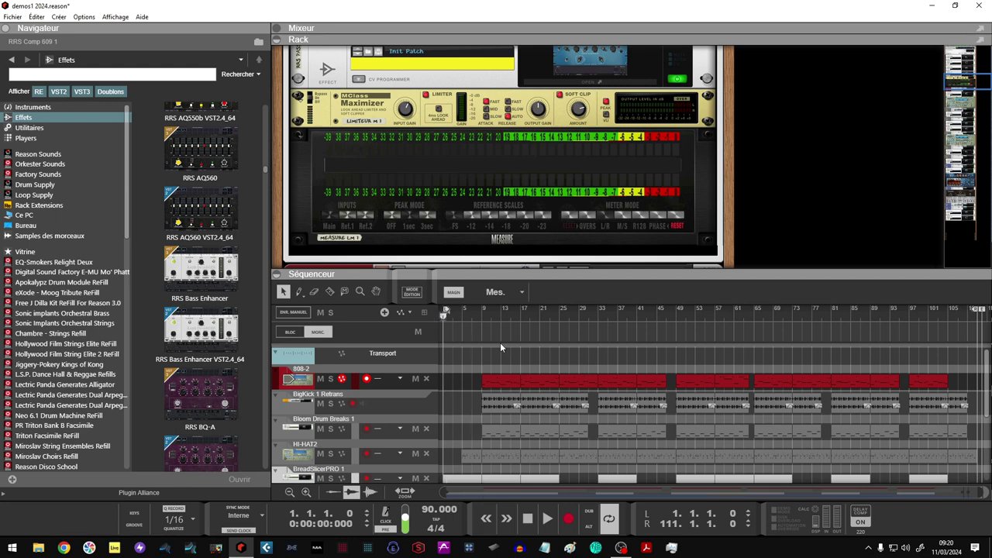
Start playback of the song, bringing up the mixer briefly and folding it away again
key("F5")
key("space")
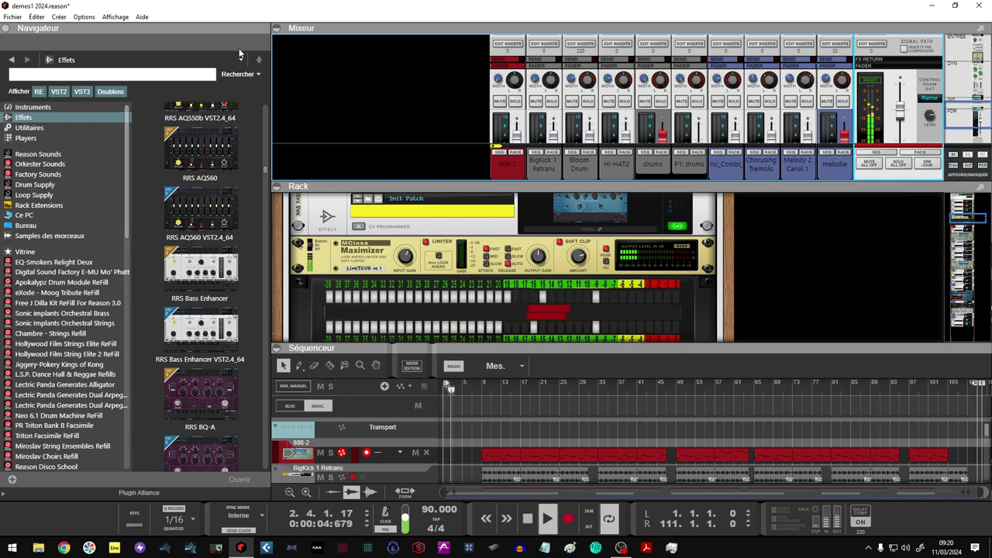
left_click(277, 28)
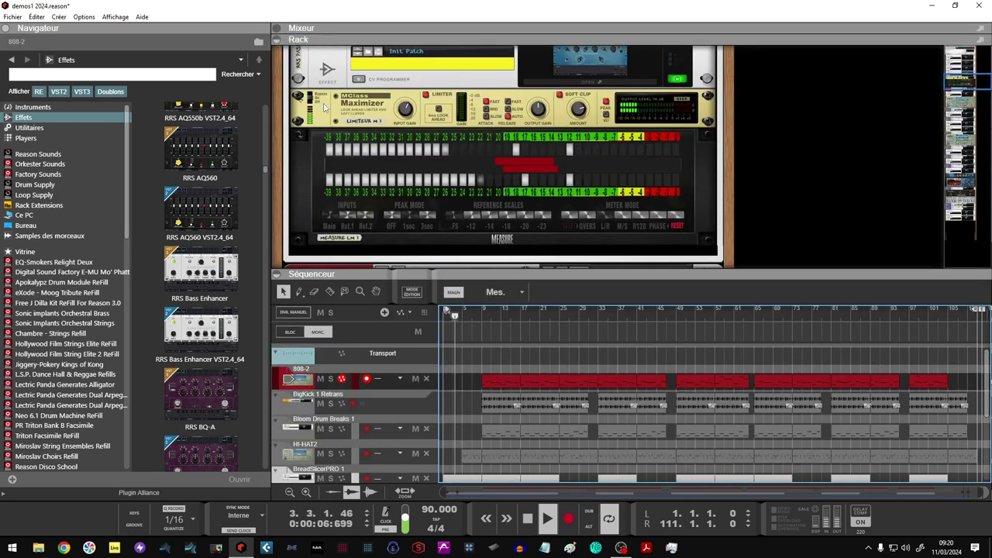
Open the RRS Passive EQ Collection interface on the master section during playback, view its controls and close it
scroll(325, 109, "down", 5)
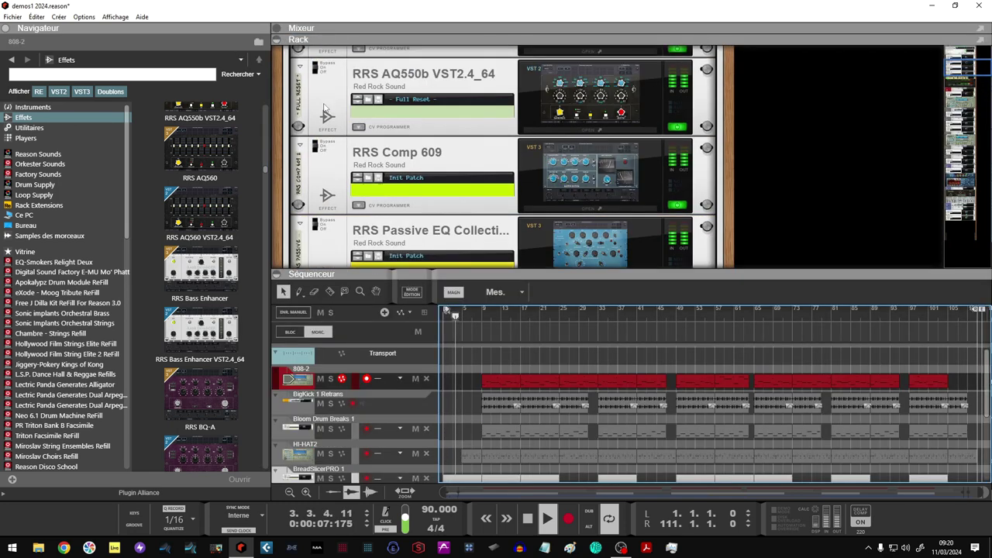
left_click(601, 247)
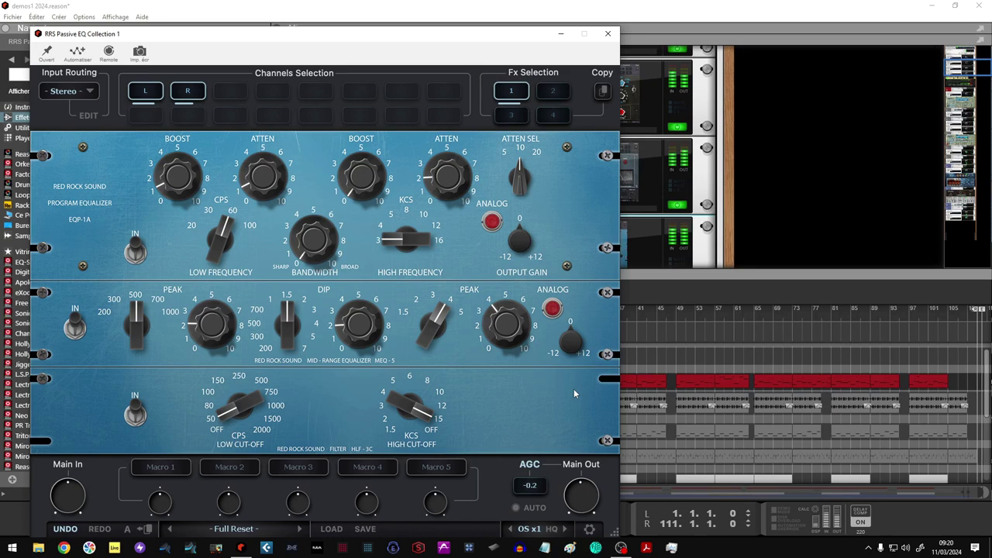
left_click(608, 34)
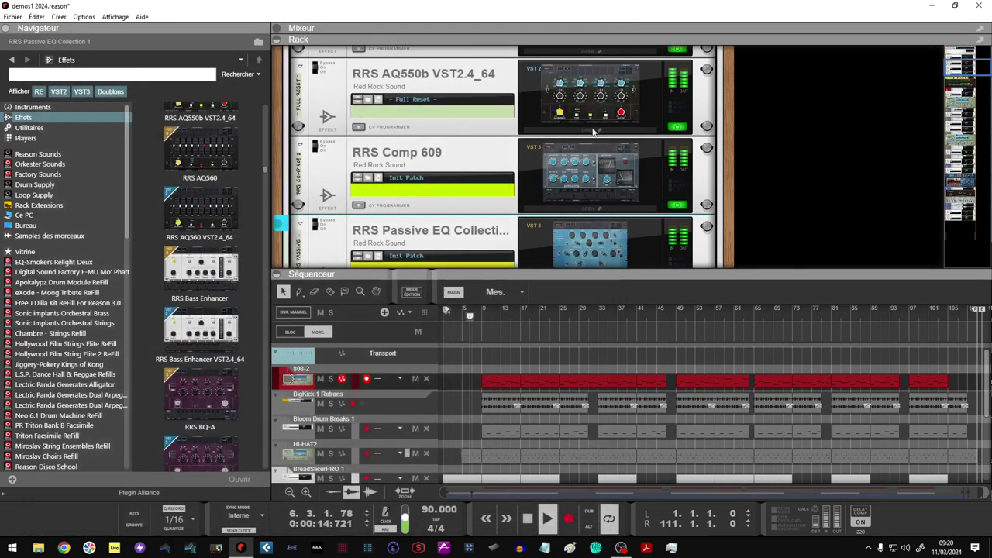
Try the AGC Auto switch of the RRS AQ550b on the master section during playback and view the RRS Comp 609, closing both interfaces
scroll(594, 130, "up", 1)
left_click(594, 130)
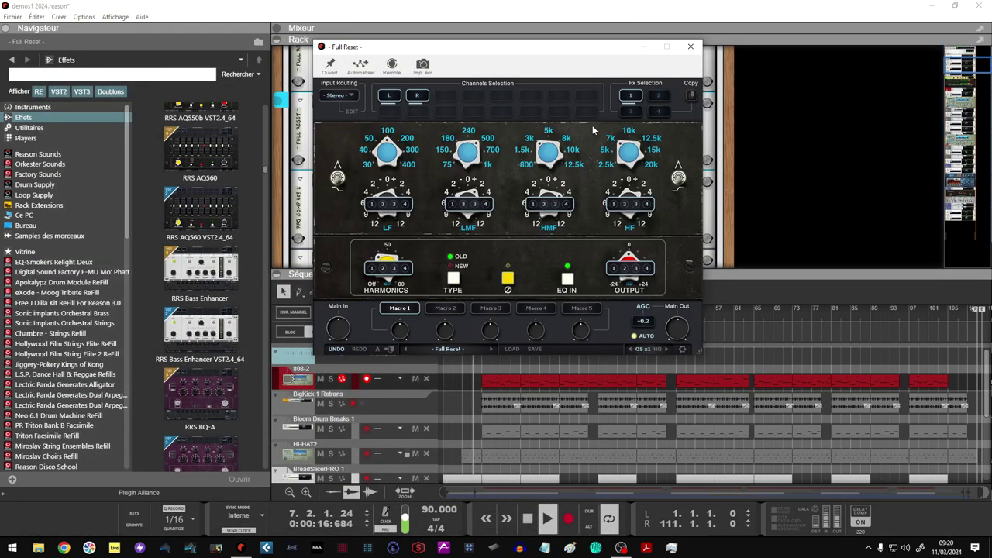
left_click(639, 338)
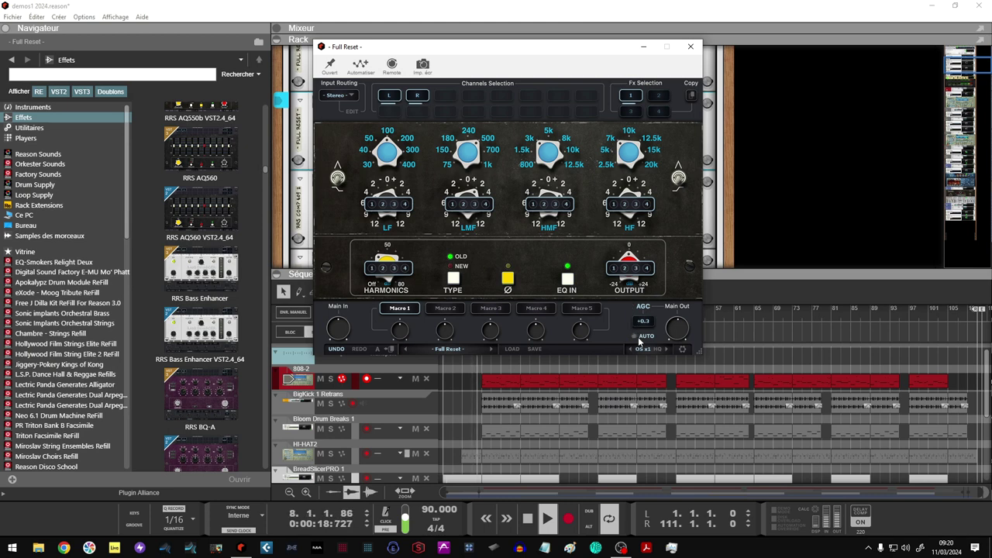
left_click(641, 338)
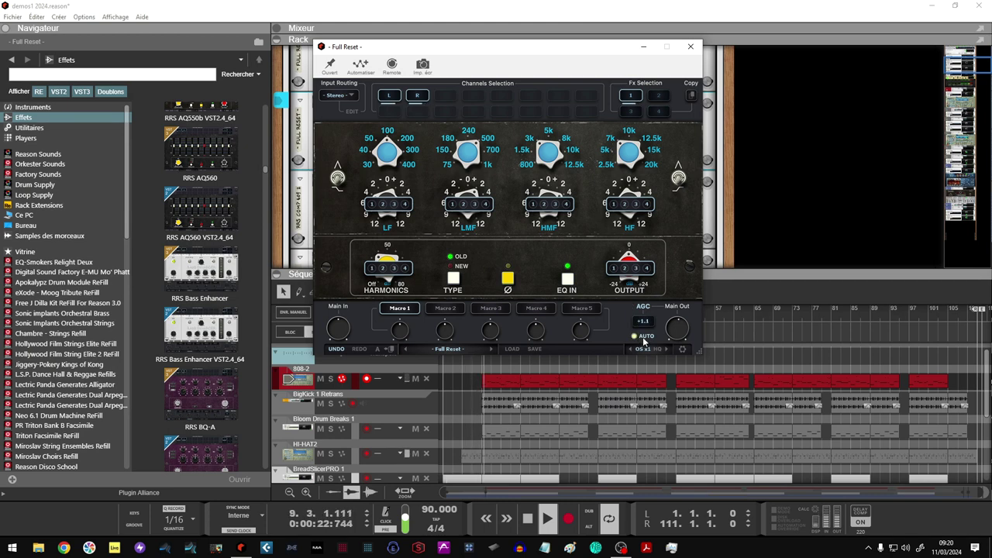
left_click(643, 339)
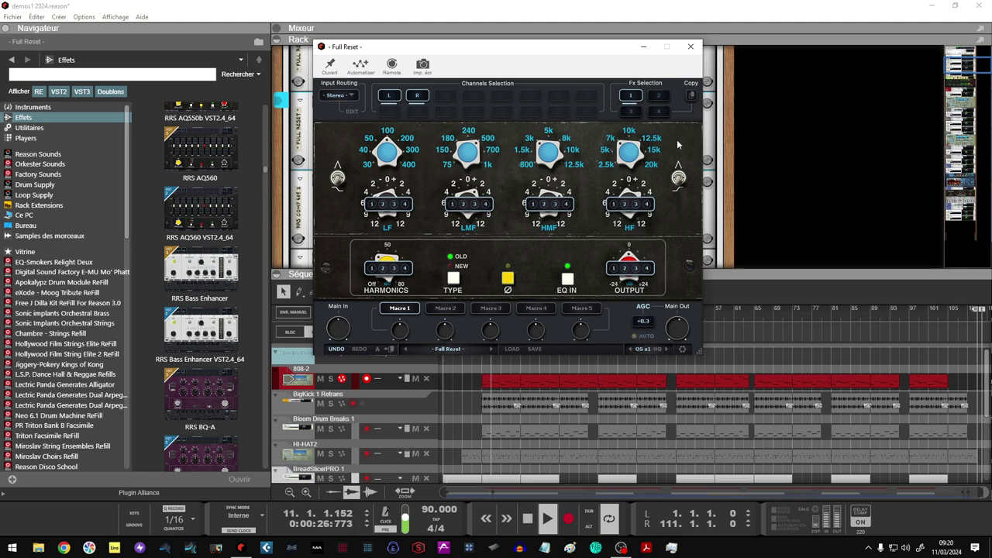
left_click(692, 48)
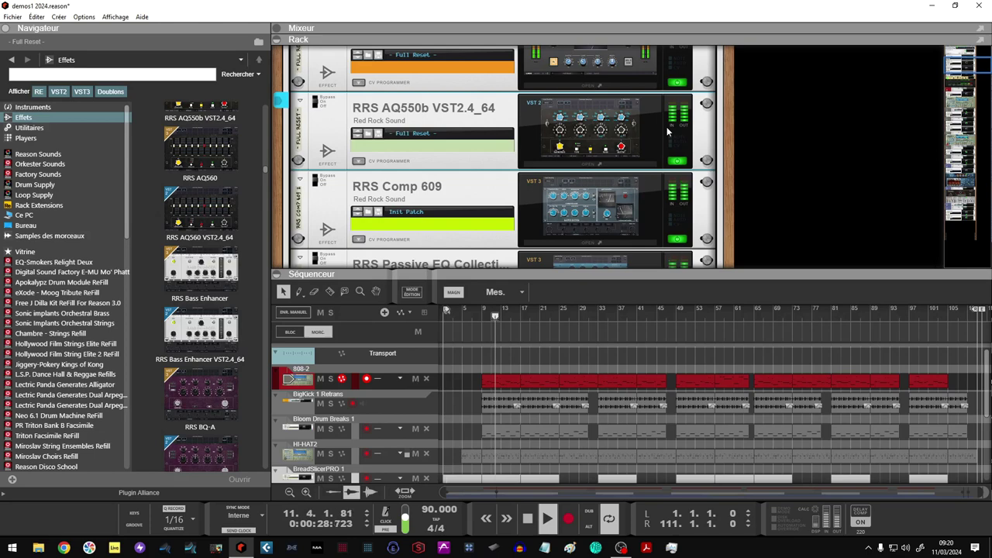
left_click(626, 196)
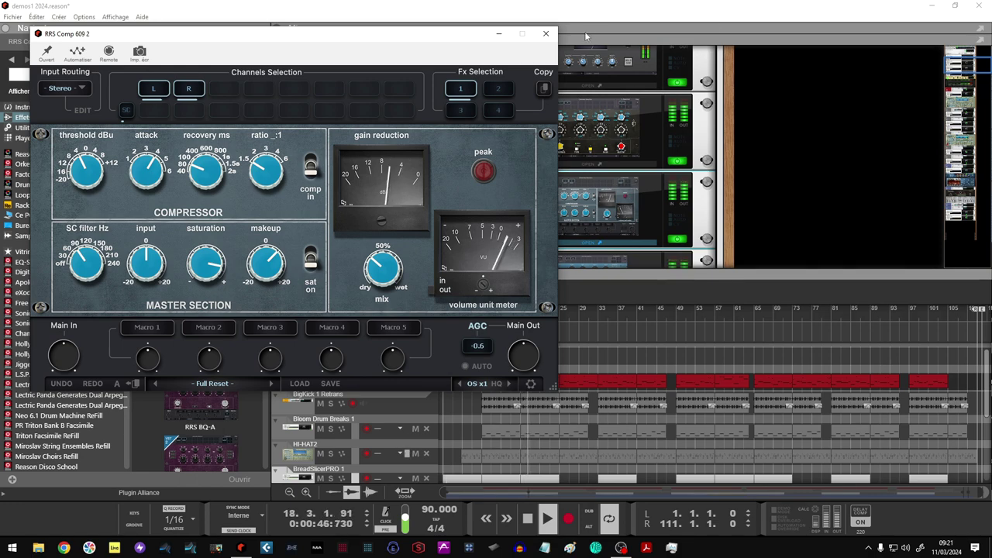
left_click(546, 33)
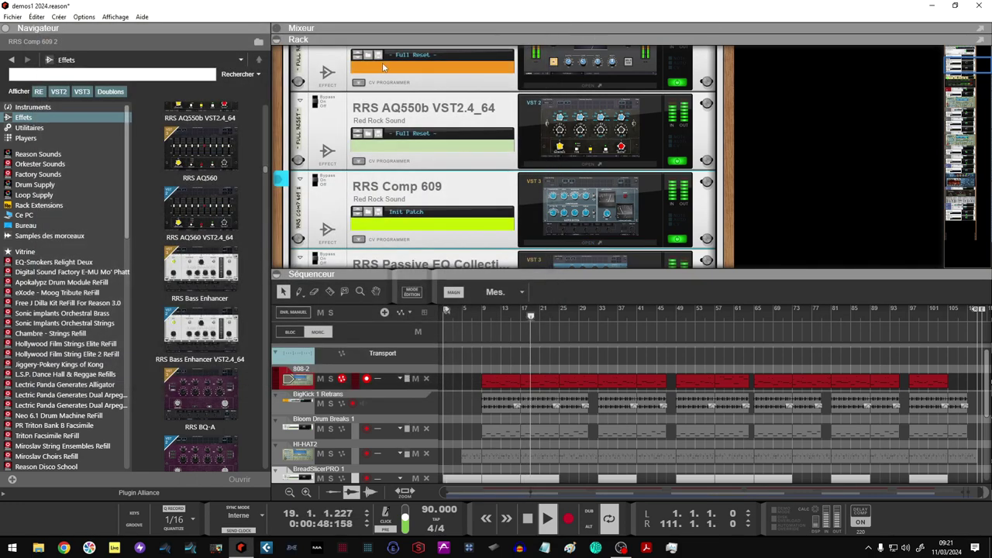
Expand the mixer to examine the channel dynamics and the master compressor, pausing and resuming playback, and fold it away again
left_click(277, 28)
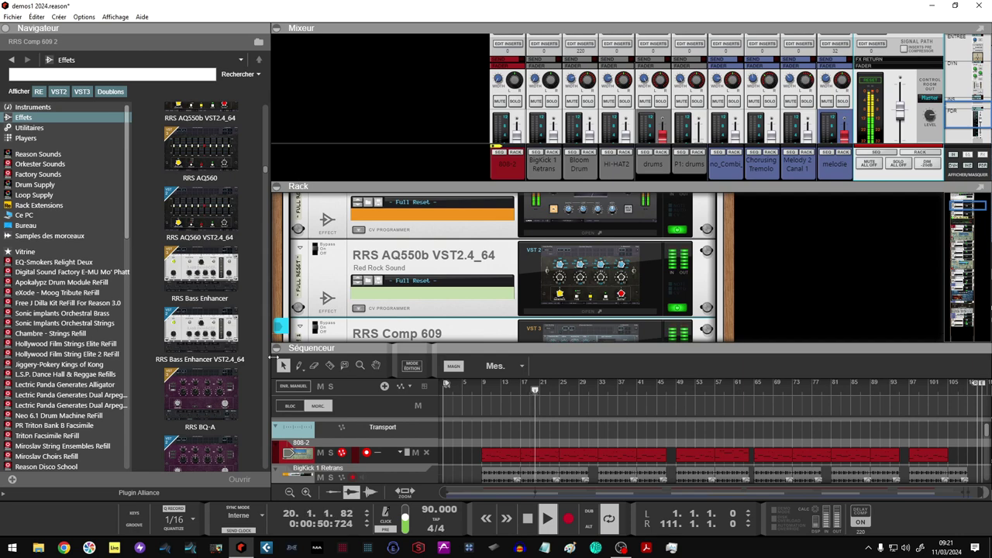
left_click(310, 348)
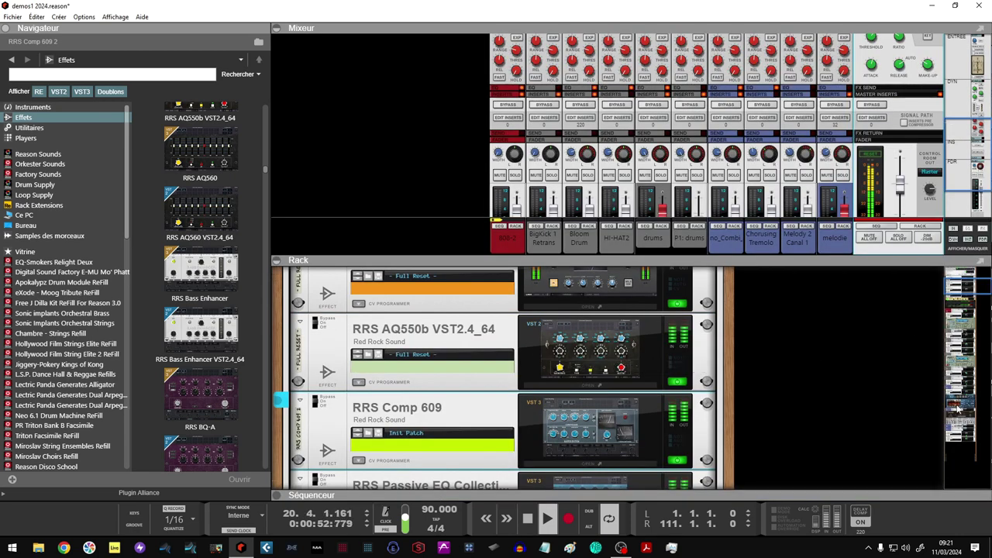
scroll(952, 241, "up", 3)
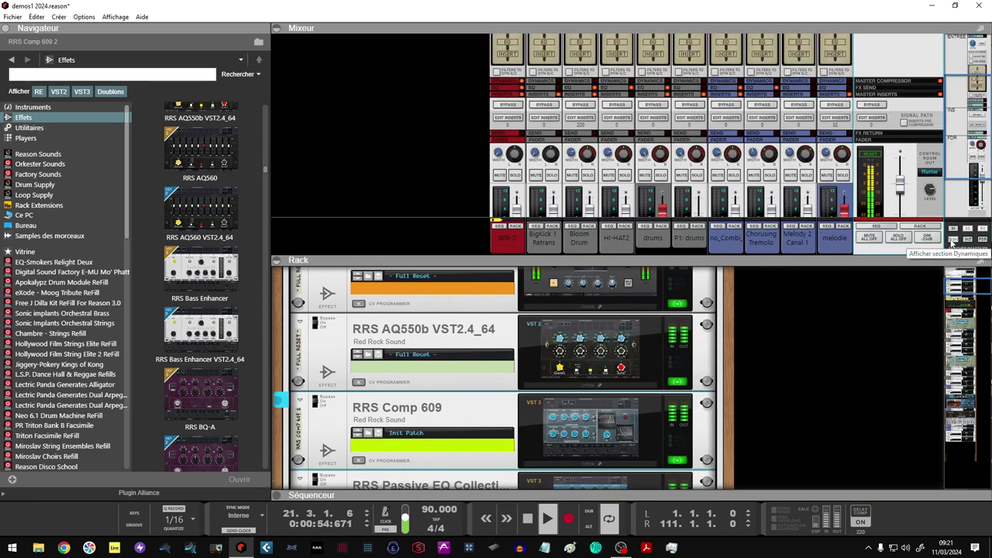
left_click(277, 267)
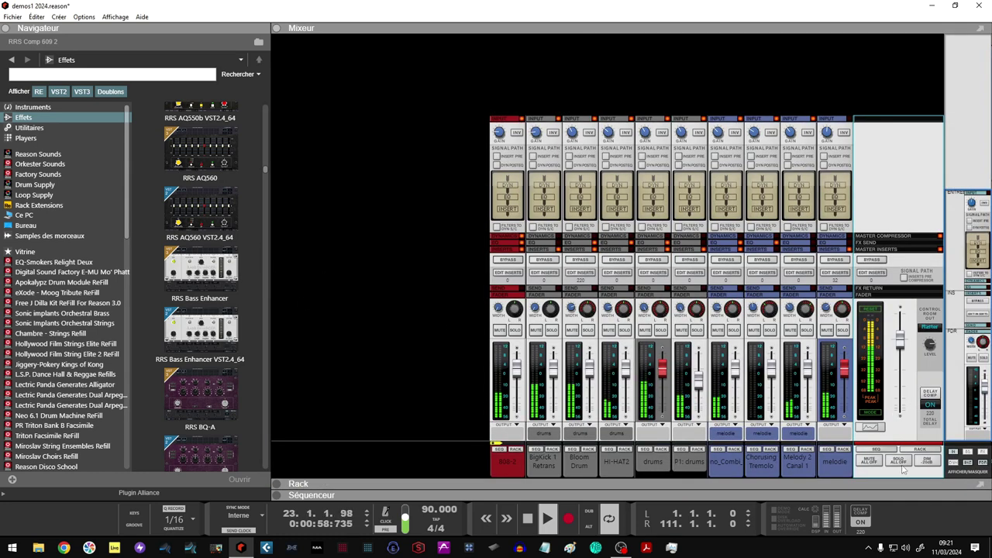
scroll(953, 465, "down", 3)
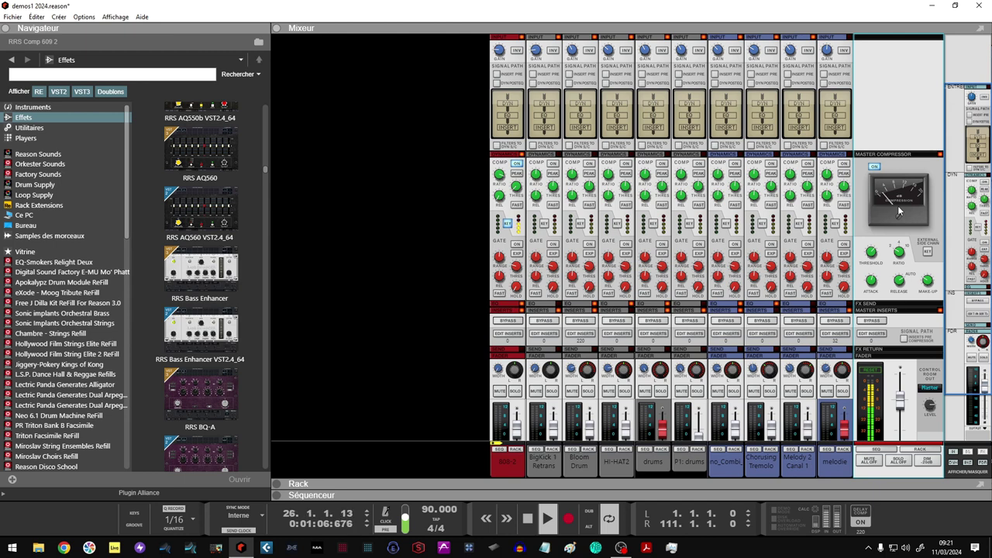
key("space")
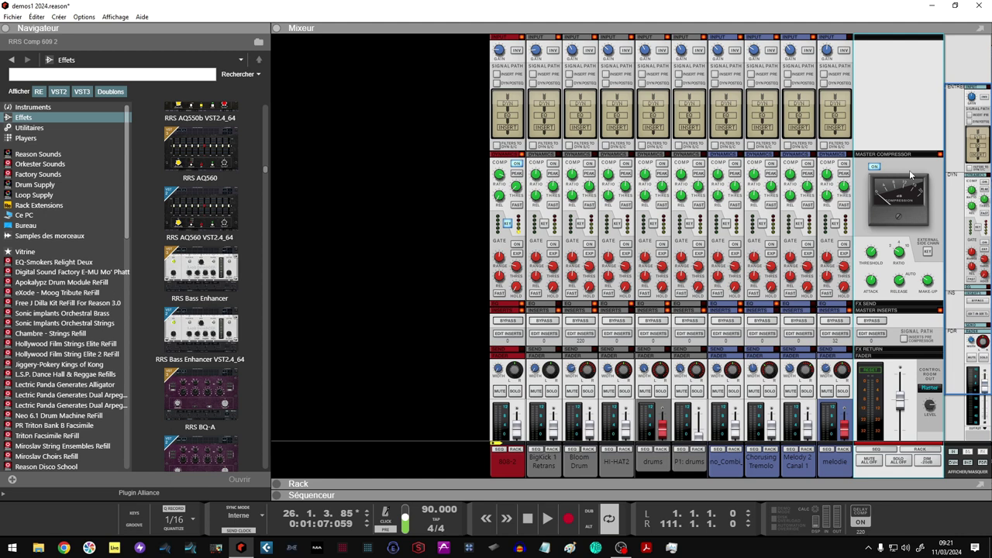
key("space")
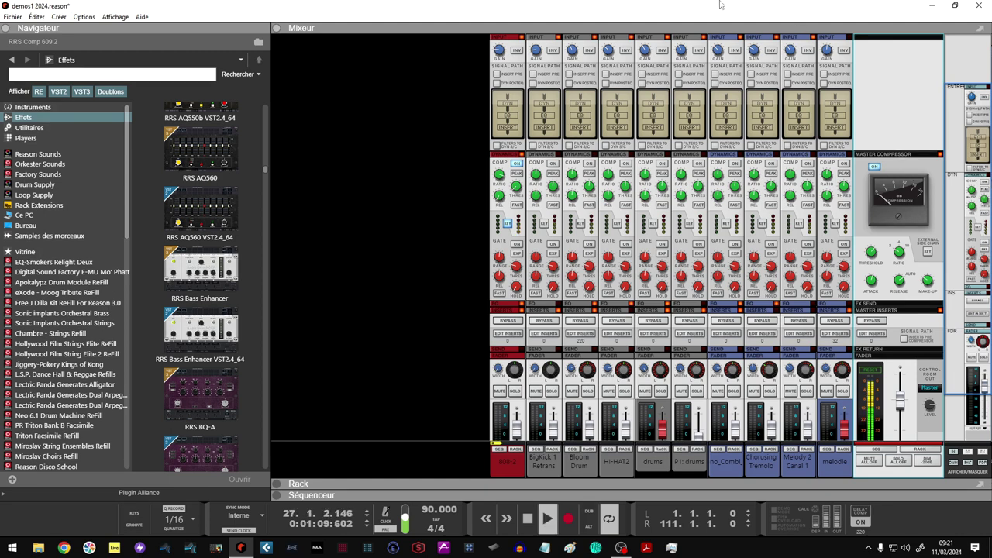
left_click(276, 28)
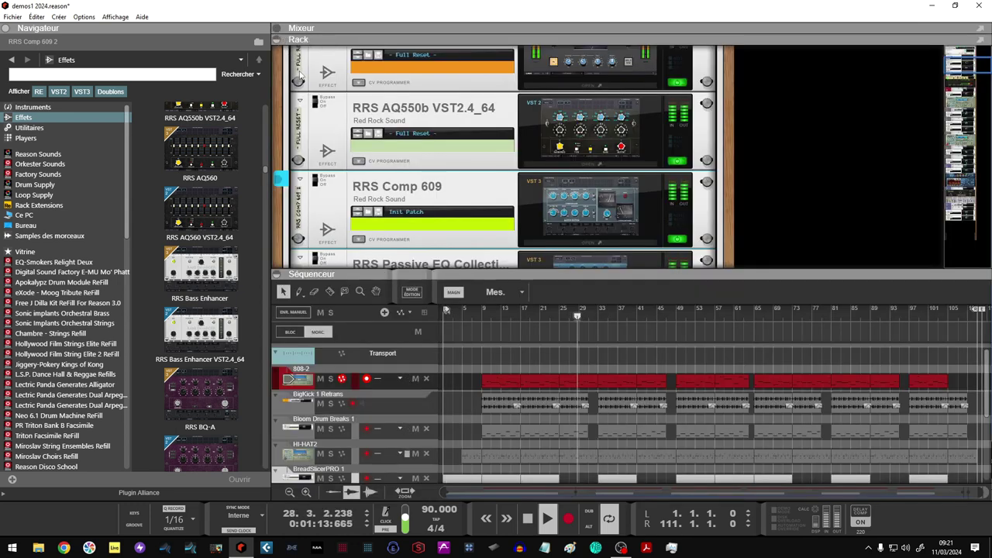
Set the loop range from bar 9 to bar 25 in the sequencer and stop playback
left_click_drag(447, 311, 482, 310)
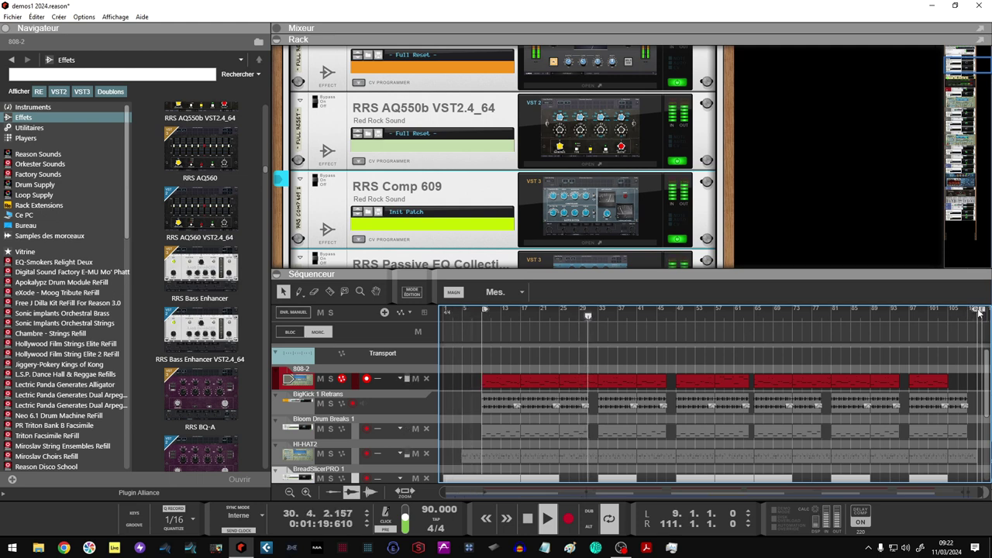
left_click_drag(977, 313, 558, 401)
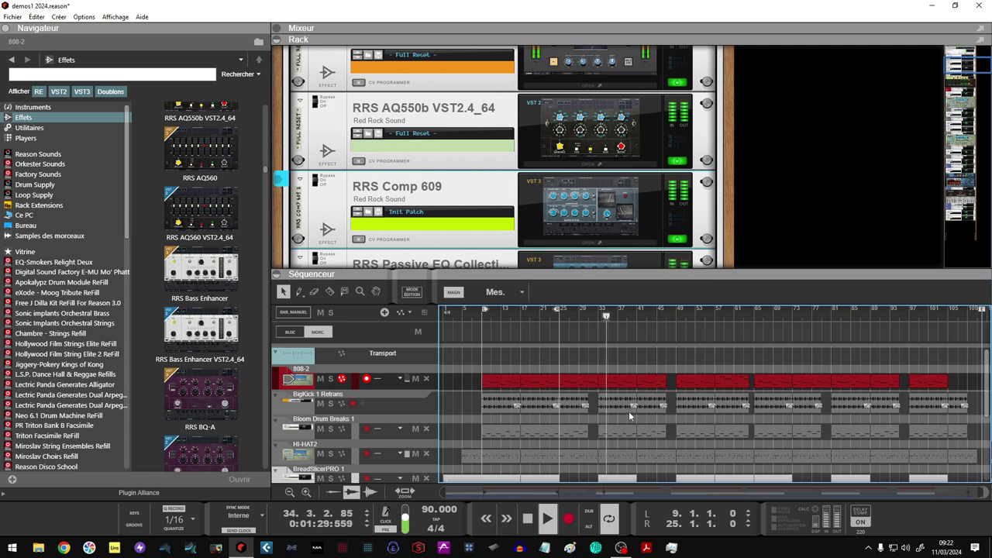
key("space")
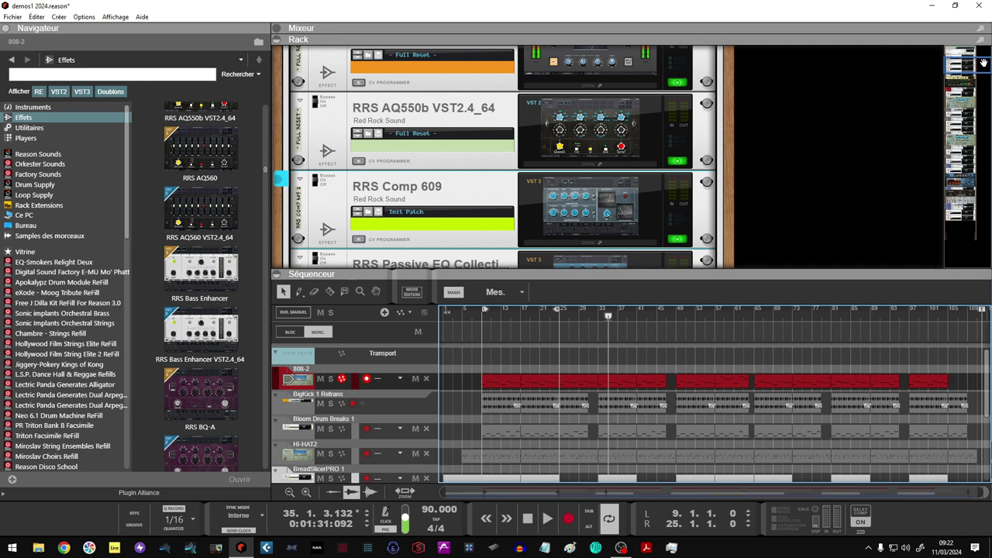
Find the Bloom Drum Breaks instrument in the rack, view its interface and close it
left_click_drag(978, 65, 970, 133)
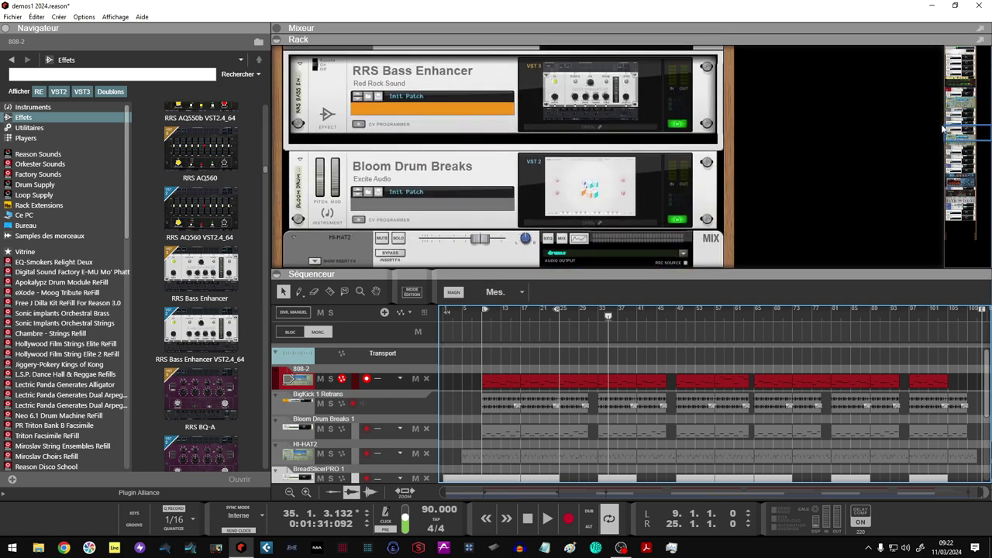
double_click(657, 190)
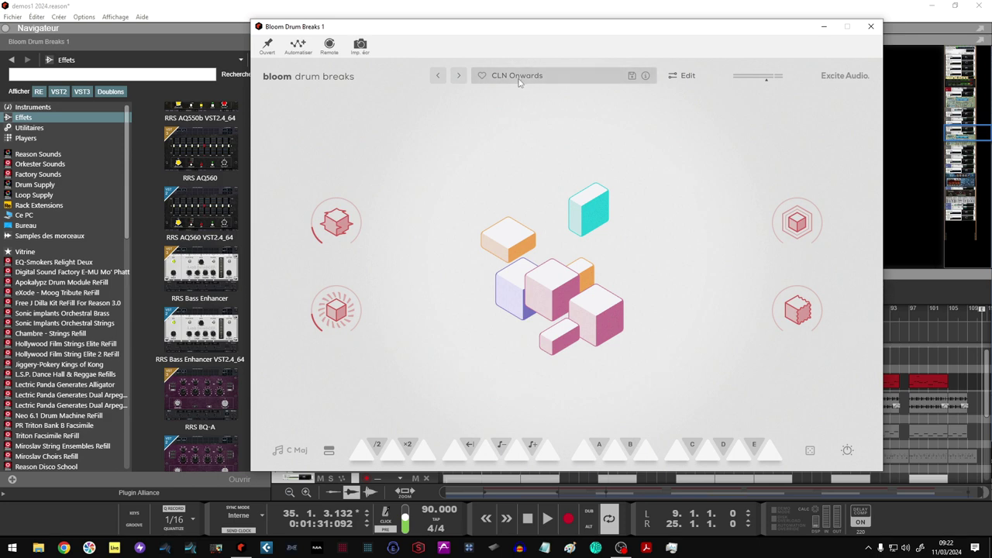
left_click(871, 26)
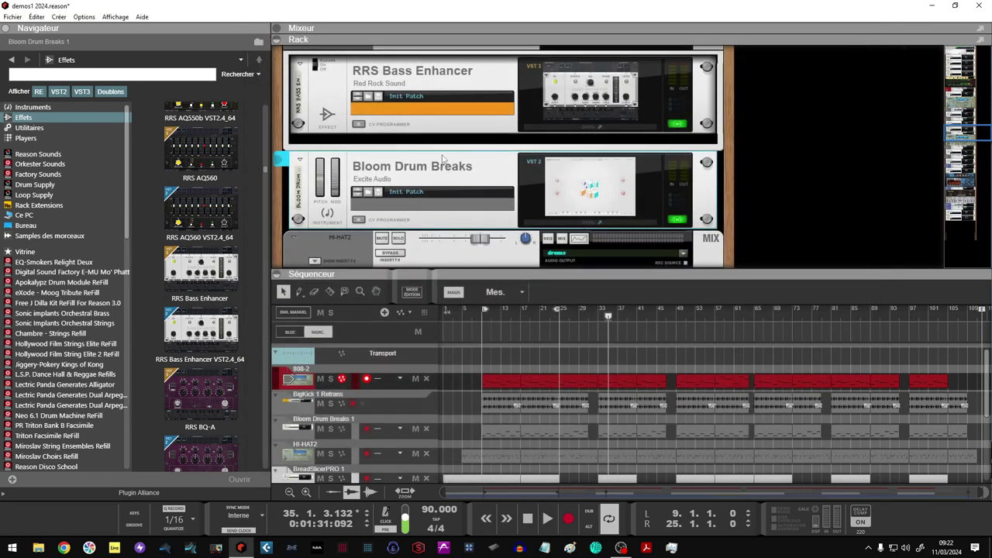
Solo the Bloom Drum Breaks 1 channel and play the loop, comparing its sound with the insert effects bypassed and active
scroll(442, 158, "up", 2)
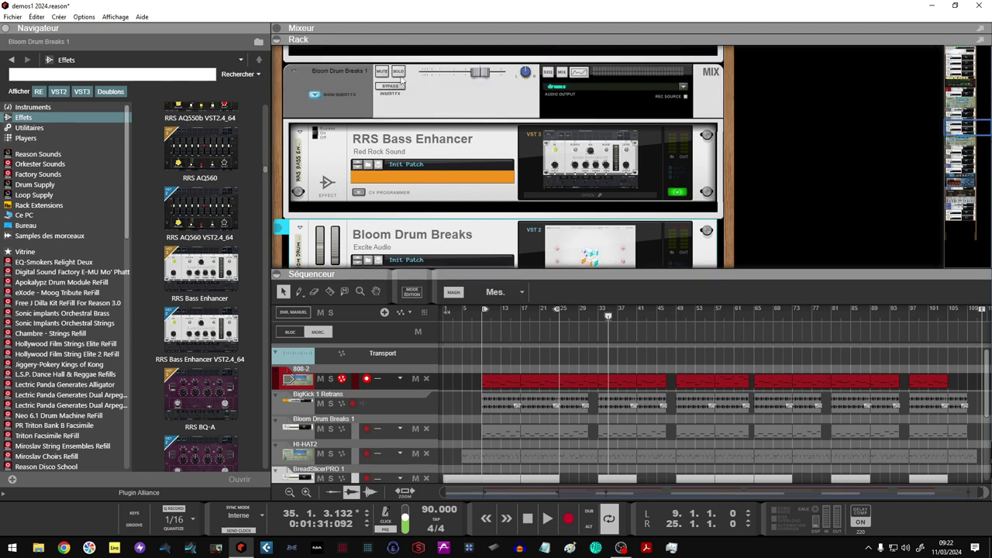
left_click(399, 73)
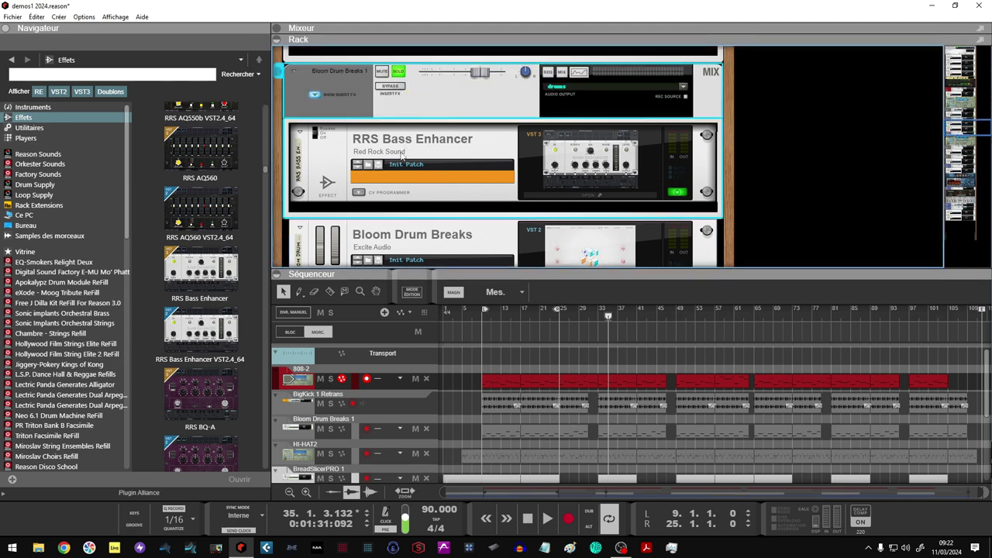
key("space")
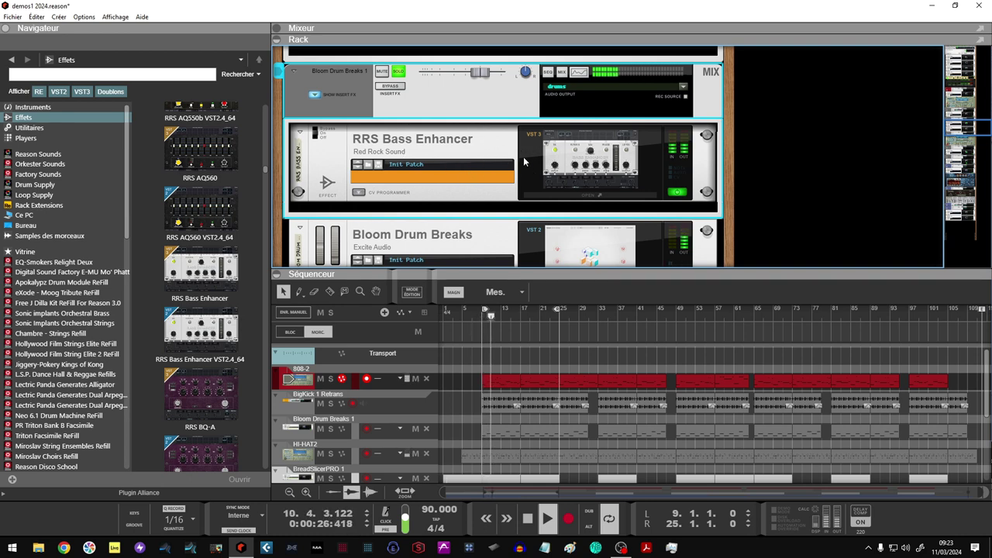
left_click(400, 86)
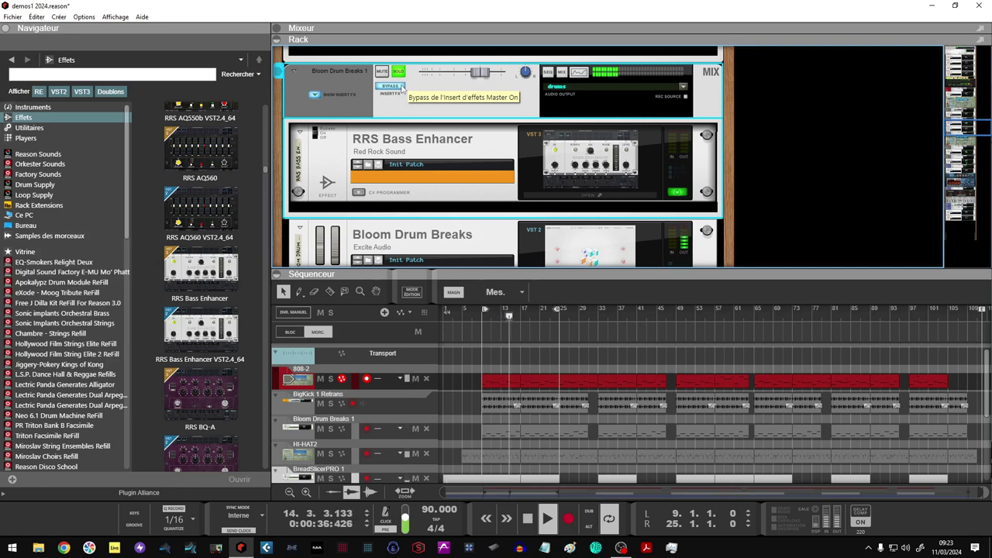
left_click(401, 86)
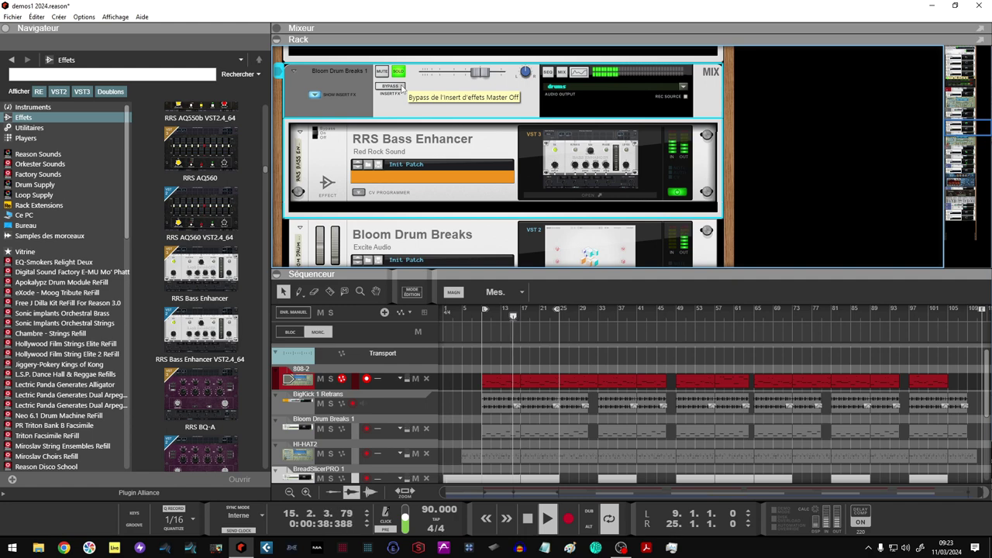
Open the RRS Bass Enhancer on the Bloom Drum Breaks 1 channel and compare the sound with the effect off and on
left_click(553, 160)
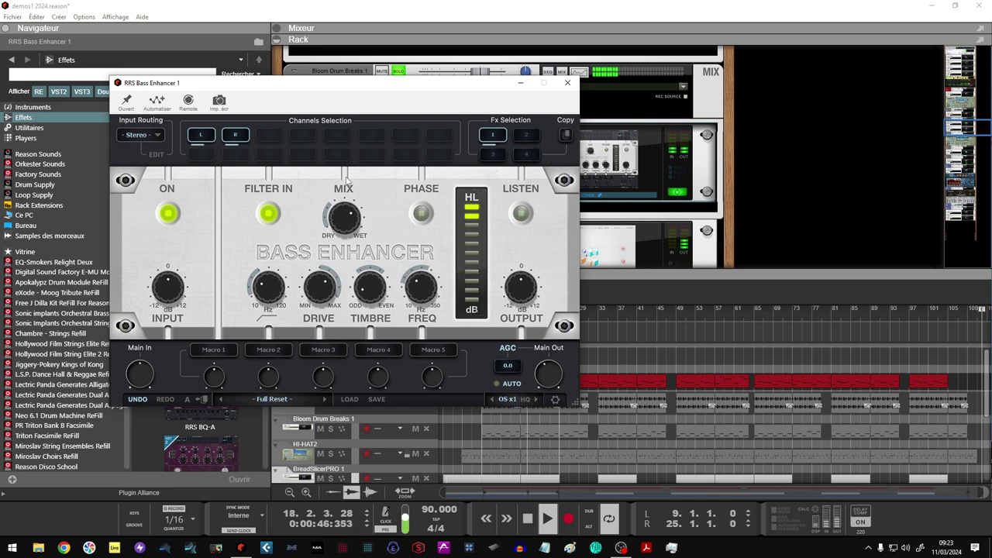
left_click(169, 214)
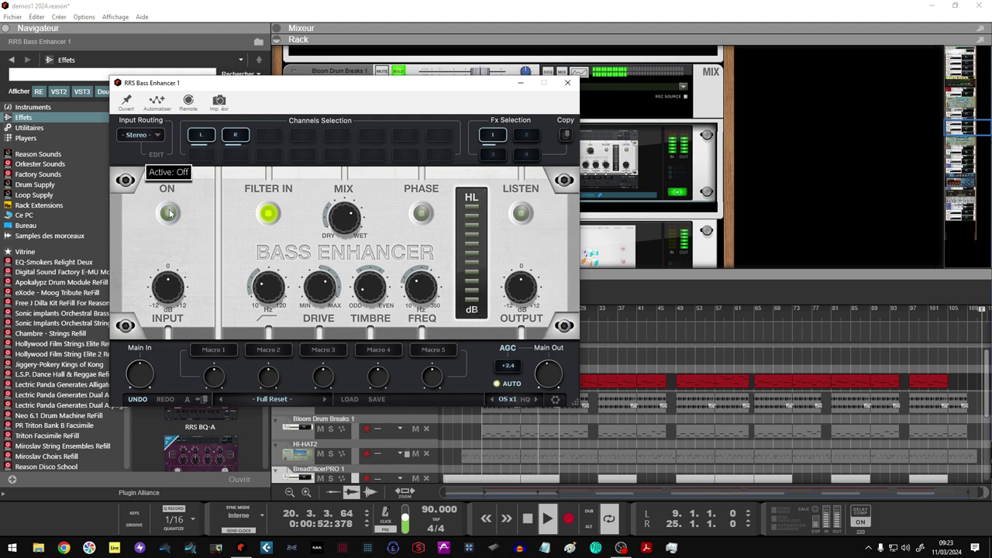
left_click(169, 213)
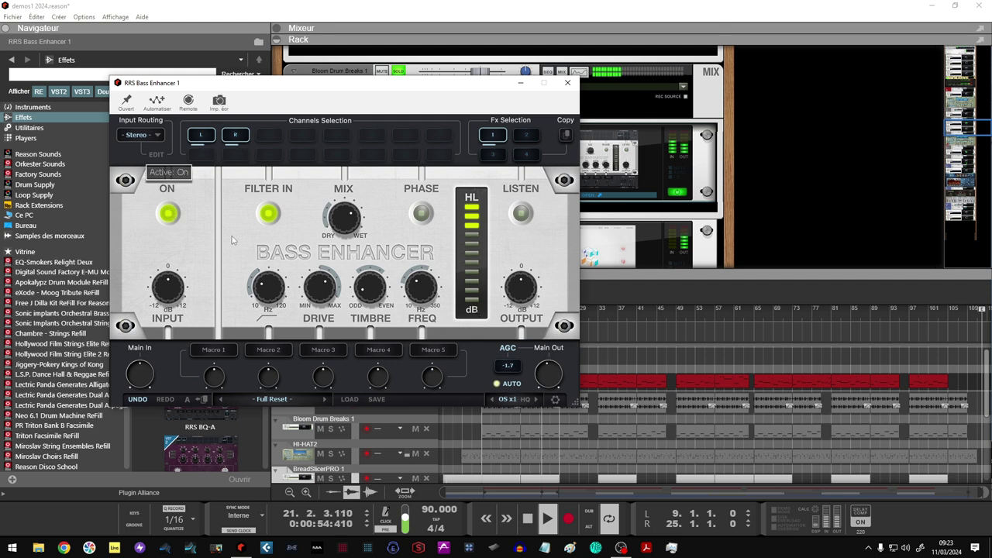
Examine the Bass Enhancer's Drive and Timbre controls while auditioning the signal in Listen mode, leaving Listen off at the end
mouse_move(329, 300)
left_click_drag(328, 293, 307, 303)
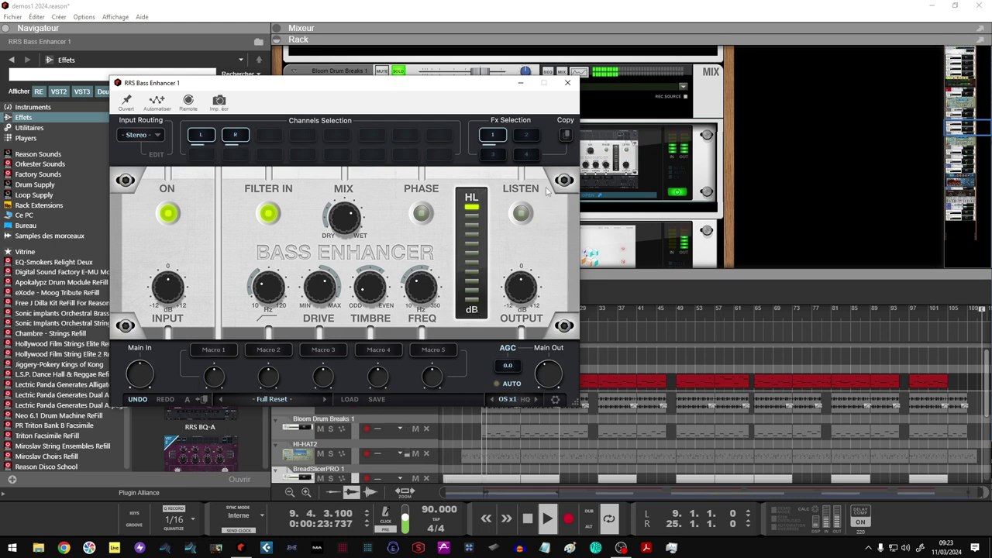
left_click(522, 216)
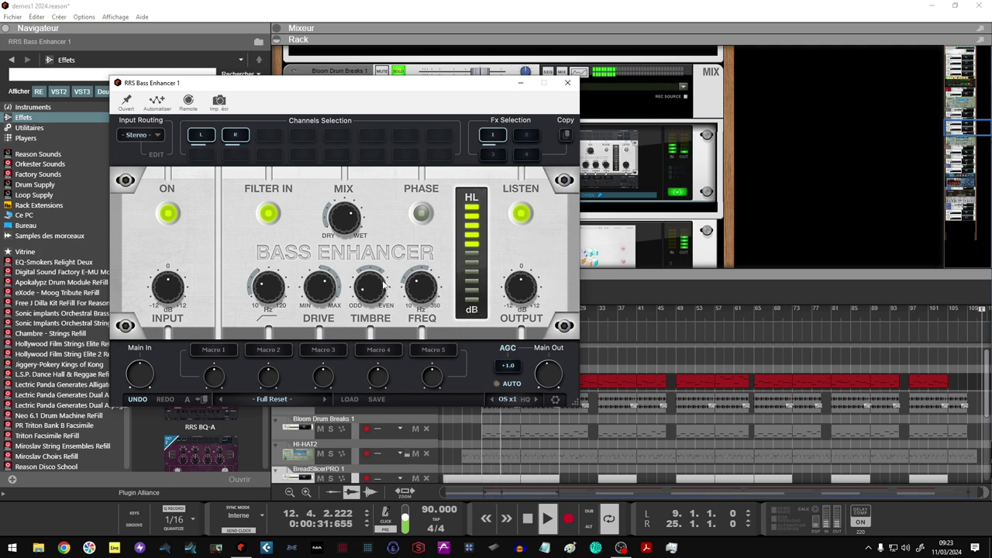
mouse_move(371, 286)
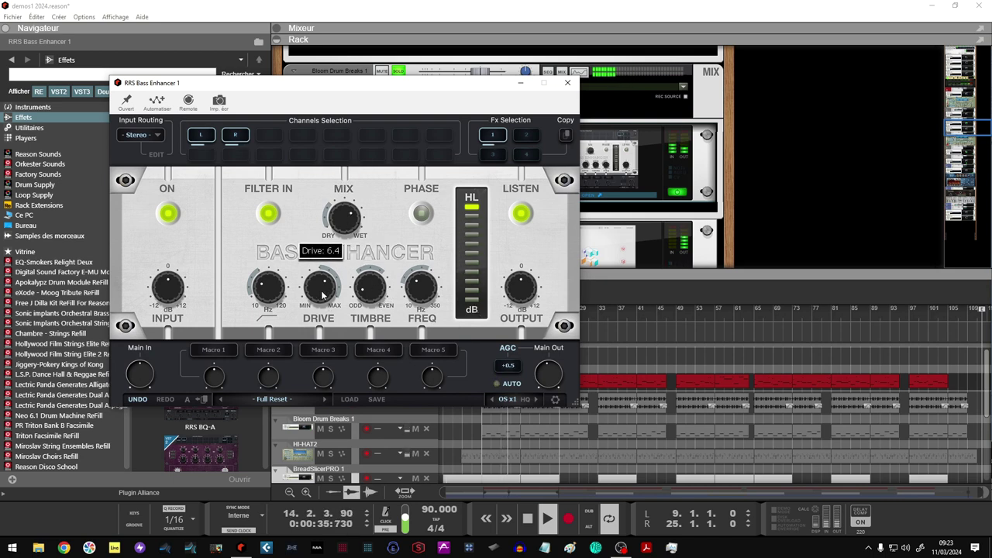
left_click(520, 216)
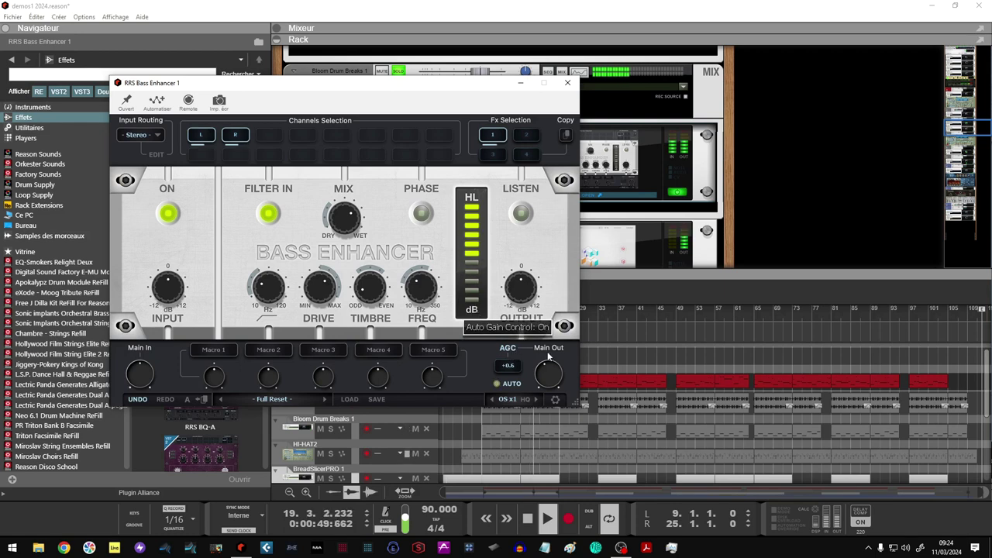
Compare the Bass Enhancer's output with auto gain control switched off and back on
left_click(508, 351)
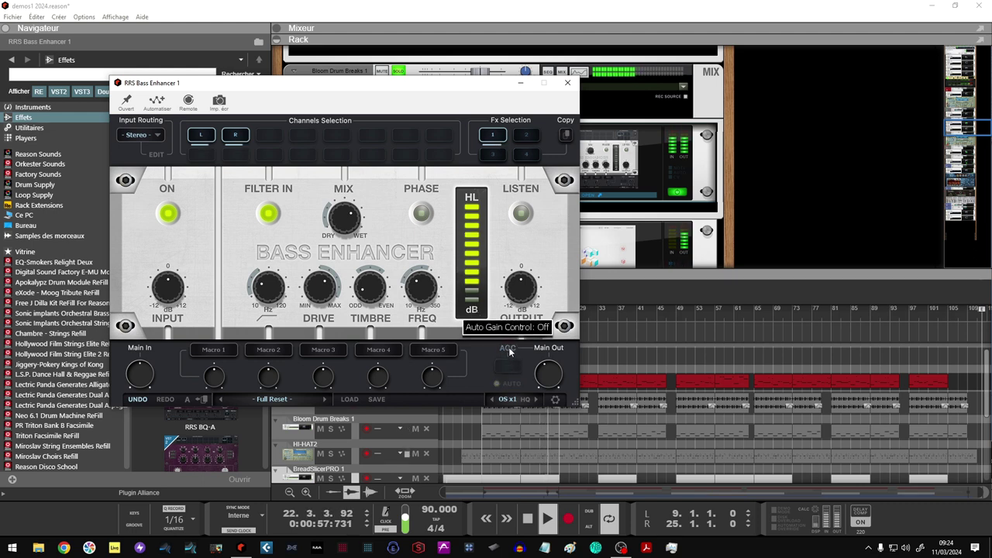
left_click(508, 351)
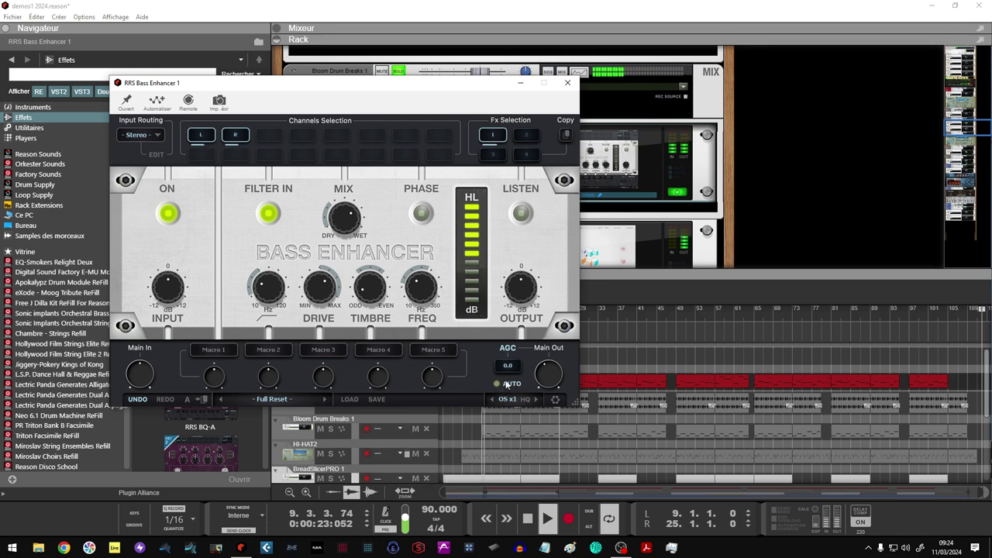
Switch off the Bass Enhancer's automatic gain control and audition the signal in Listen mode, leaving Listen off and closing the plug-in
mouse_move(546, 374)
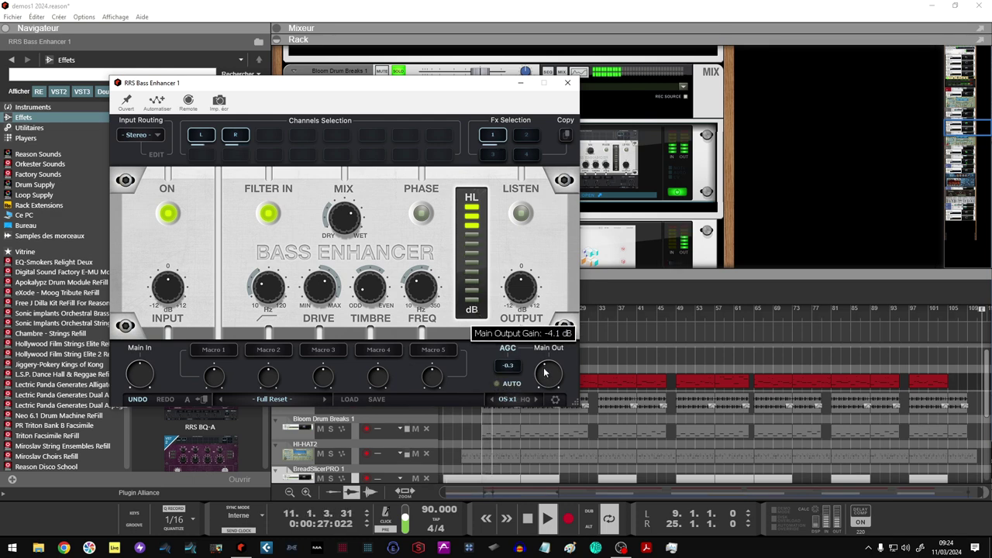
left_click(507, 385)
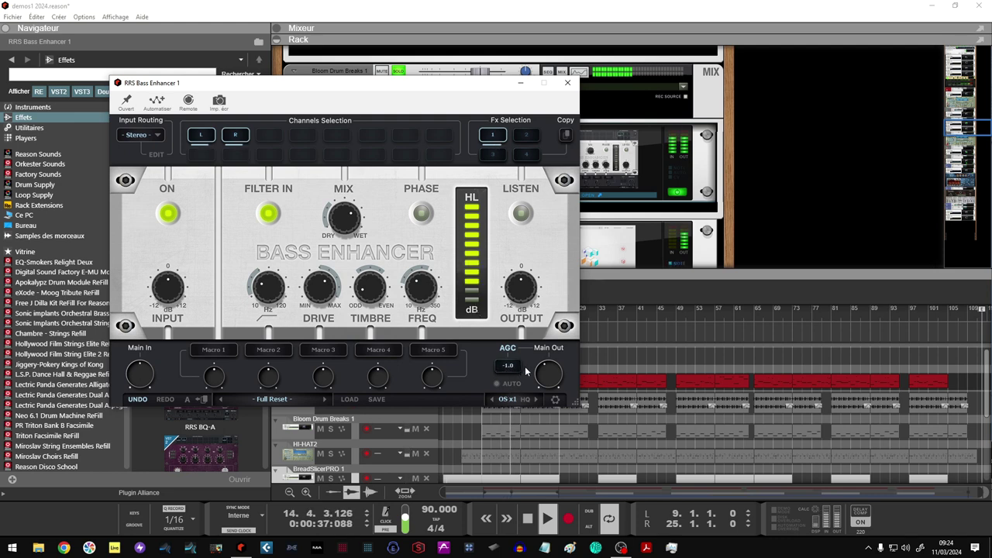
left_click(524, 214)
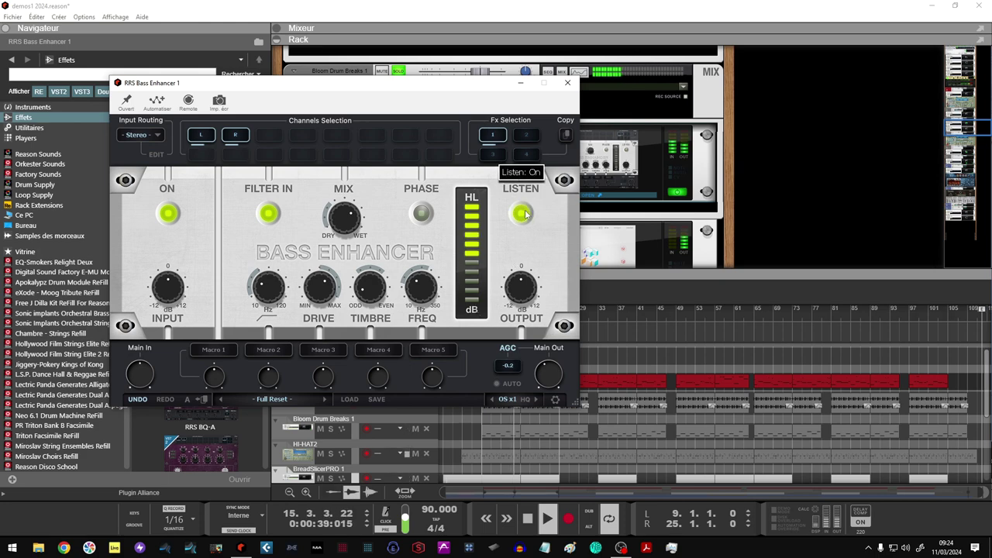
left_click(568, 82)
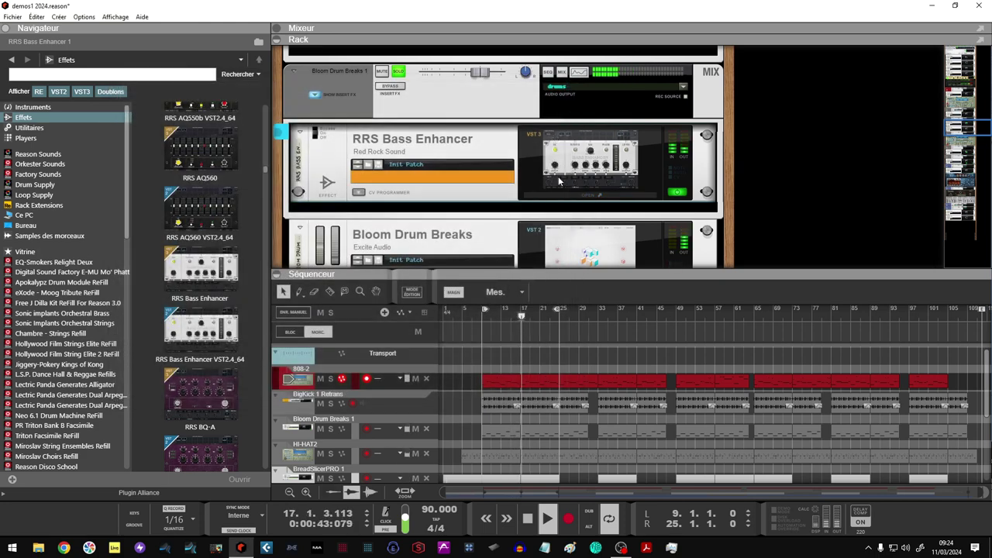
left_click(565, 171)
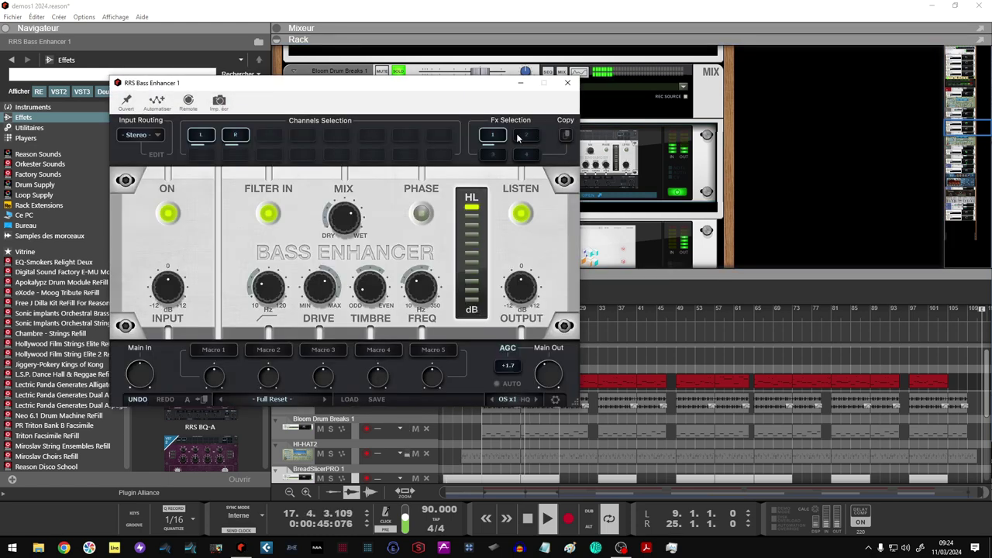
left_click(521, 215)
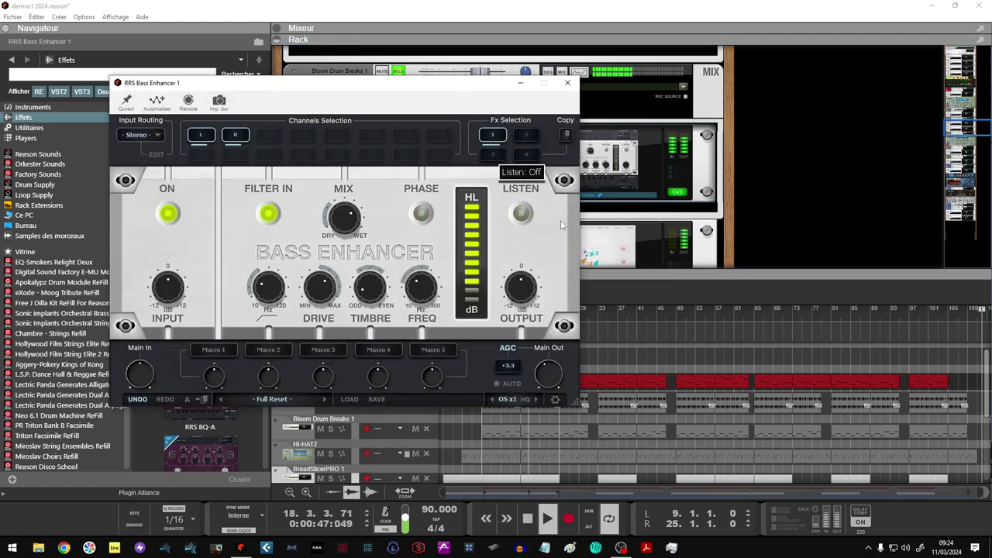
scroll(639, 211, "down", 3)
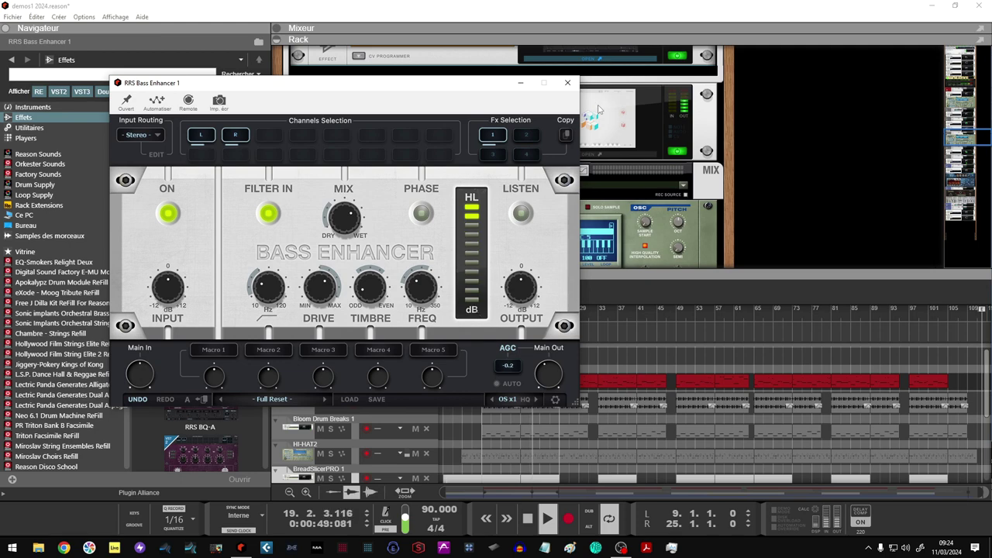
left_click(567, 83)
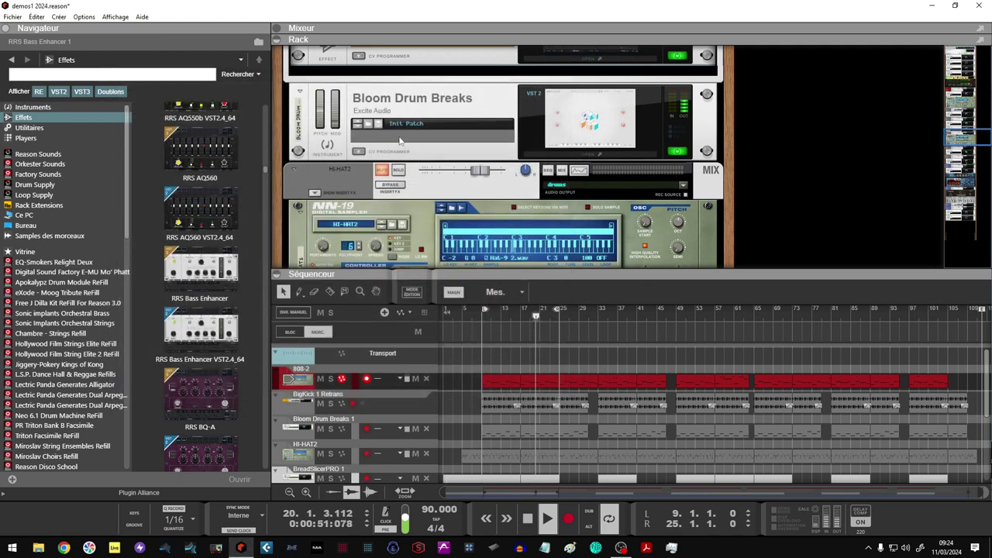
Unsolo the Bloom Drum Breaks 1 channel and solo the drums and P1: drums channels instead
scroll(400, 142, "up", 3)
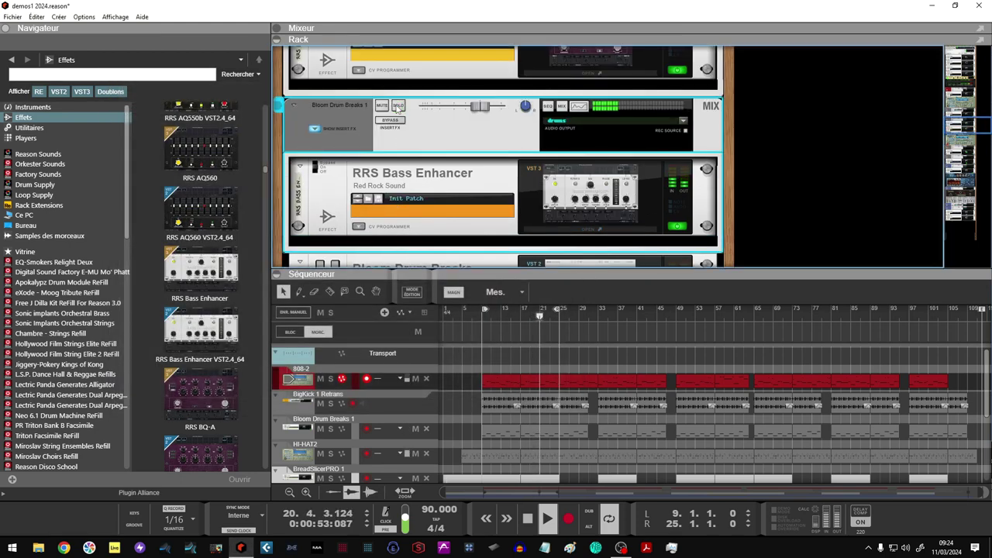
scroll(402, 163, "down", 3)
scroll(403, 186, "down", 3)
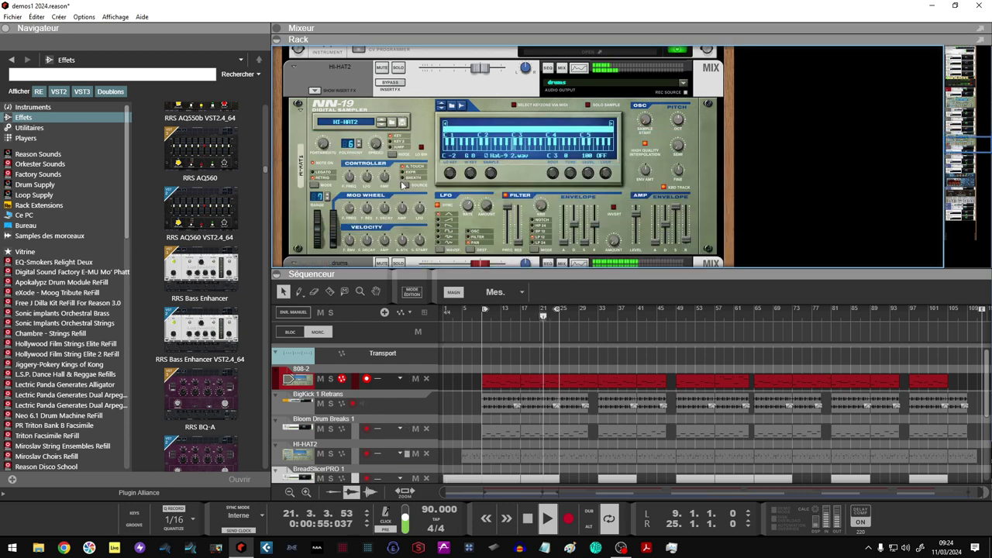
scroll(402, 186, "down", 5)
left_click(398, 93)
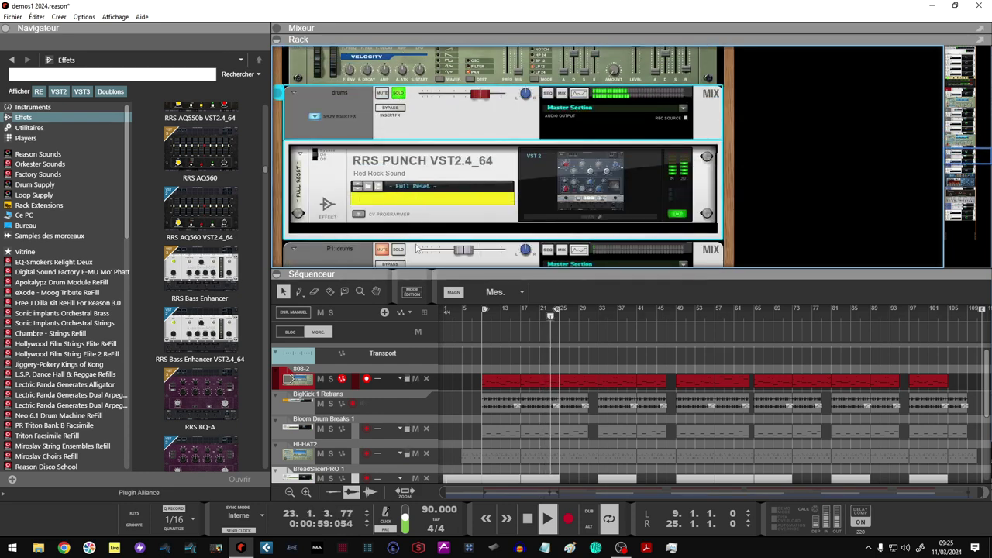
left_click(398, 250)
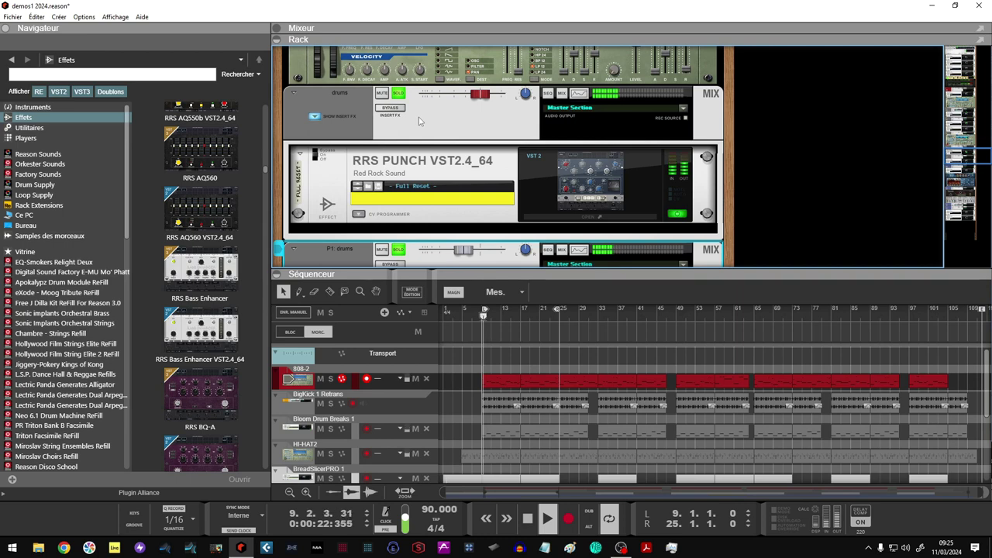
Hide the sequencer, show the mixer, and compare the drums with the P1: drums channel's solo off and back on
scroll(421, 120, "down", 2)
scroll(421, 120, "down", 1)
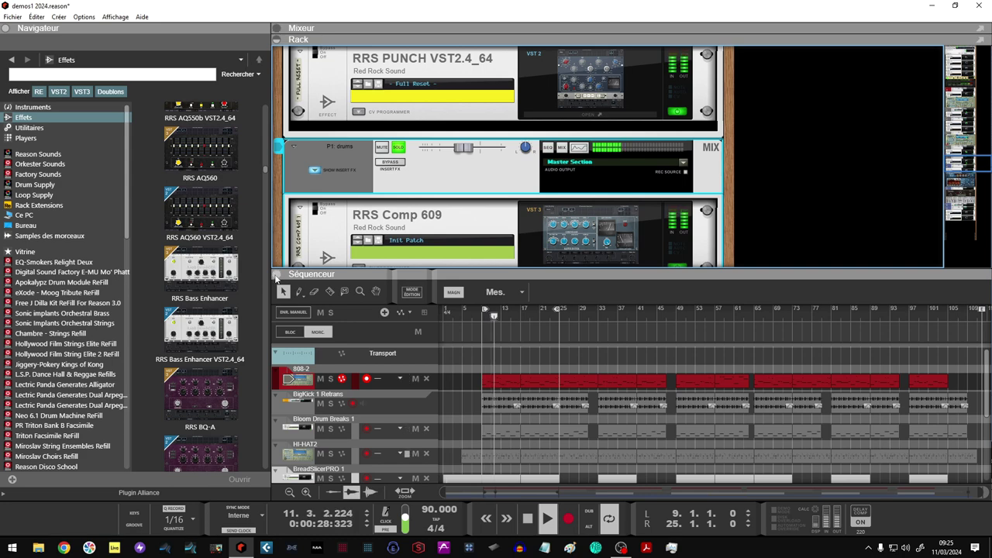
left_click(276, 274)
left_click(277, 28)
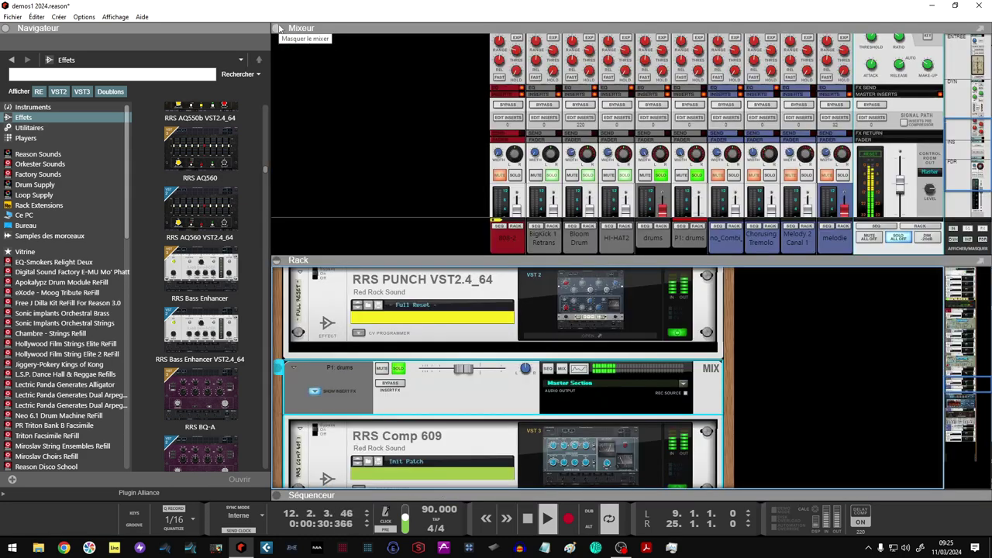
left_click(697, 176)
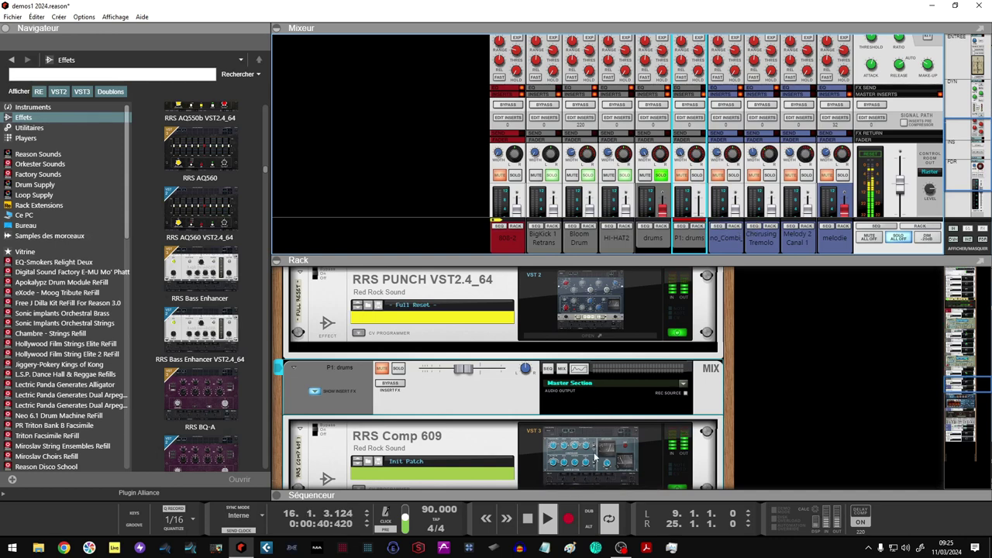
left_click(697, 176)
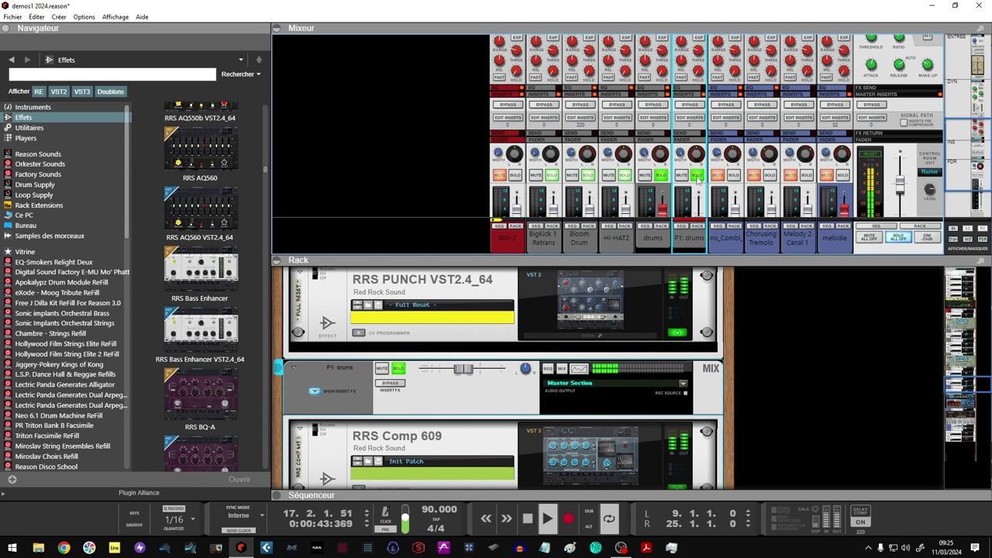
Open the RRS Comp 609 on the P1: drums channel, unsolo drums, and play the parallel channel by itself
left_click(604, 452)
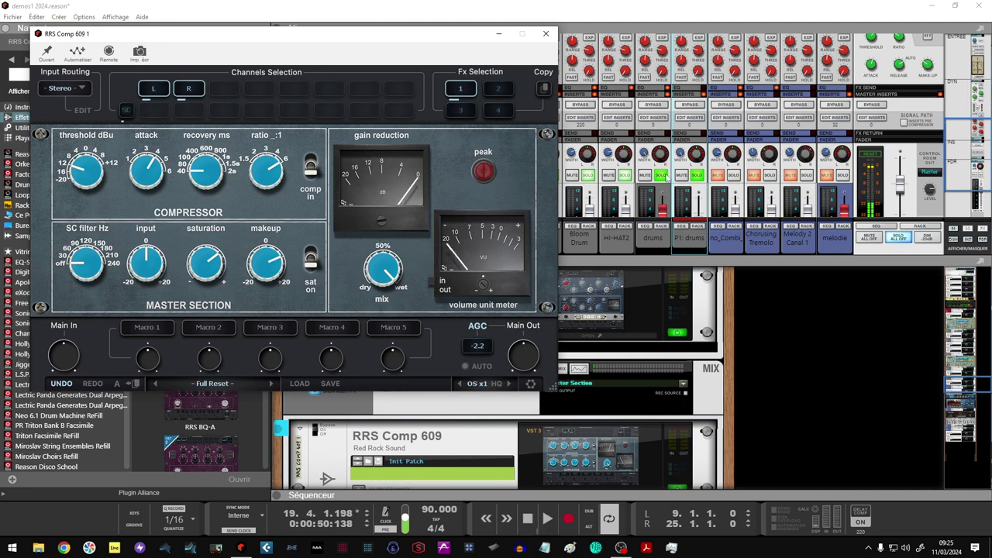
left_click(664, 175)
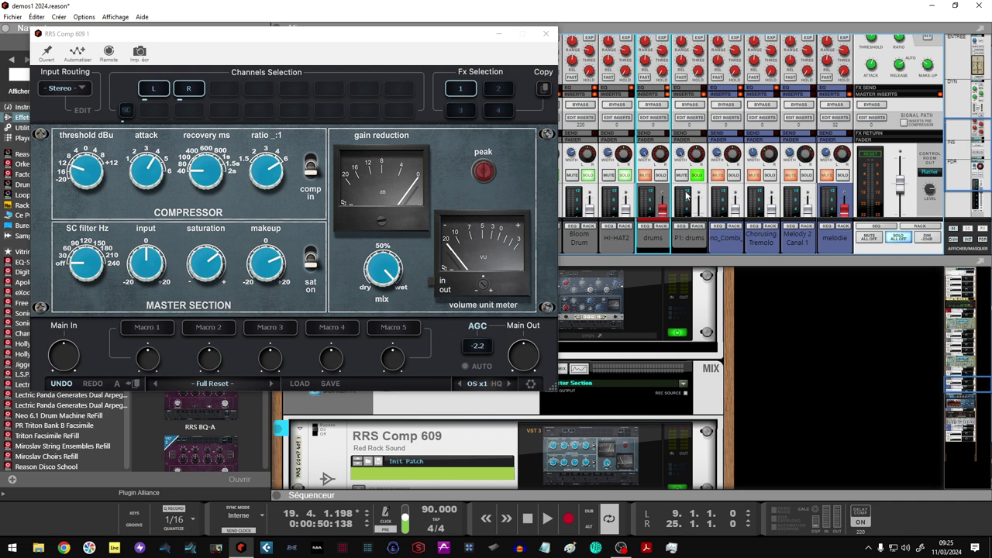
key("space")
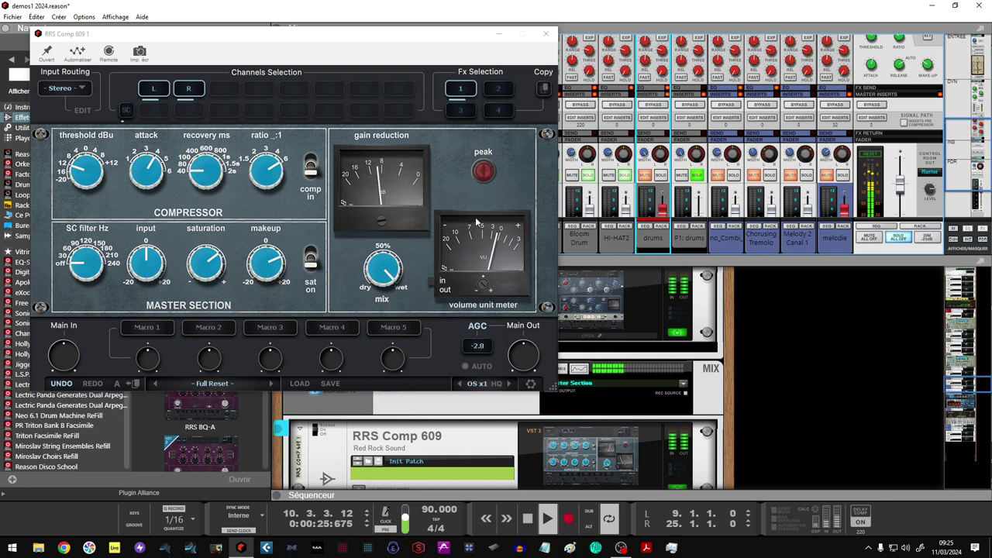
Nudge the Comp 609's compressor threshold and check its mix, makeup and saturation settings while the loop plays
mouse_move(90, 160)
left_mouse_down()
mouse_move(103, 5)
mouse_move(83, 171)
mouse_move(81, 155)
left_mouse_up()
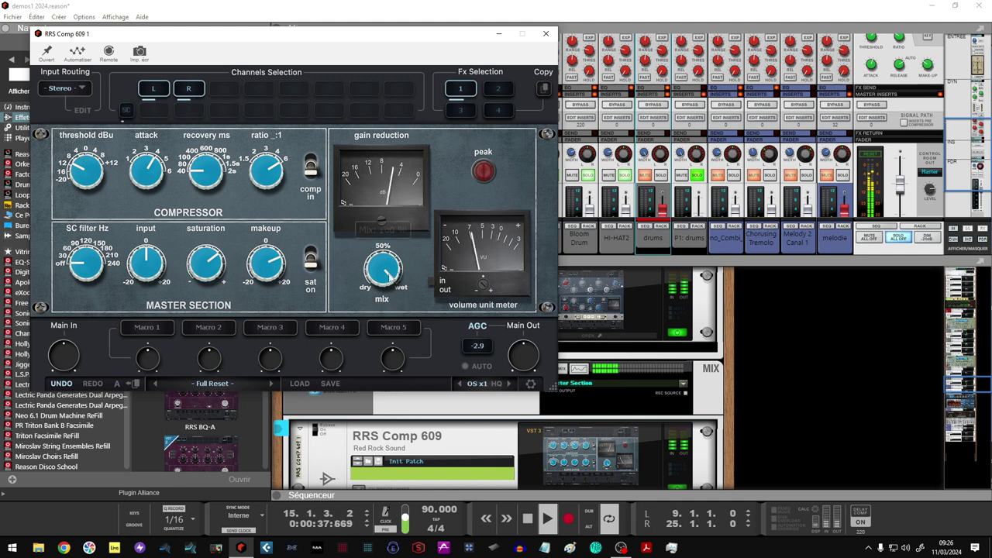
mouse_move(273, 260)
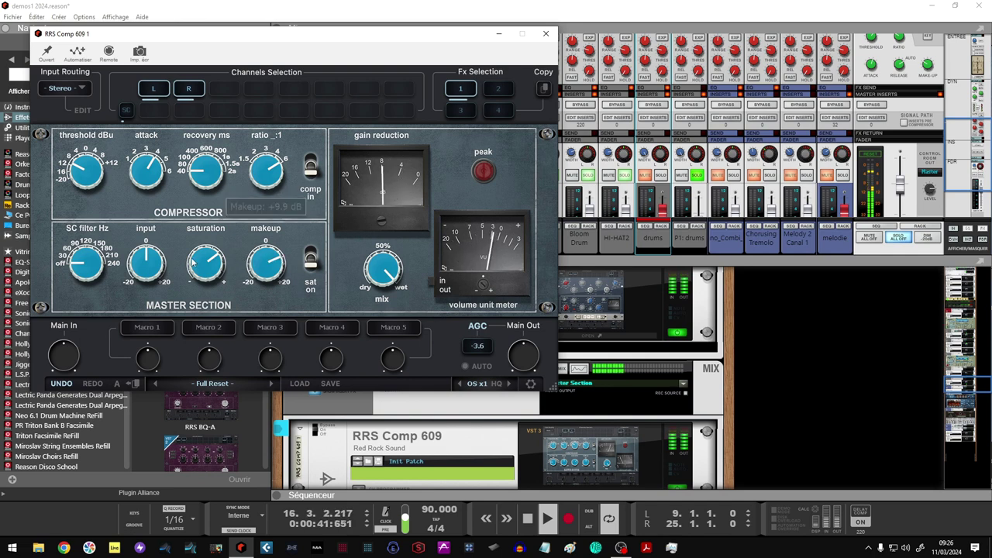
mouse_move(219, 264)
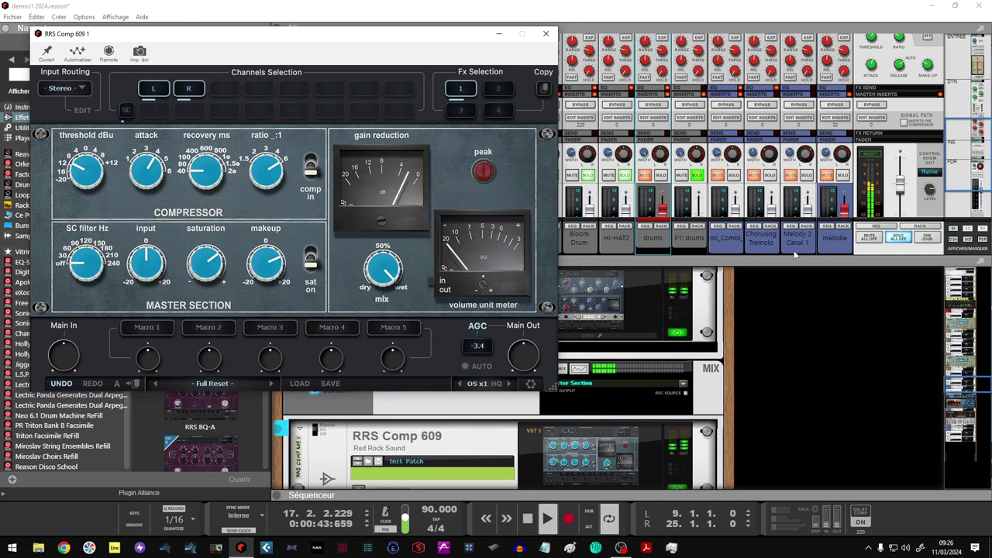
Solo drums again, compare the sound with the P1: drums channel off and on, and close the Comp 609
left_click(661, 176)
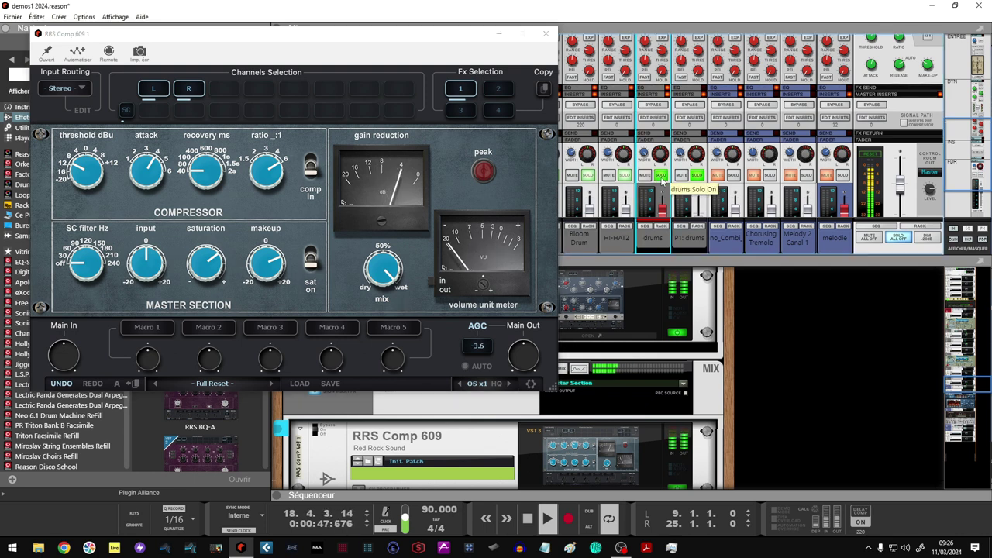
left_click(697, 176)
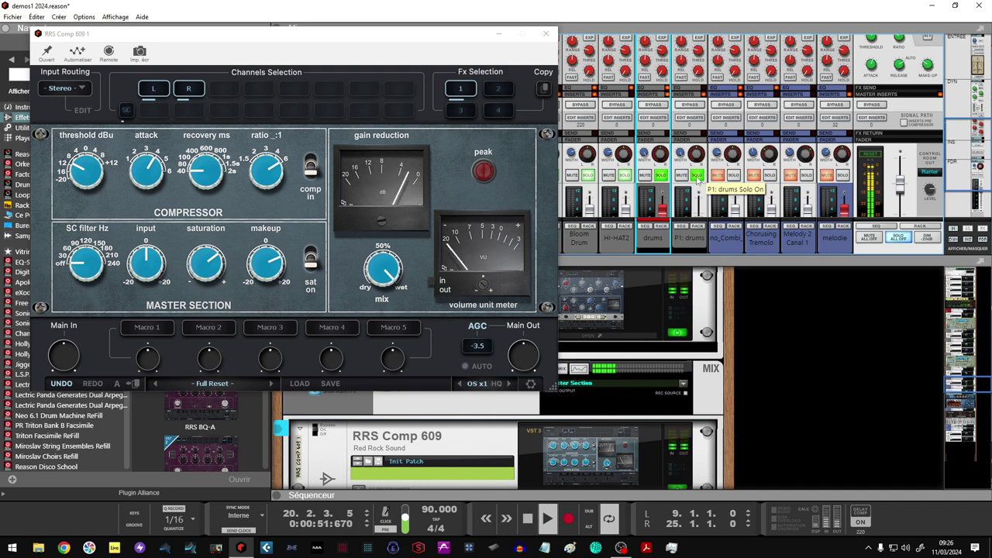
left_click(697, 176)
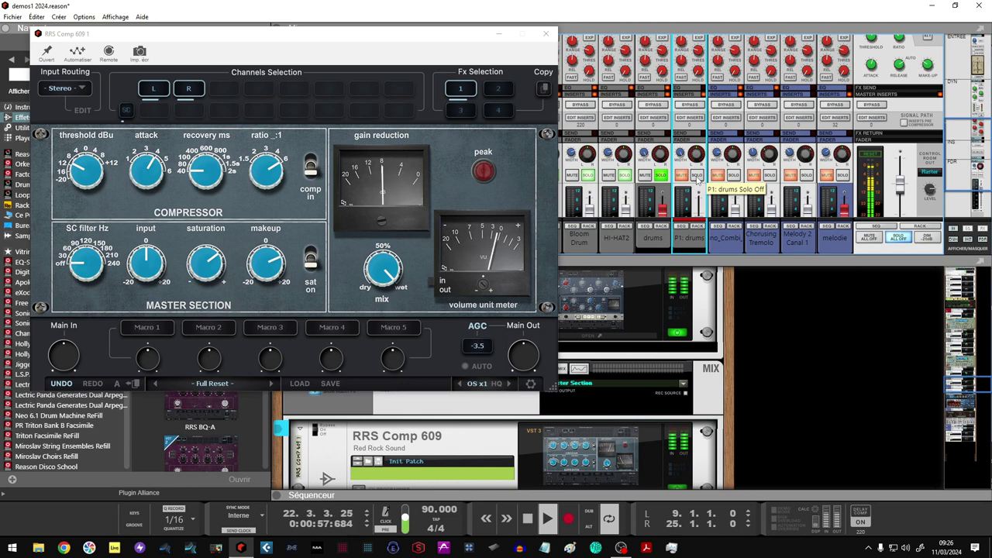
left_click(696, 176)
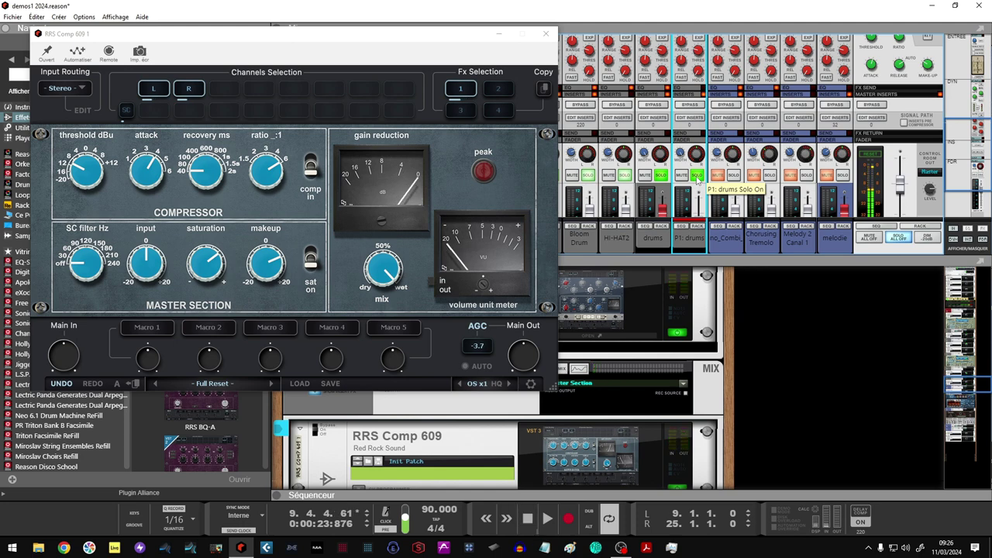
left_click(546, 40)
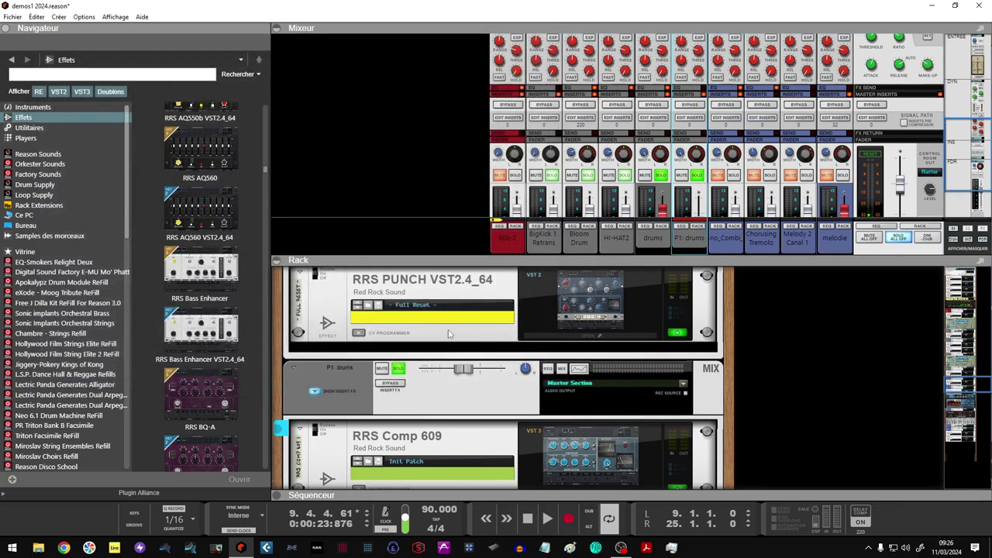
Unsolo the P1: drums and drums channels, solo the melodie bus, and bring up its insert effects in the rack
scroll(456, 369, "up", 1)
scroll(456, 369, "down", 3)
left_click(697, 175)
left_click(660, 176)
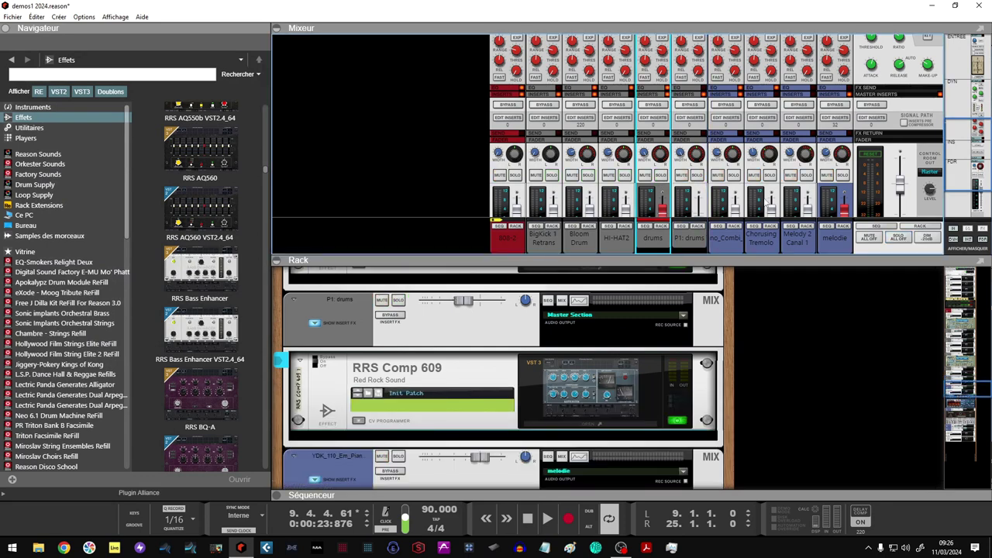
left_click(843, 175)
left_click(840, 234)
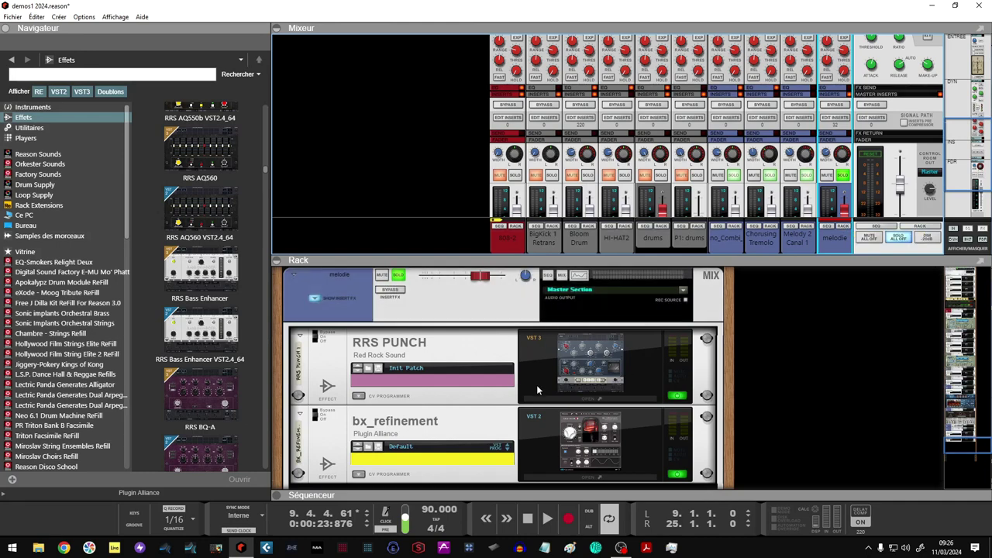
Examine the RRS PUNCH and bx_refinement plug-ins inserted on the melodie channel, closing their windows at the end
left_click(567, 369)
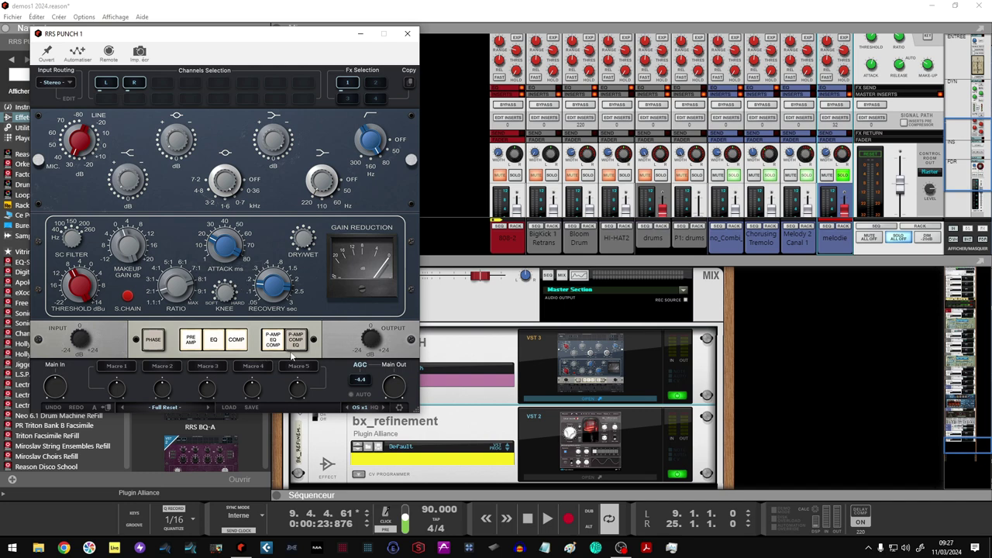
left_click(642, 450)
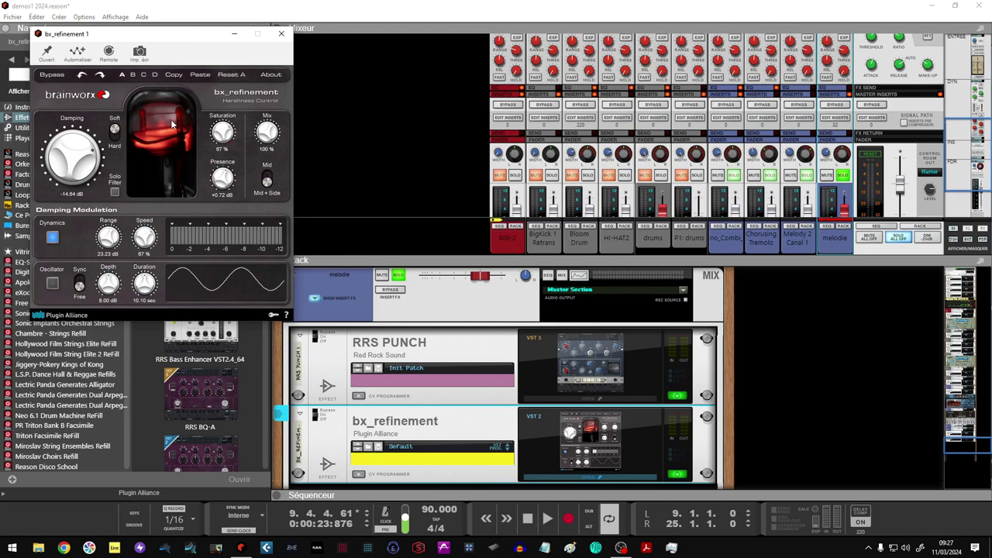
left_click(281, 34)
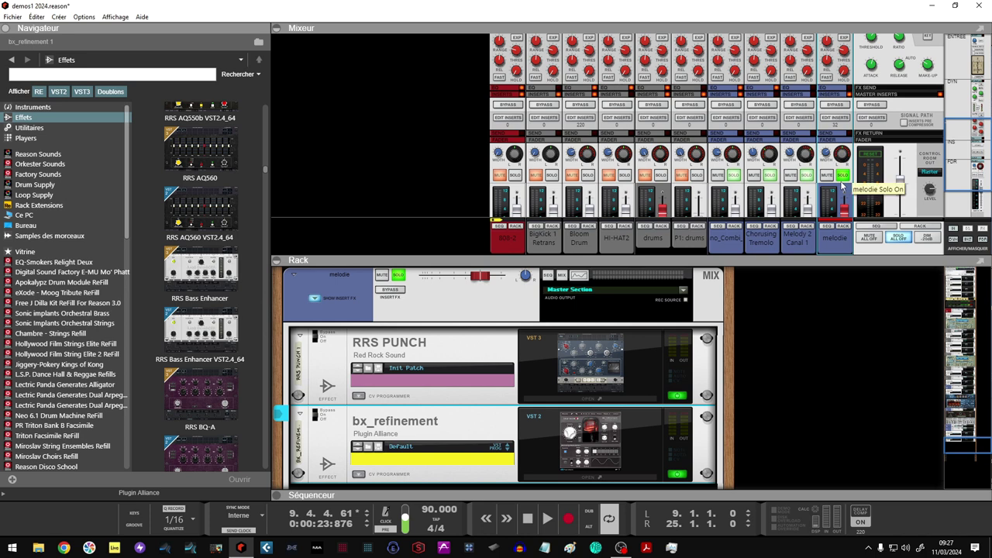
Play the soloed melodie bus and compare its sound with the insert effects bypassed and active
key("space")
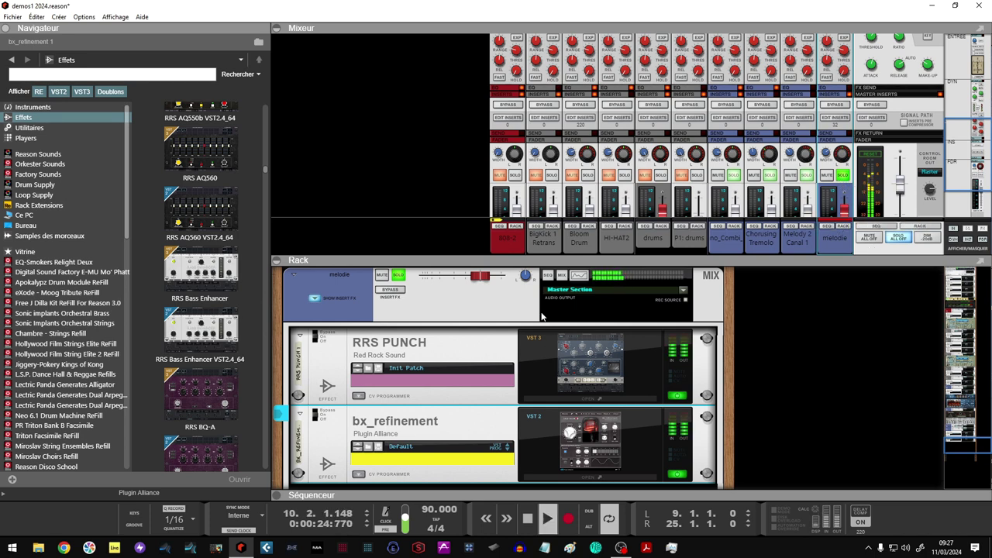
left_click(392, 291)
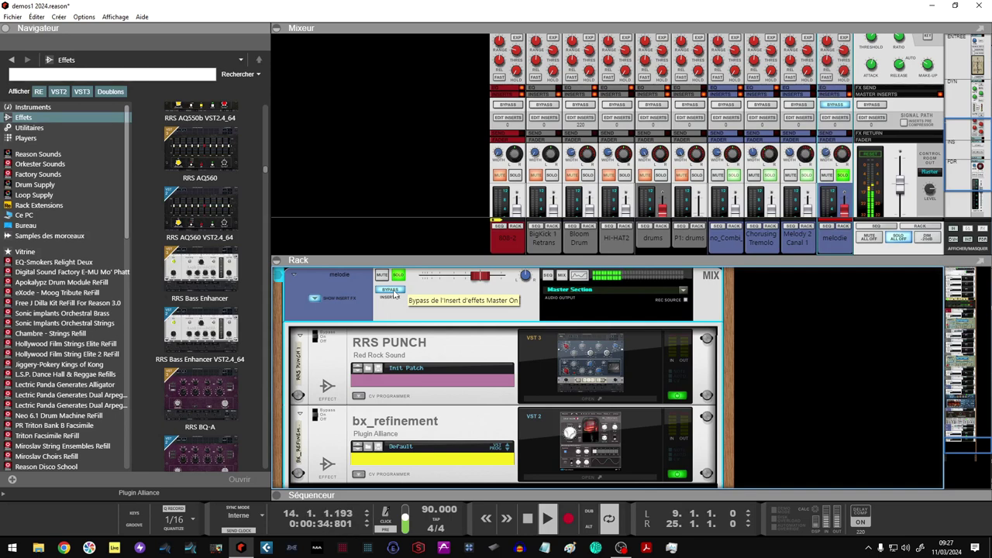
left_click(391, 292)
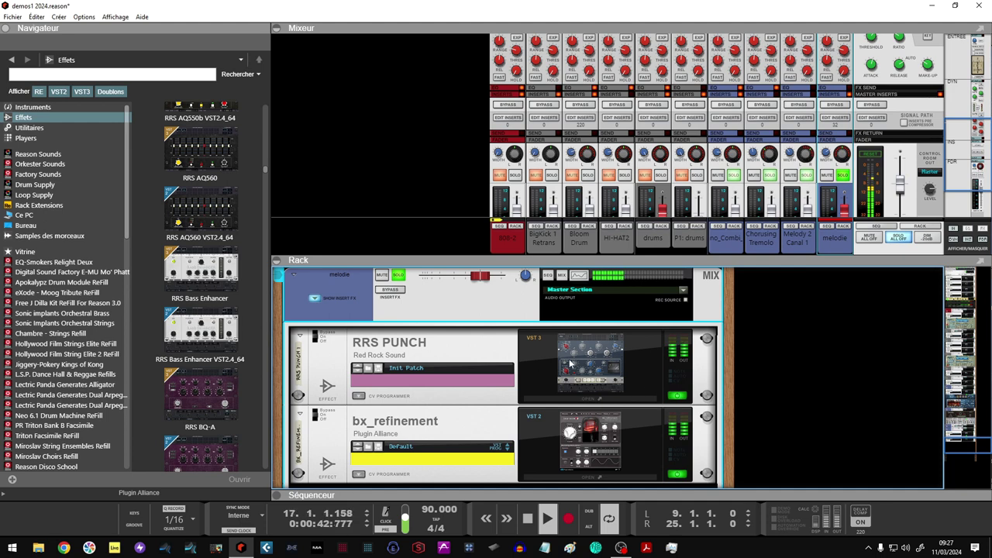
Bypass and restore the melodie insert effects once more, and add P1: drums, drums and 808-2 to the soloed channels
left_click(387, 292)
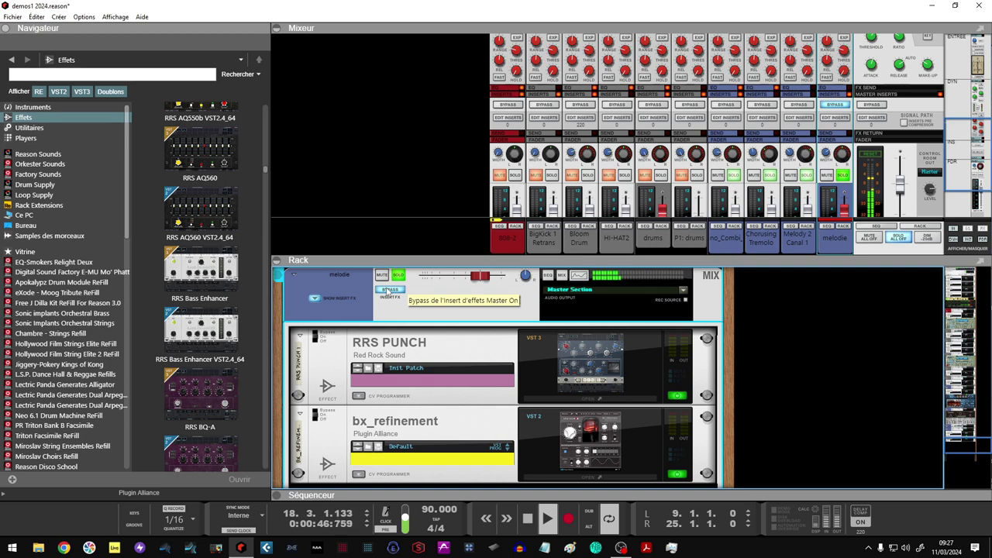
left_click(387, 292)
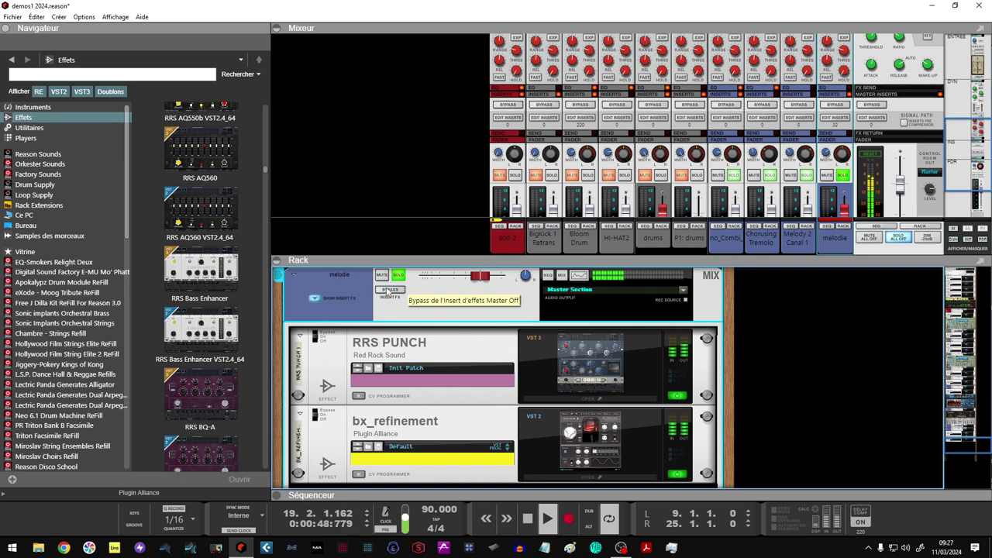
left_click(696, 176)
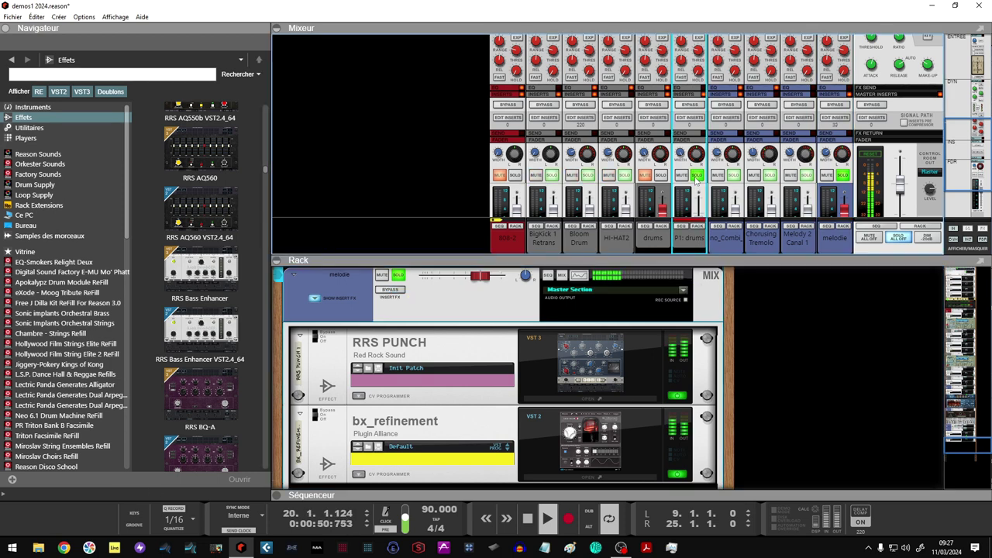
left_click(659, 177)
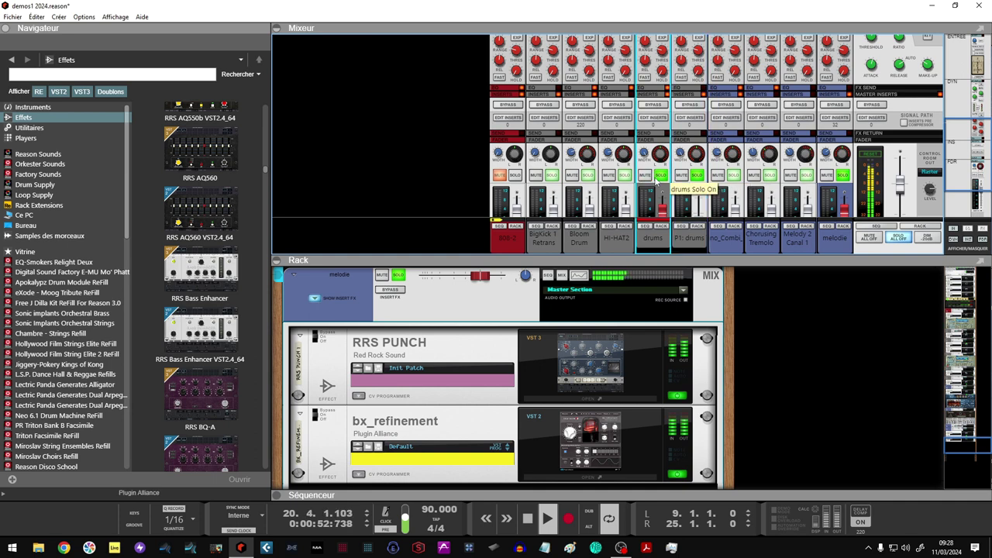
left_click(516, 177)
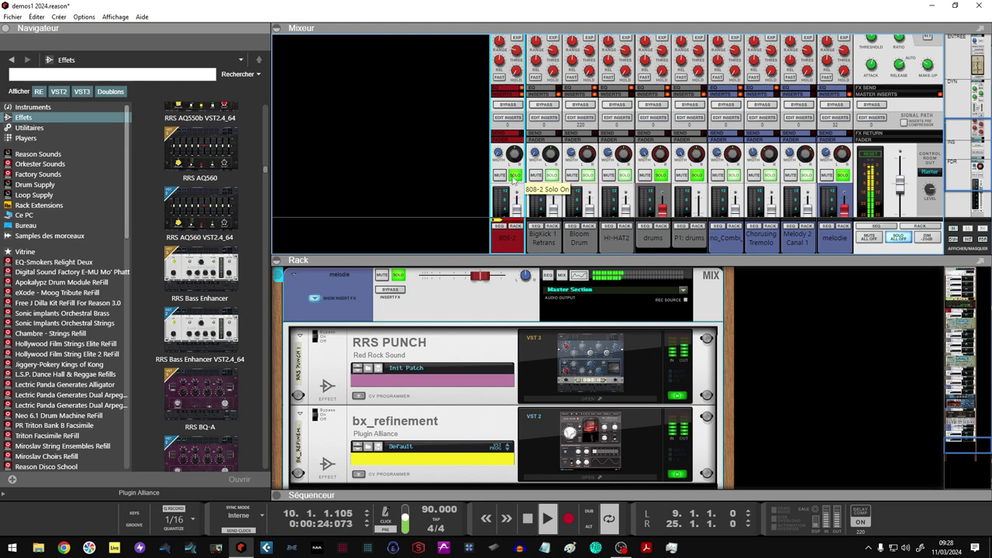
Take 808-2, drums and P1: drums out of solo, leaving the melodie bus soloed
left_click(514, 175)
left_click(660, 175)
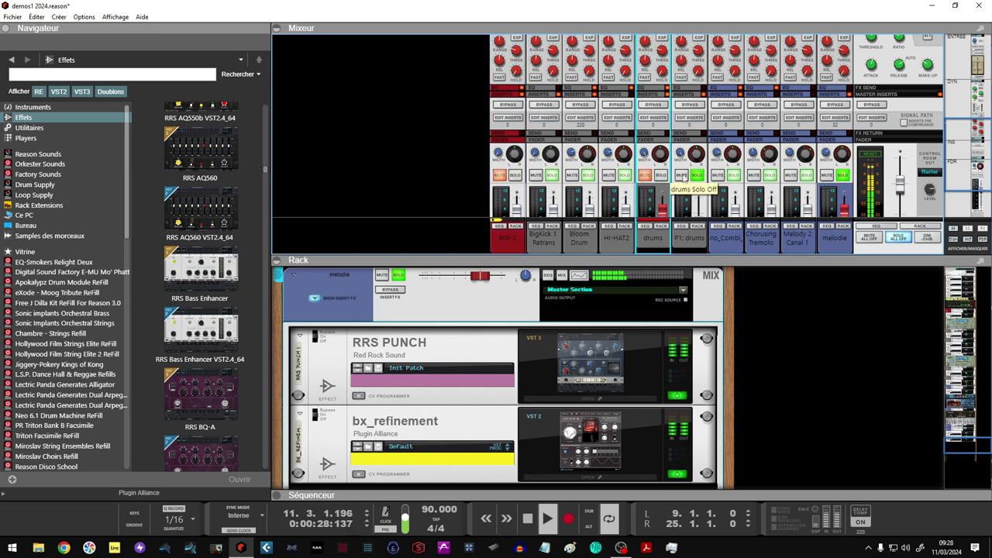
left_click(696, 175)
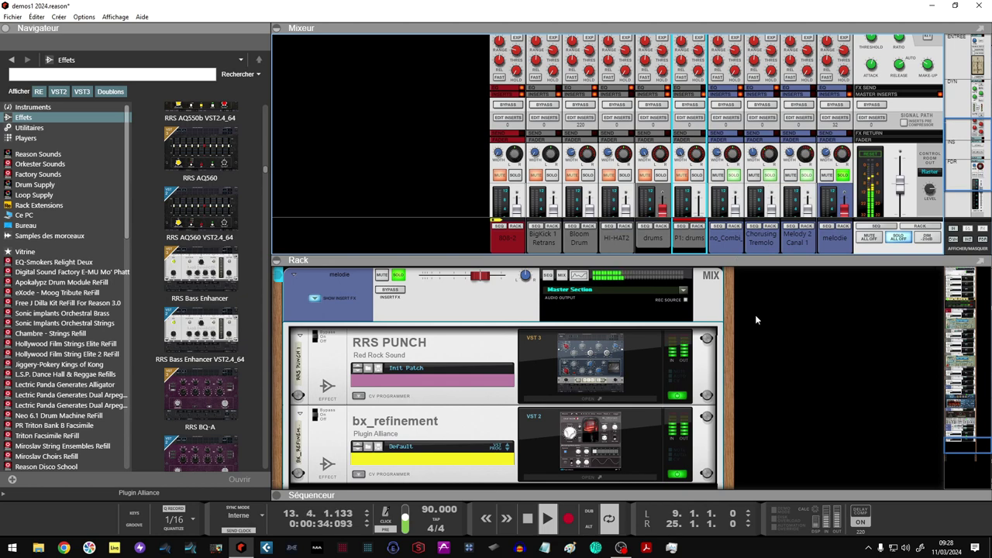
Bring up the master section's insert effects in the rack, clear all channel solos, and play the full mix
left_click_drag(962, 444, 949, 283)
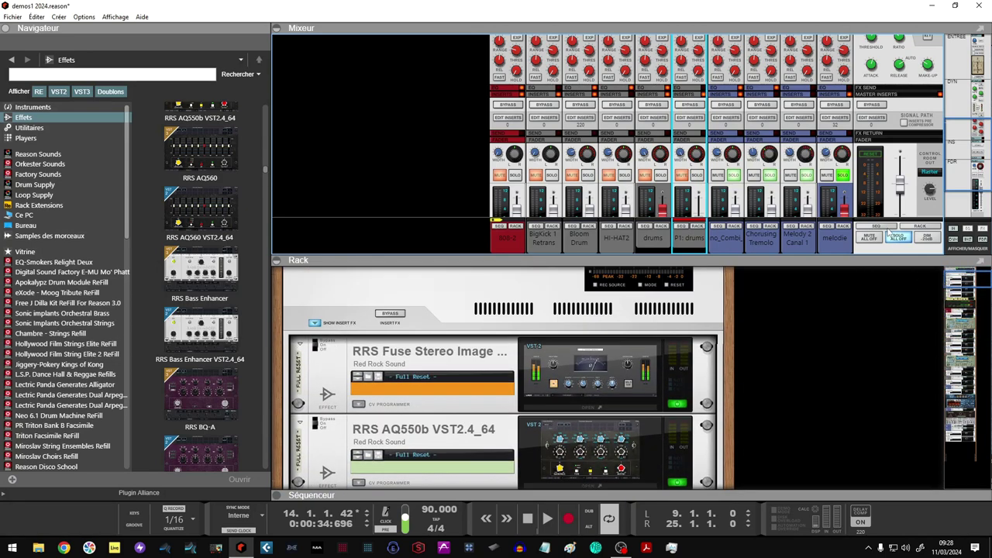
left_click(897, 243)
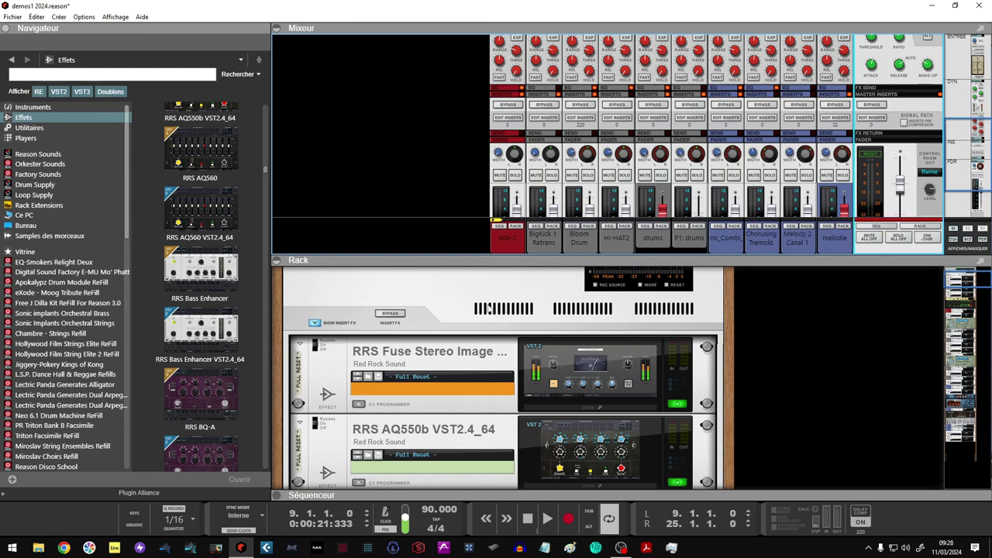
key("space")
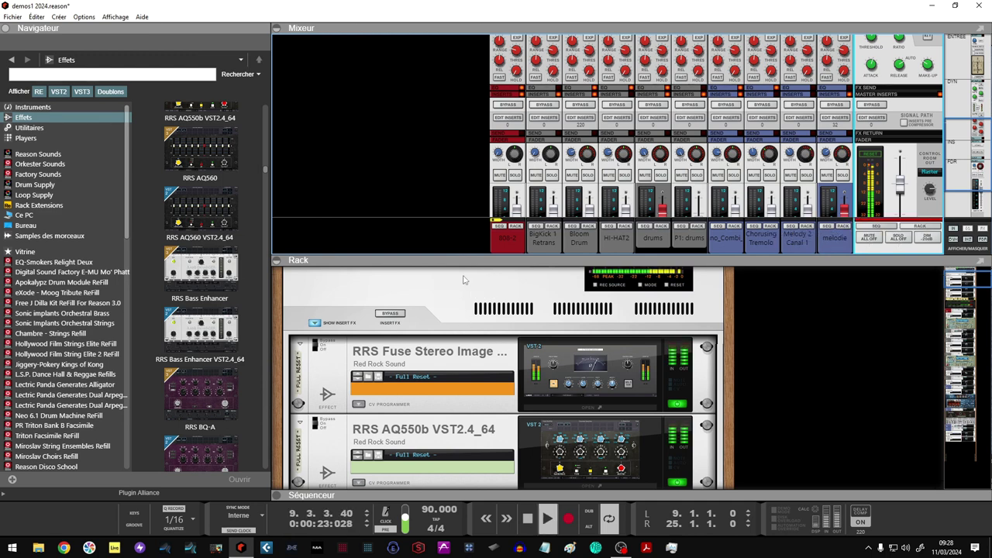
Show the sequencer, extend the loop from bar 1 to bar 109, and hide the sequencer again
left_click(276, 496)
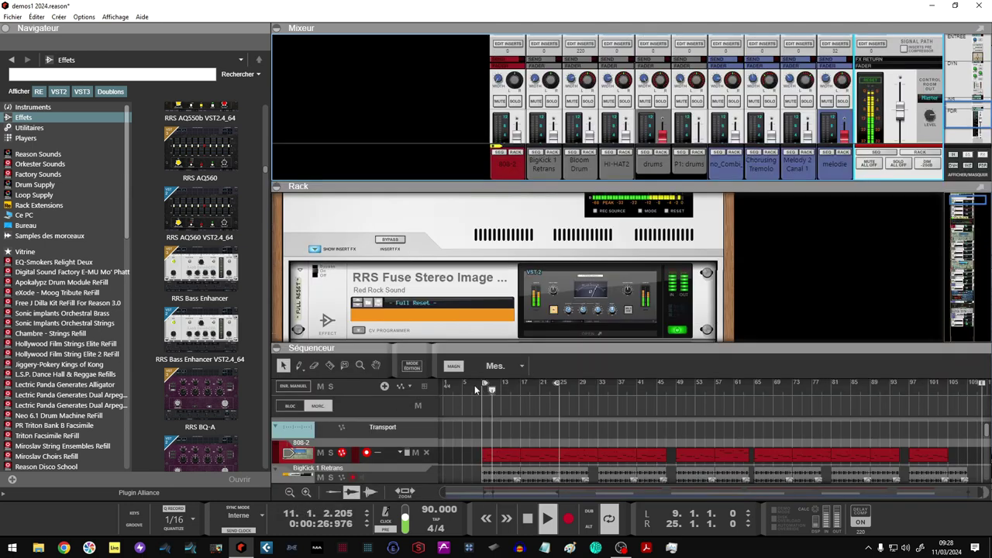
left_click_drag(476, 389, 427, 393)
left_click_drag(560, 385, 975, 358)
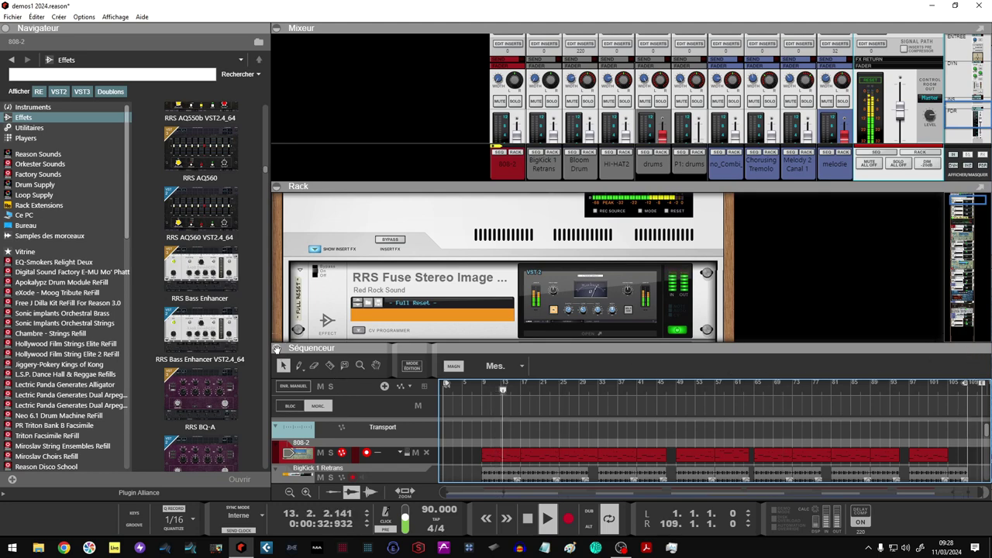
left_click(277, 350)
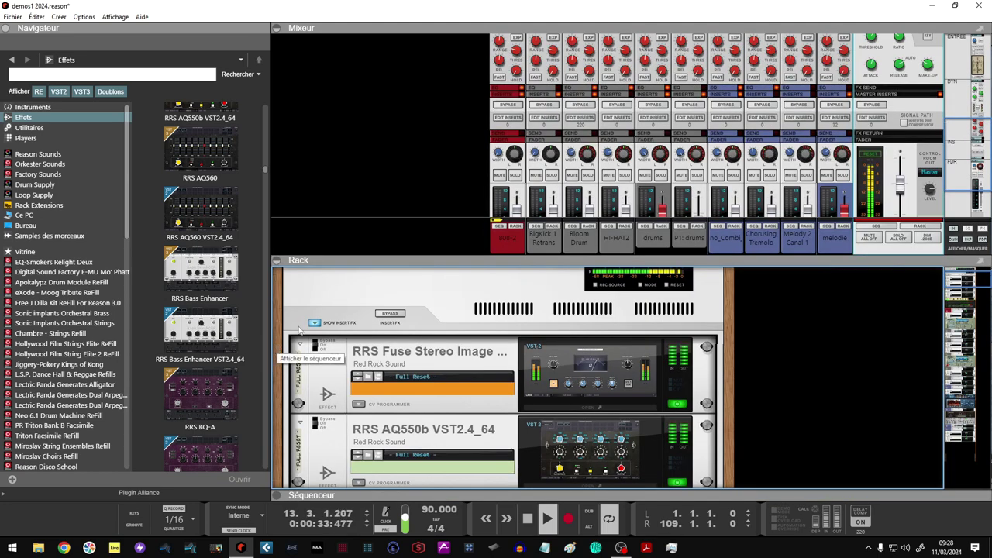
Compare the full mix with the master insert effects bypassed and active, and look through the master insert plug-ins
left_click(391, 314)
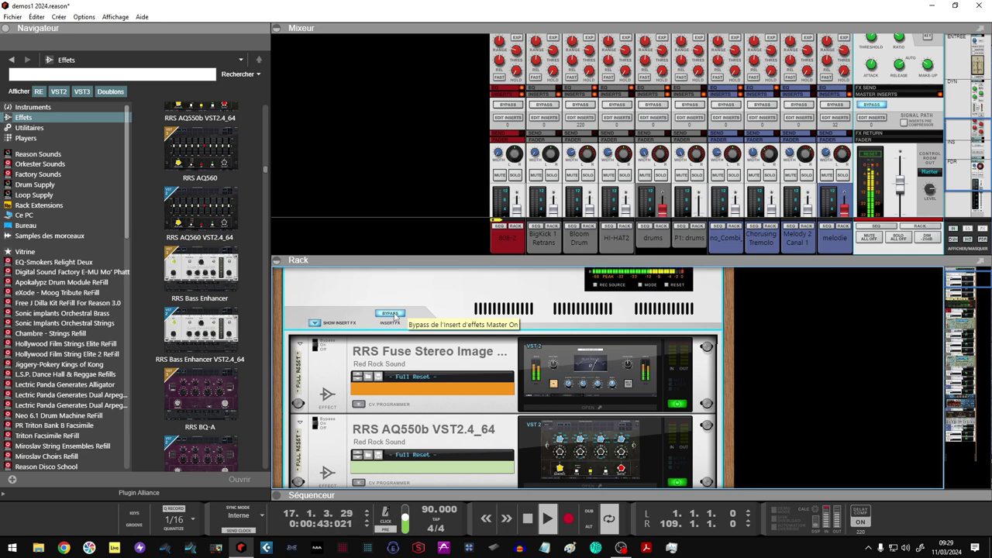
left_click(390, 314)
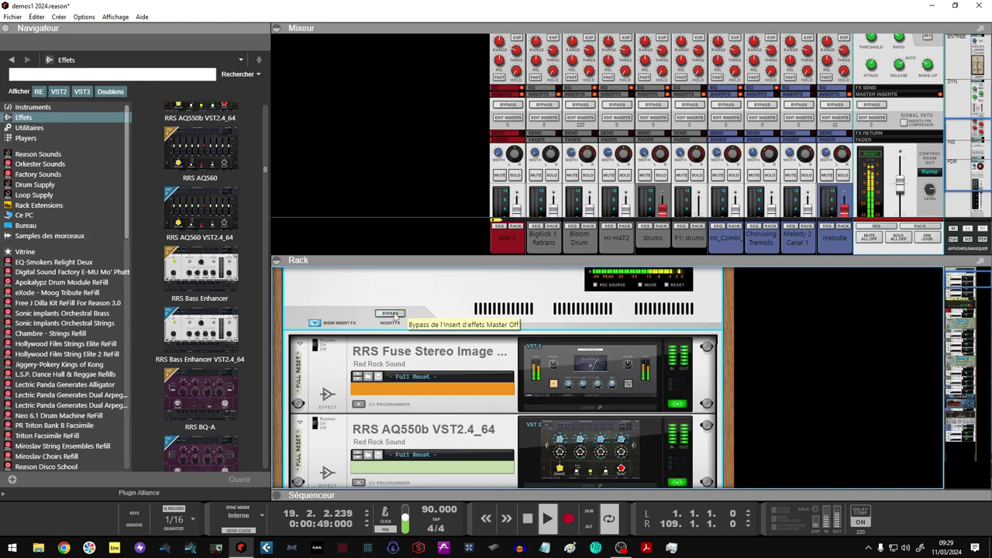
scroll(394, 316, "down", 3)
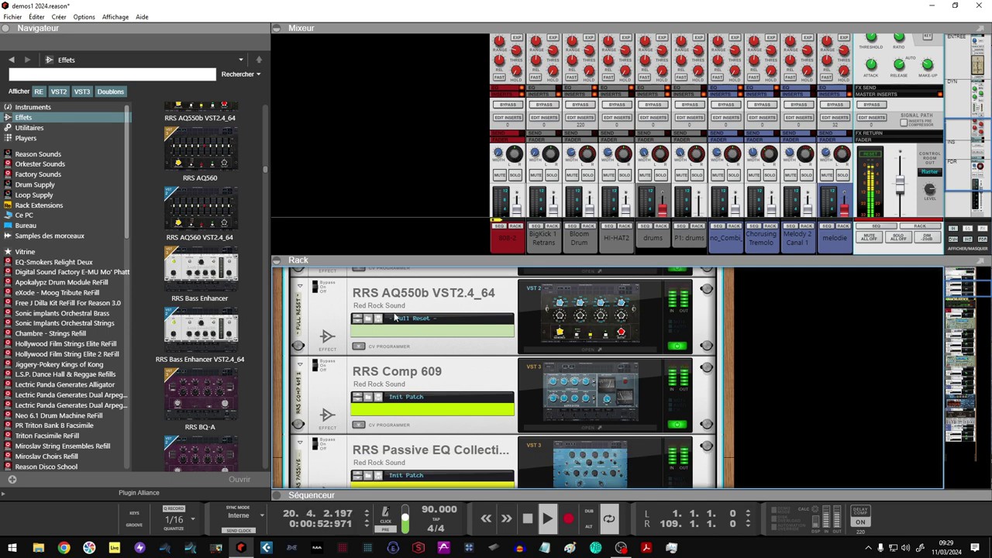
scroll(507, 326, "up", 2)
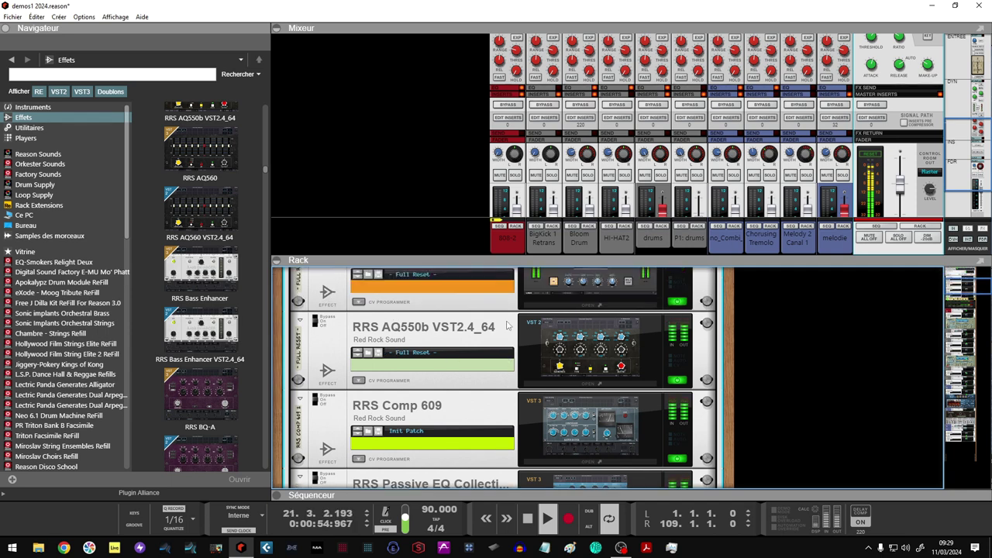
Open the master's RRS Fuse Stereo Image plug-in and set Shuffle to 190 Hz and Slope to 0.62
left_click(565, 324)
double_click(565, 319)
left_click_drag(431, 231, 545, 111)
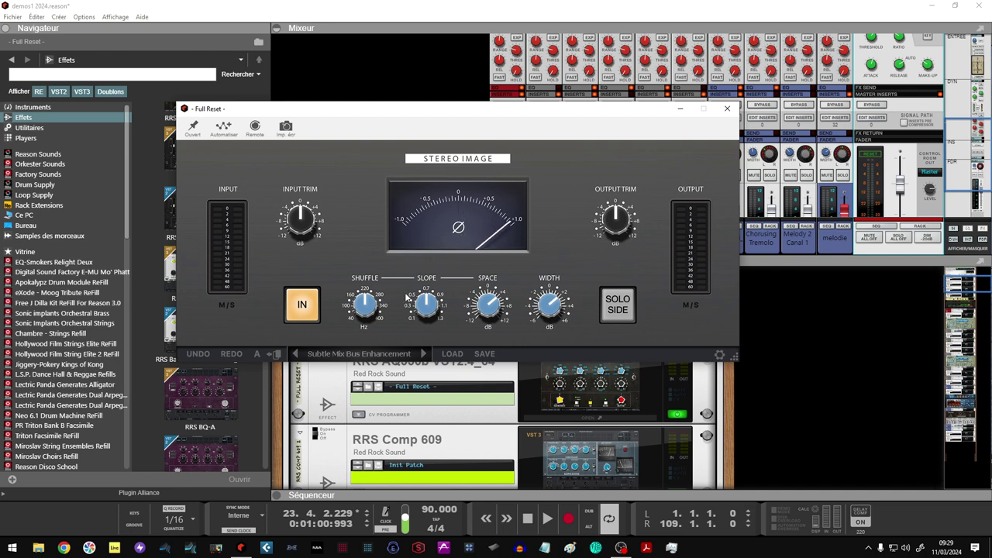
mouse_move(359, 305)
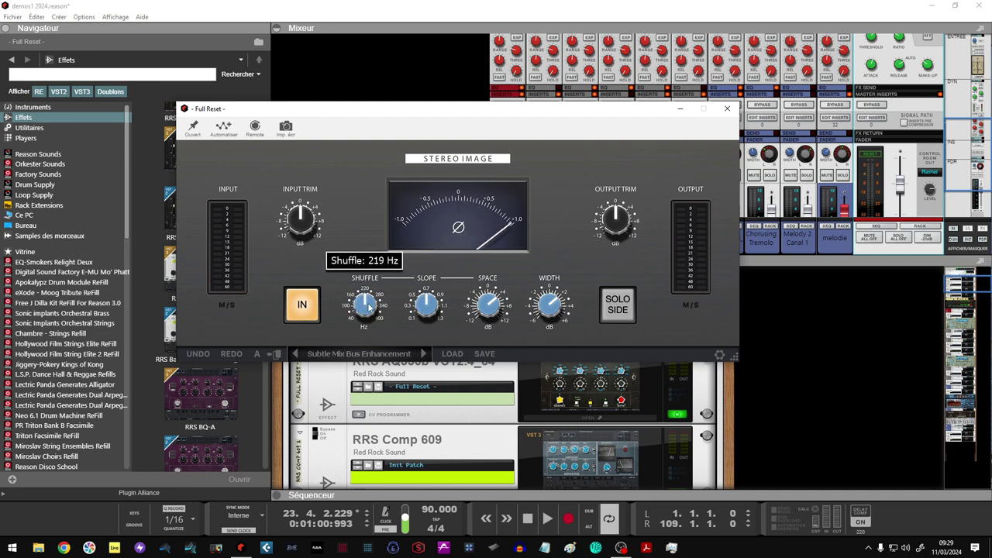
mouse_move(371, 311)
left_mouse_down()
mouse_move(365, 355)
mouse_move(365, 330)
left_mouse_up()
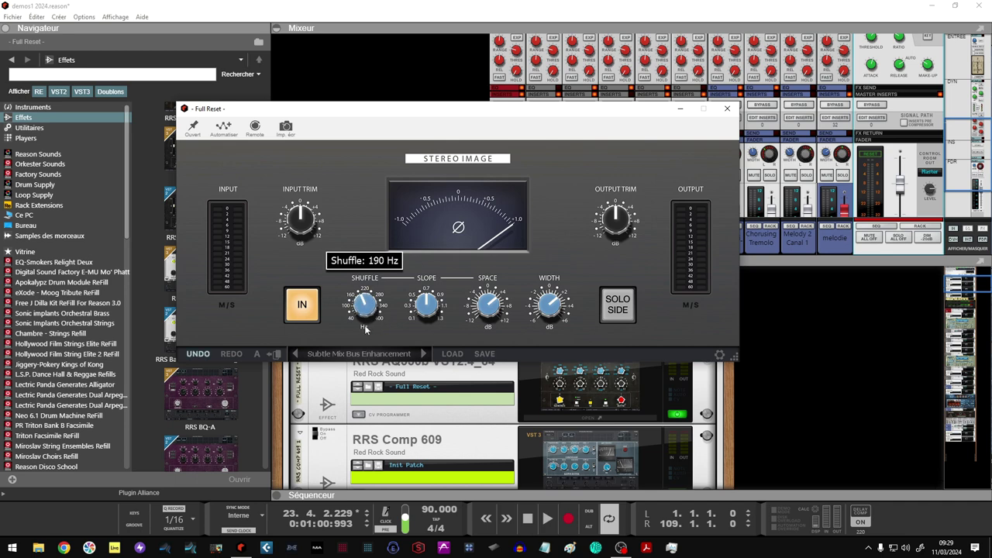
mouse_move(426, 305)
left_click_drag(426, 305, 423, 330)
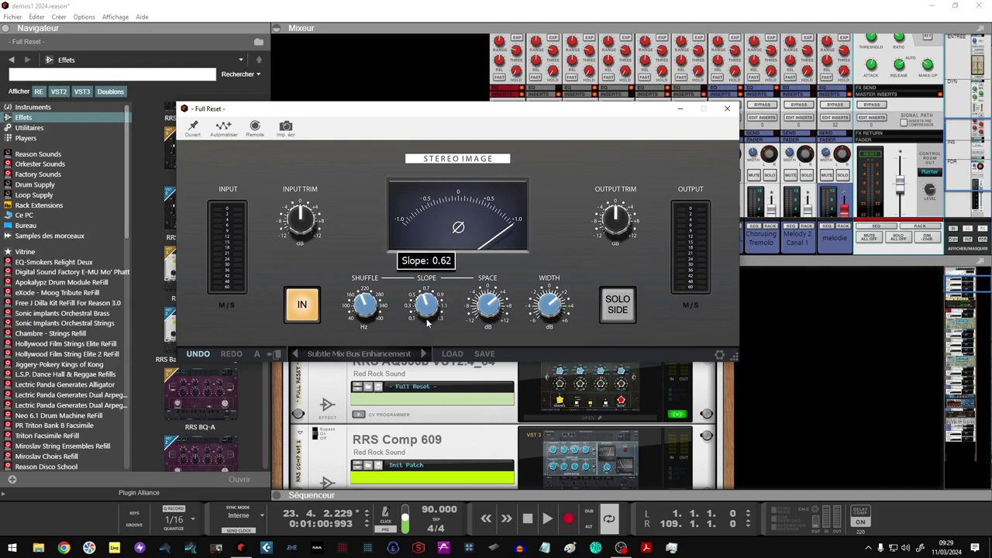
left_click_drag(484, 310, 485, 308)
mouse_move(549, 312)
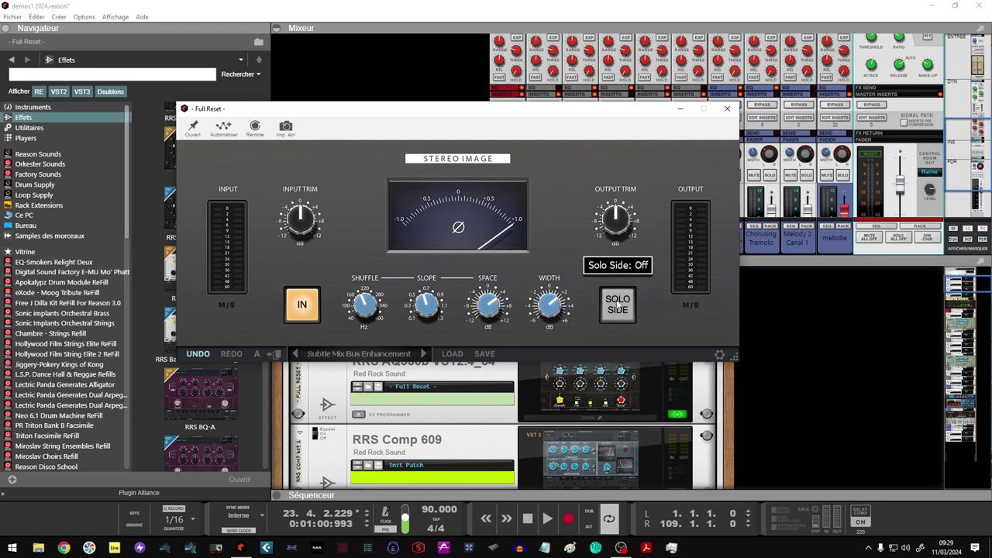
Play the mix and compare the Stereo Image sound with Solo Side on and off, and with IN off and on
key("space")
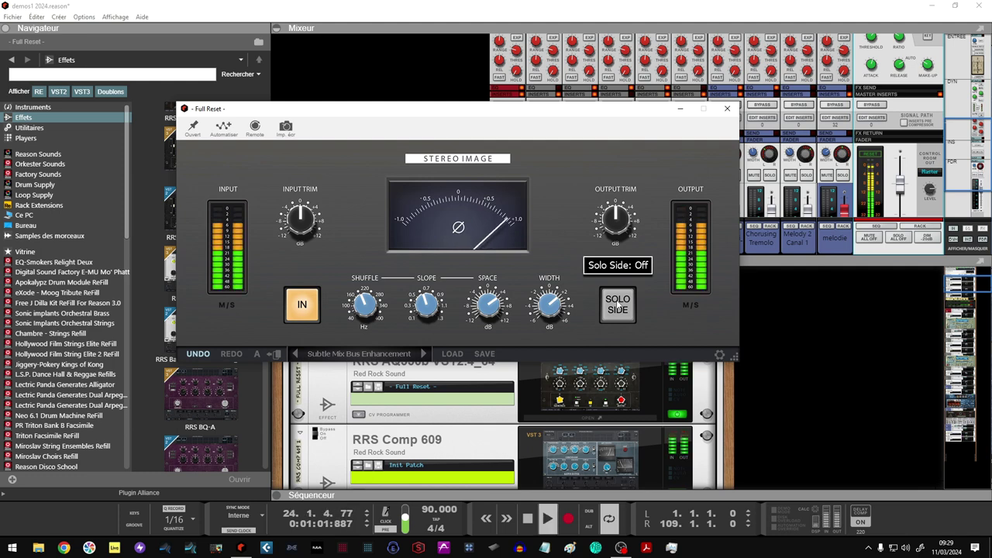
left_click(618, 307)
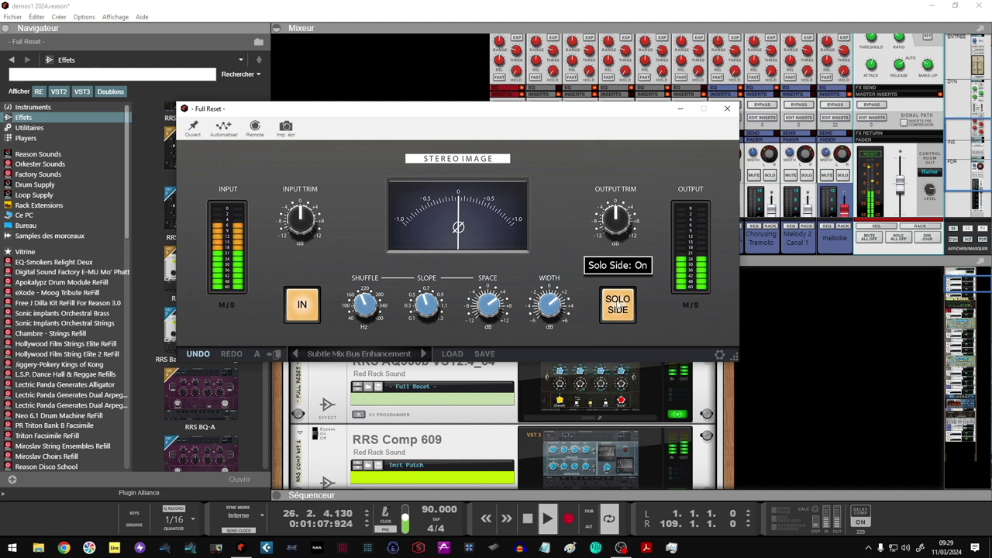
left_click(619, 307)
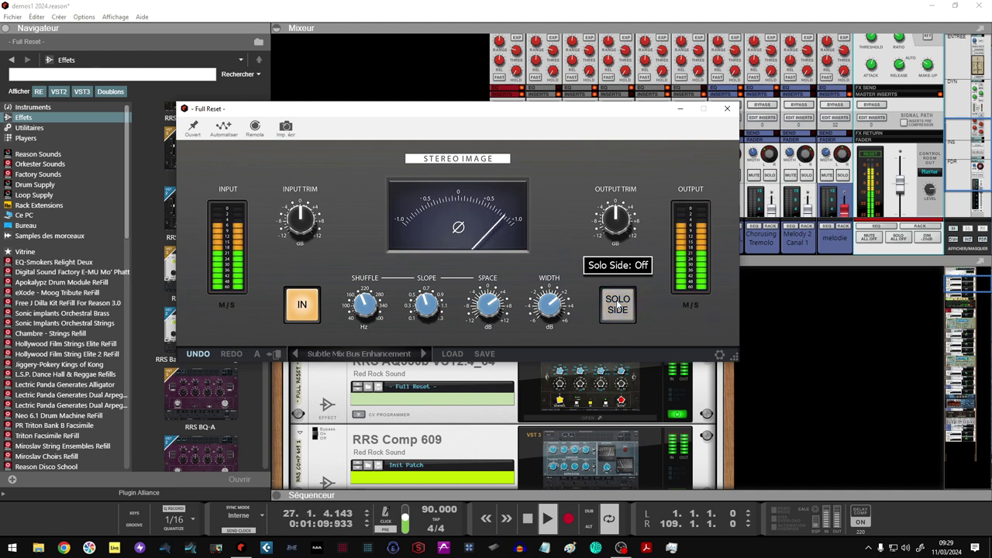
left_click(302, 306)
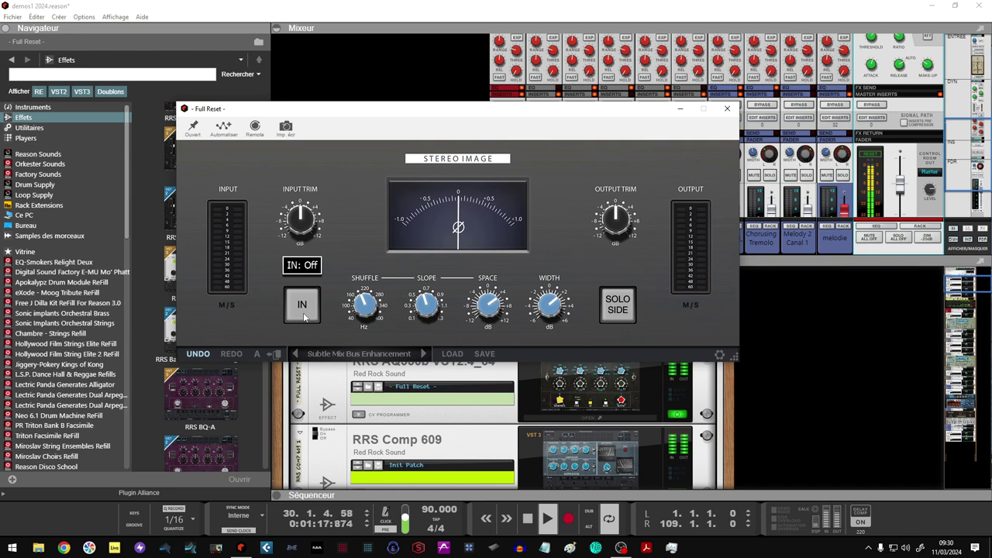
left_click(304, 315)
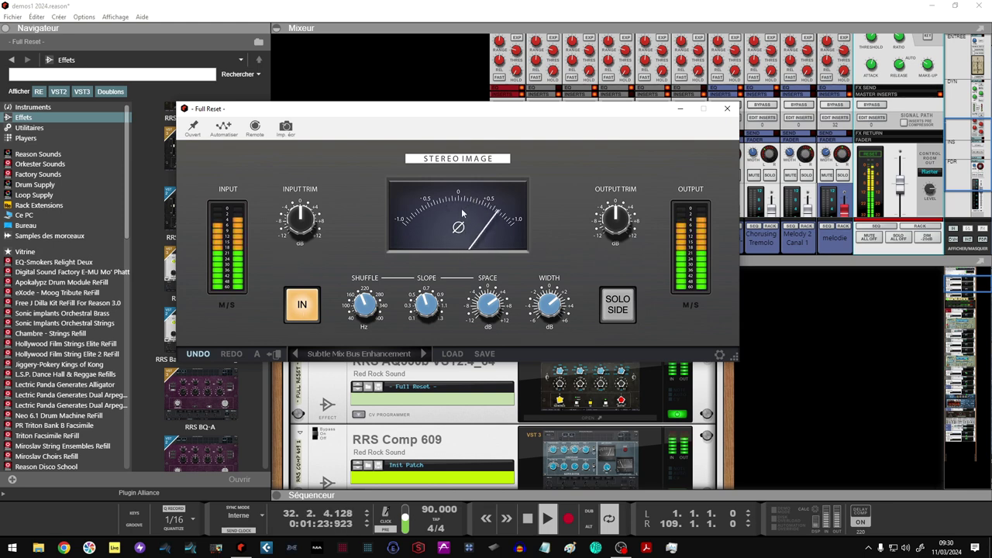
Pause and resume playback of the mix, and close the Stereo Image plug-in window
key("space")
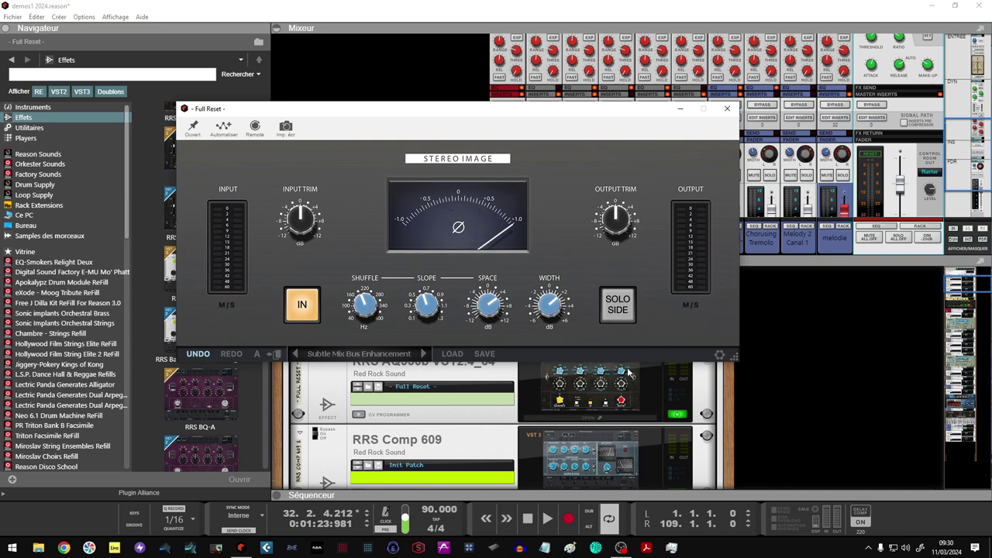
key("space")
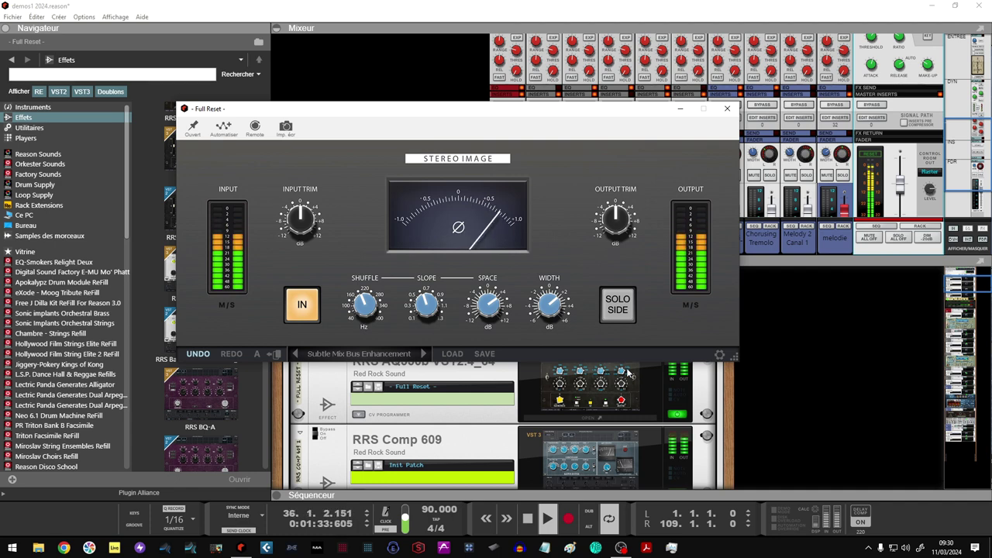
scroll(627, 375, "up", 1)
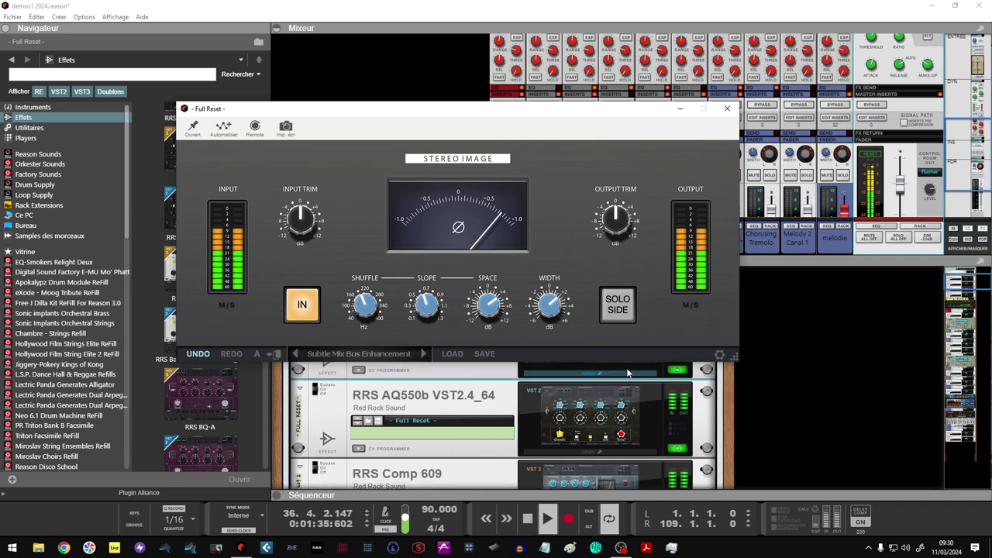
left_click(728, 108)
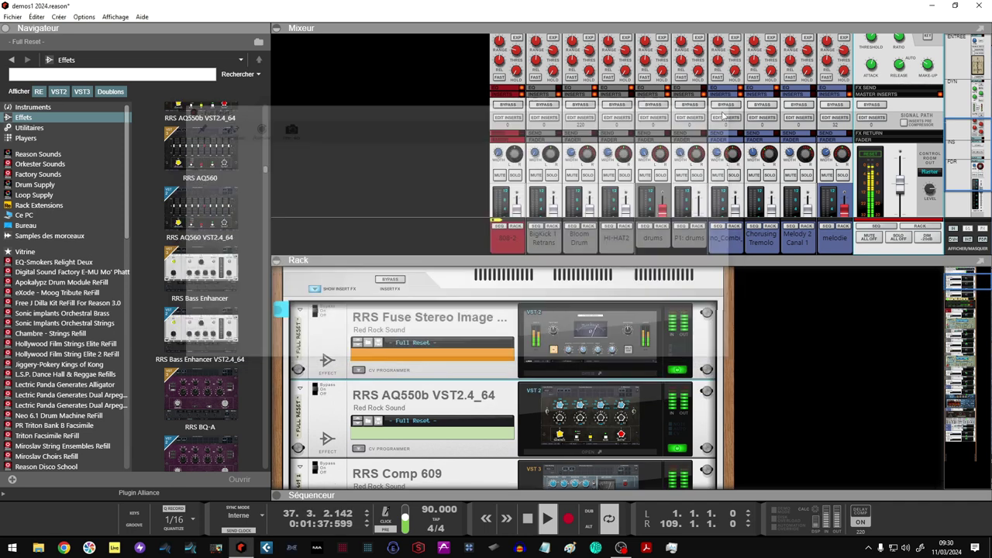
Open the RRS AQ550b equalizer in the master inserts and compare the mix with EQ IN off and on
scroll(579, 353, "down", 4)
scroll(579, 354, "up", 1)
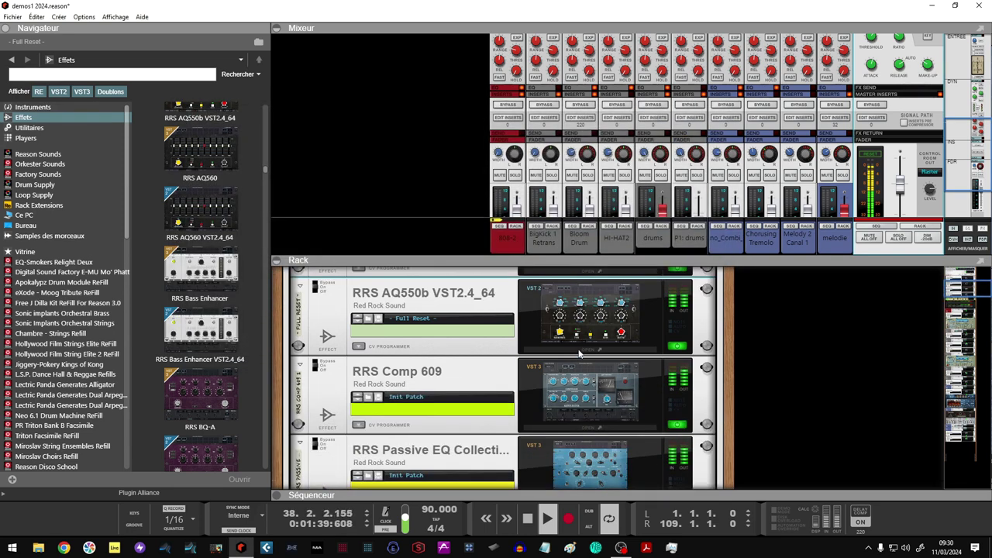
double_click(582, 321)
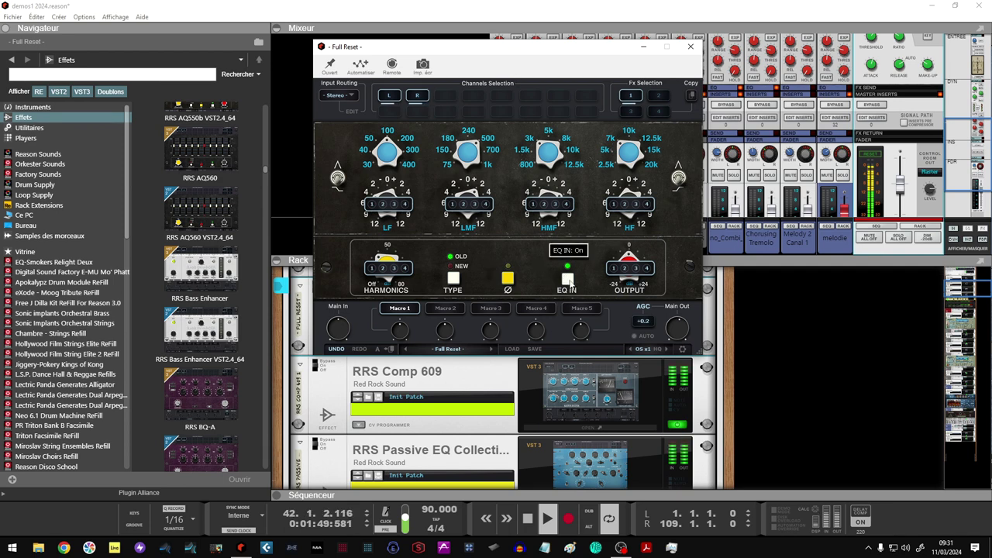
left_click(569, 280)
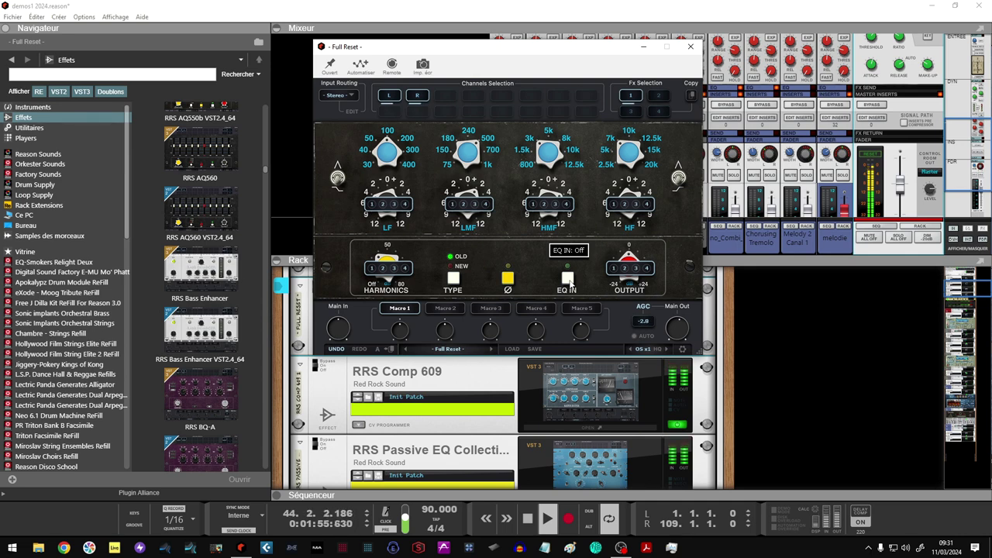
left_click(567, 281)
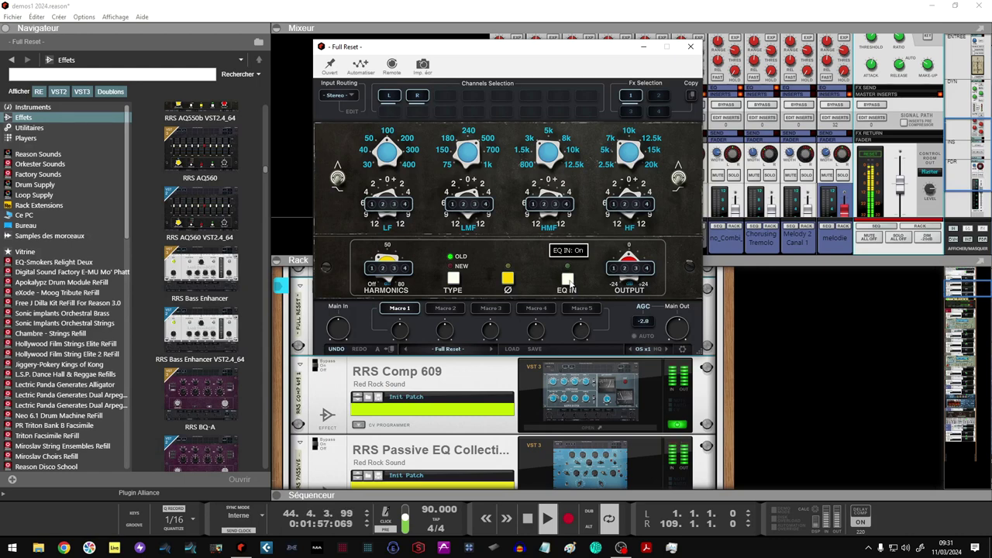
Compare the mix again with the AQ550b's EQ off and on, toggle AGC Auto on and off, and close the equalizer window
left_click(566, 281)
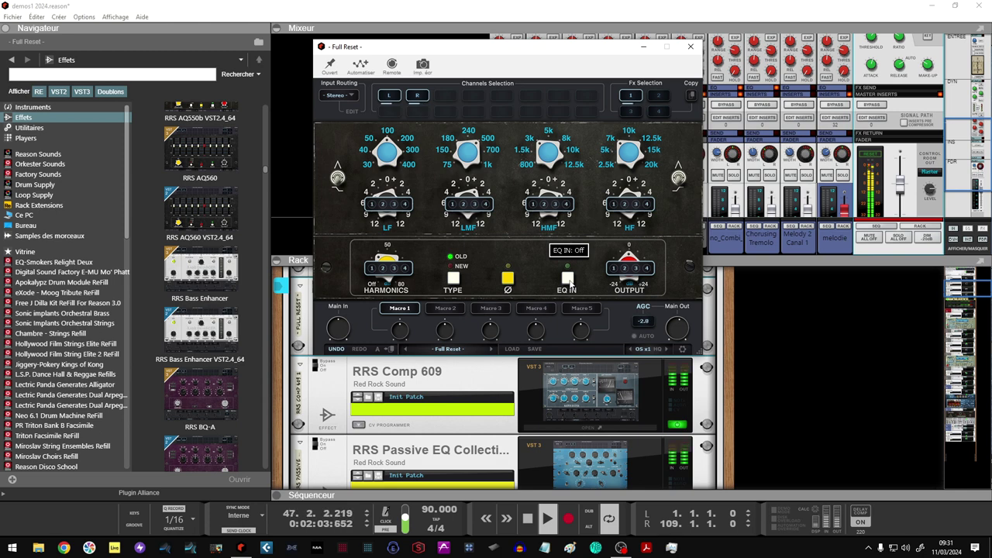
left_click(567, 280)
left_click(644, 335)
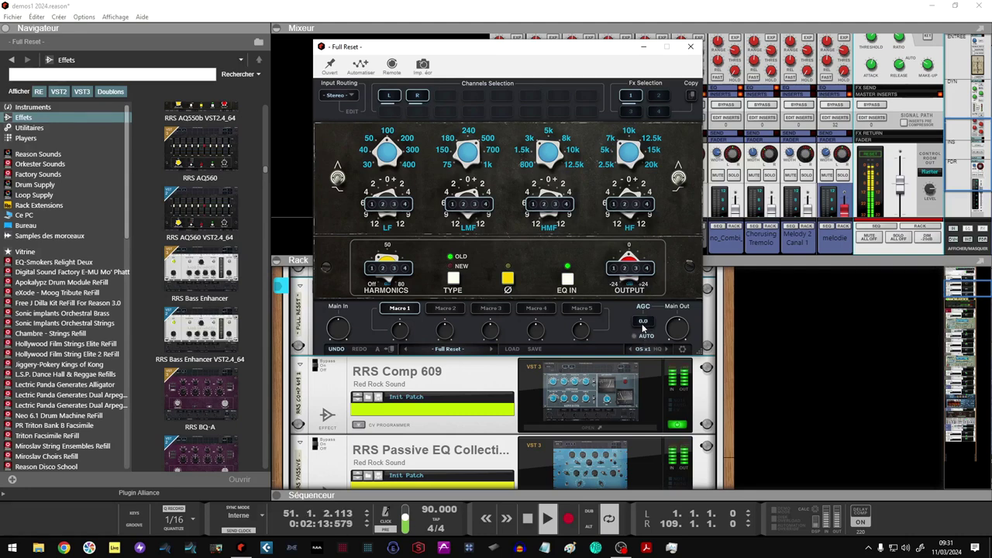
left_click(645, 336)
left_click(691, 47)
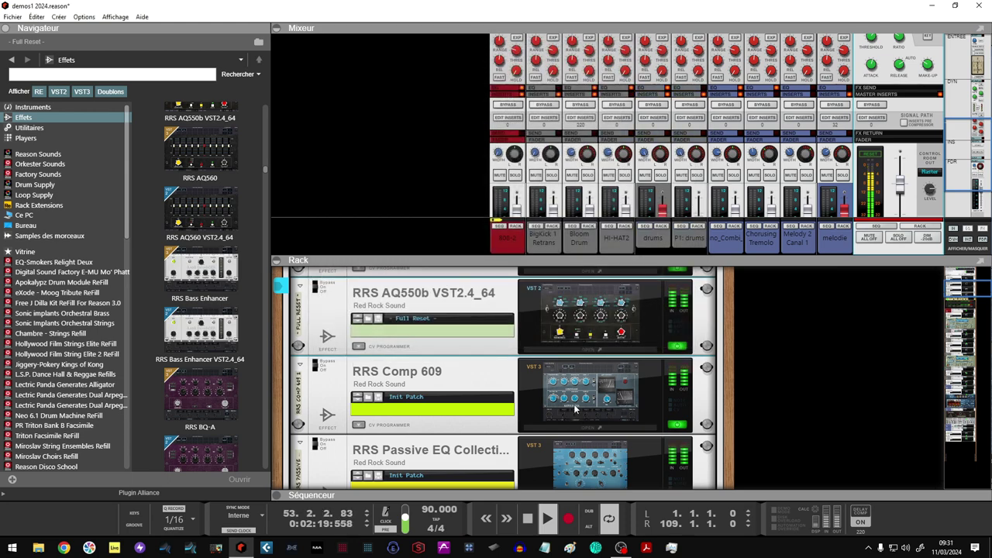
Open the master's RRS Comp 609, keep its window open beside the rack controls, and compare the mix with the compressor bypassed and on
left_click(575, 409)
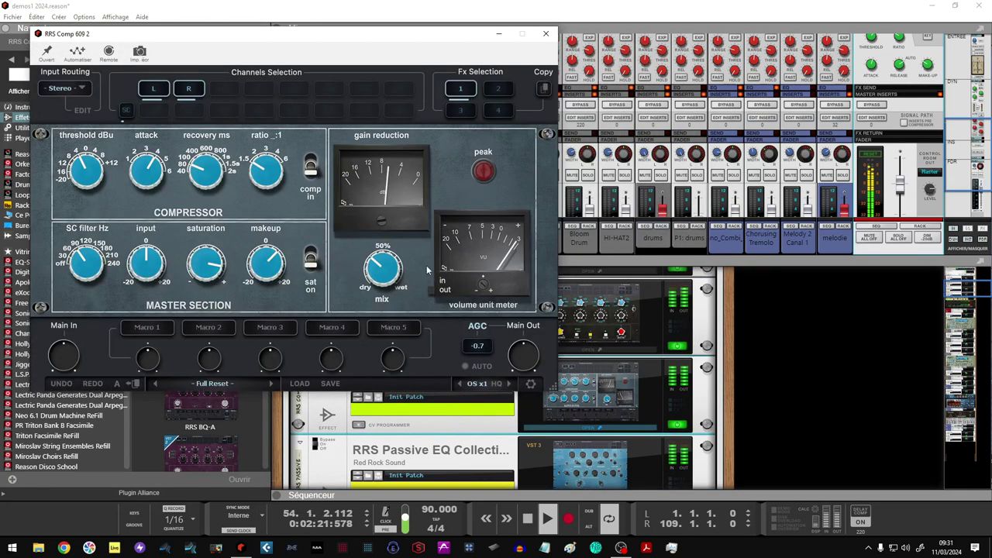
mouse_move(416, 284)
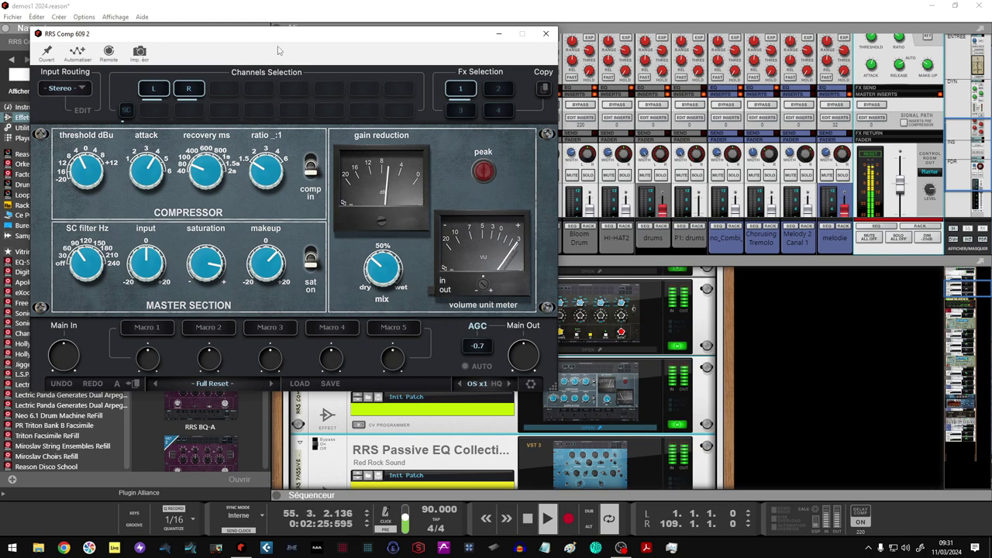
left_click_drag(293, 48, 643, 53)
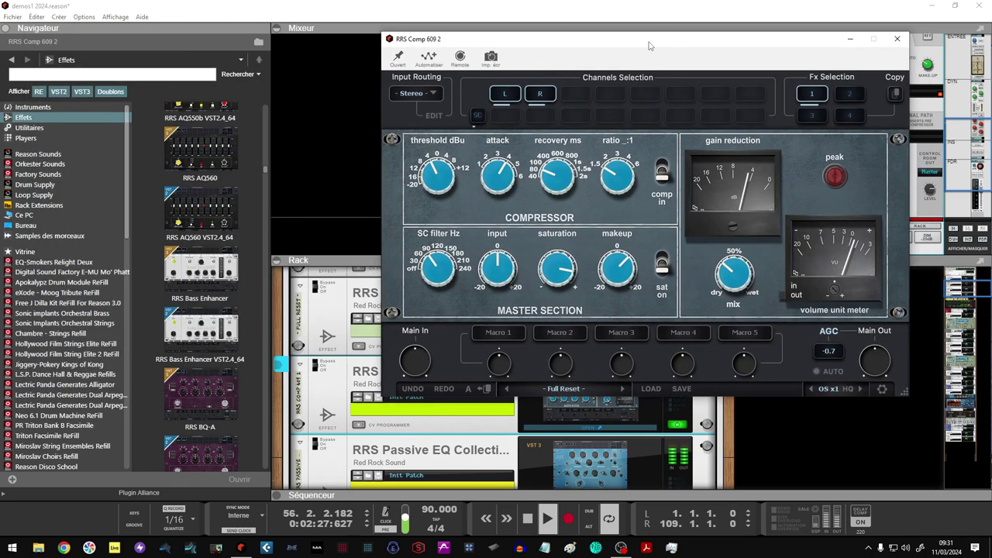
left_click(398, 56)
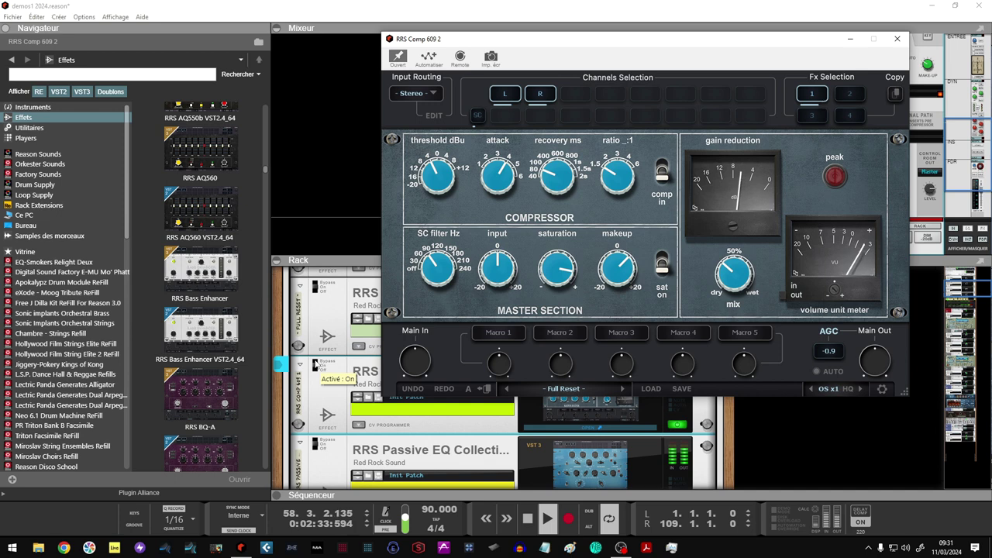
left_click(317, 371)
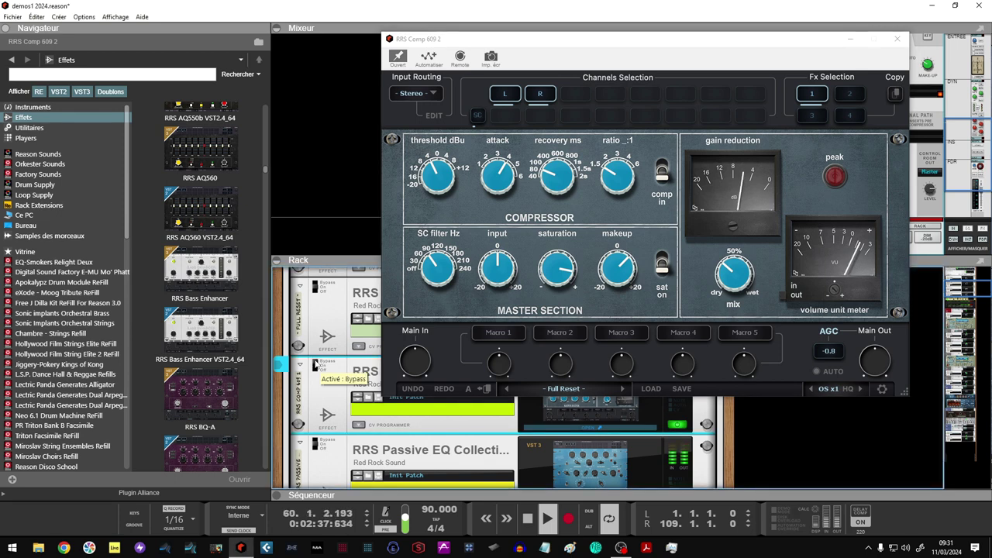
left_click(316, 367)
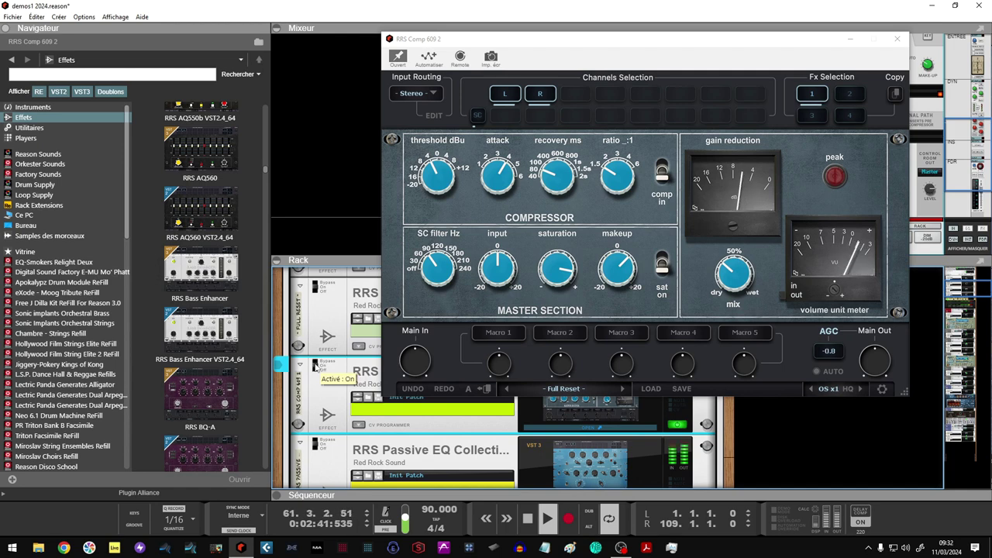
Pause playback and examine the Comp 609's compressor controls, SC filter and saturation
key("space")
mouse_move(605, 171)
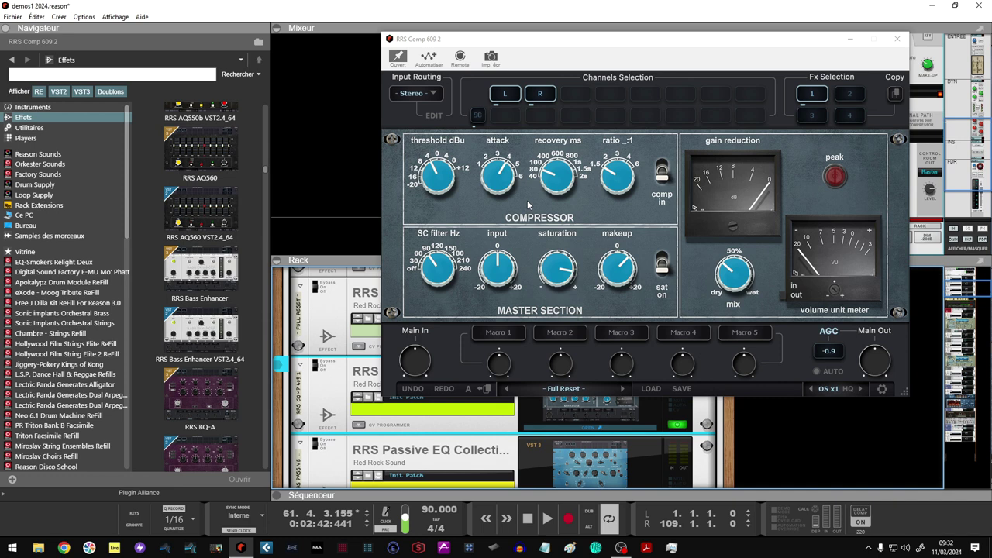
mouse_move(442, 182)
mouse_move(434, 248)
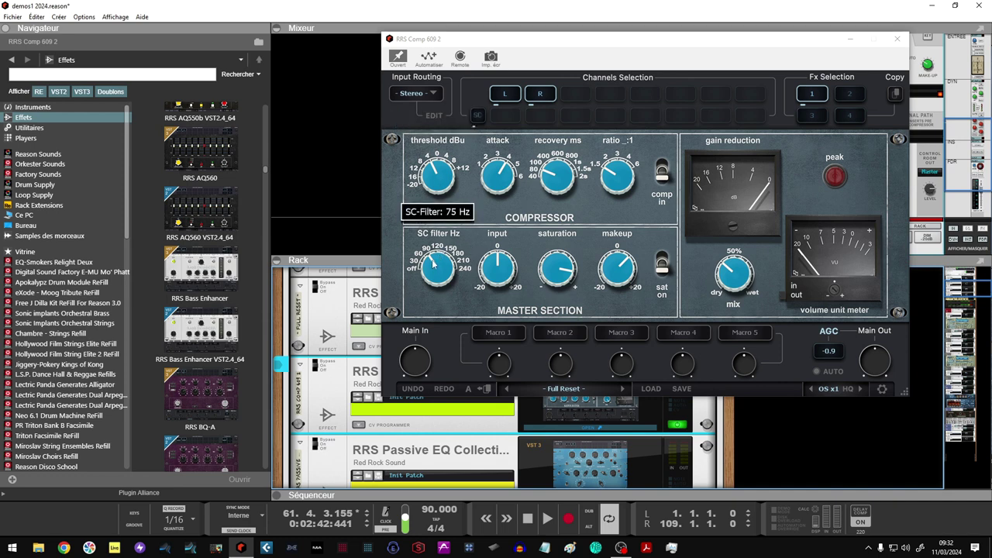
left_click(436, 265)
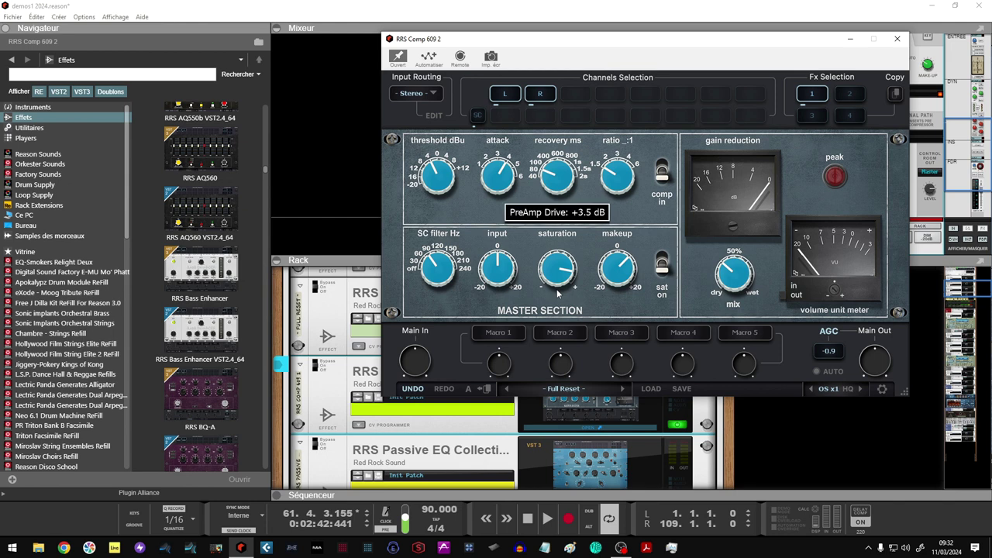
mouse_move(449, 248)
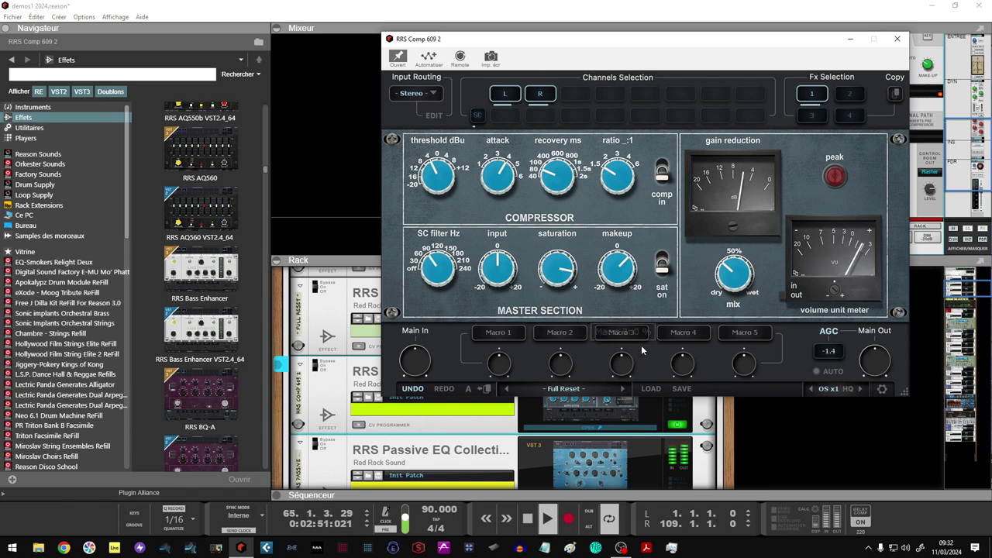
Open the RRS Passive EQ Collection, close the Comp 609 window, and shrink, reposition and pin the EQ window so the rack's bypass switches stay reachable
left_click(563, 461)
double_click(563, 460)
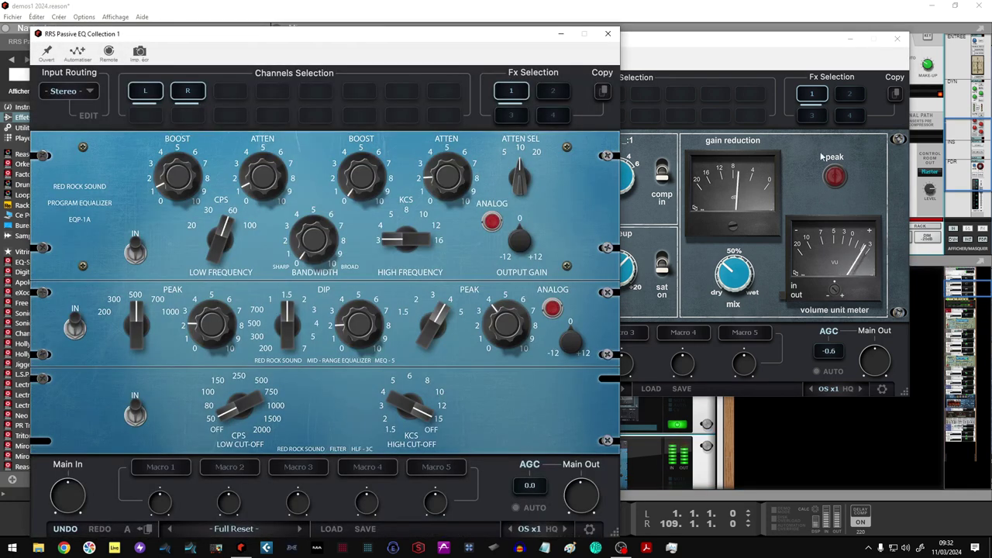
left_click(898, 38)
left_click_drag(537, 34, 836, 0)
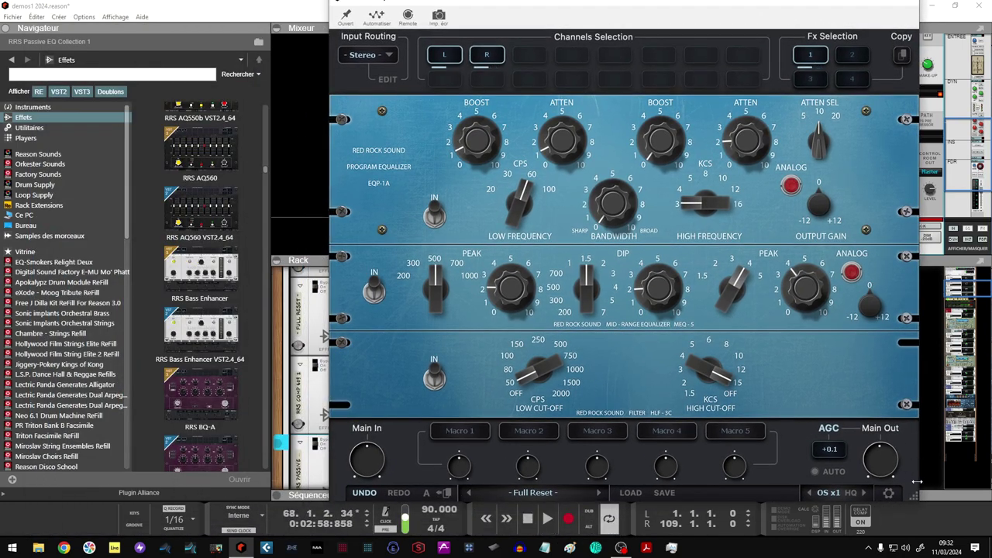
left_click_drag(915, 497, 866, 457)
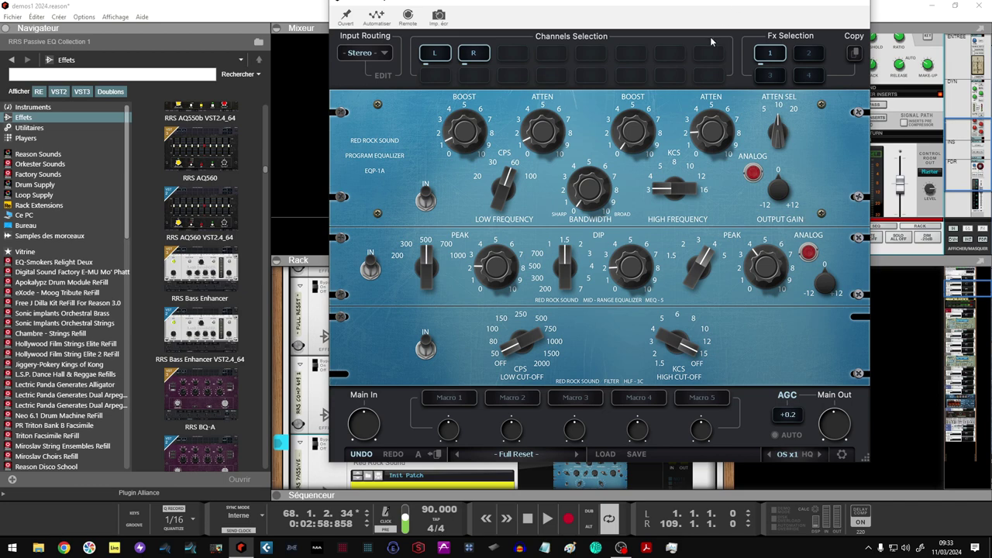
left_click_drag(704, 6, 774, 30)
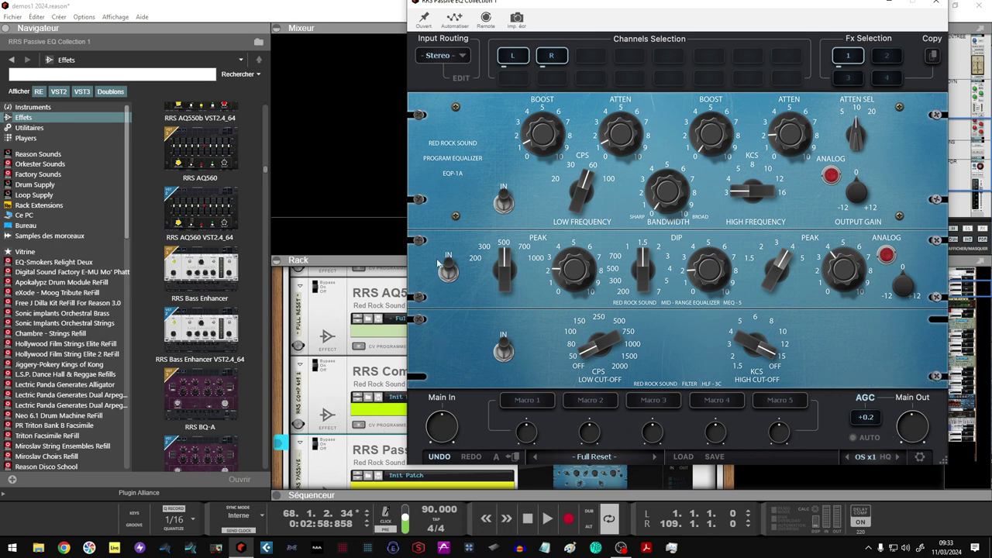
left_click(424, 18)
Play the mix and compare it with the Passive EQ Collection bypassed and on
key("space")
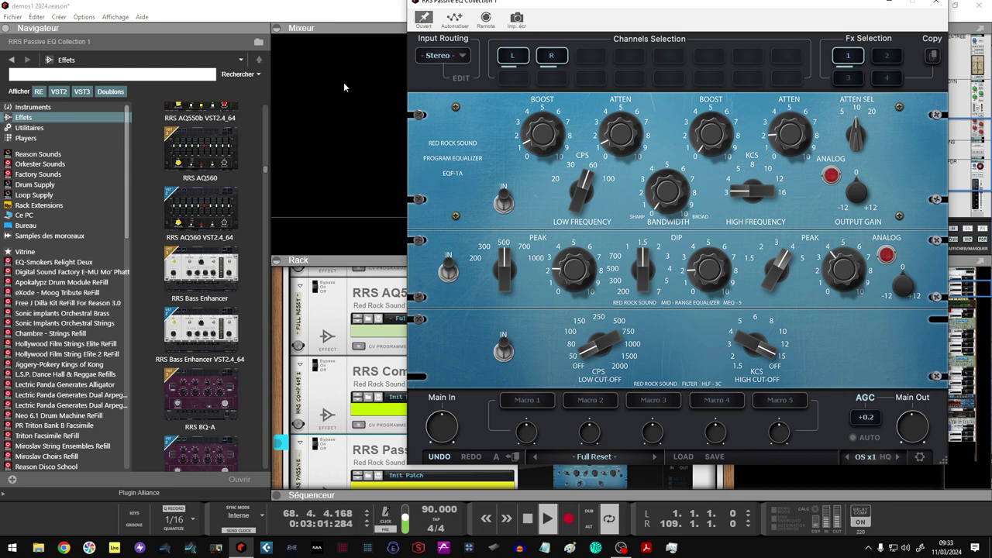
left_click(320, 442)
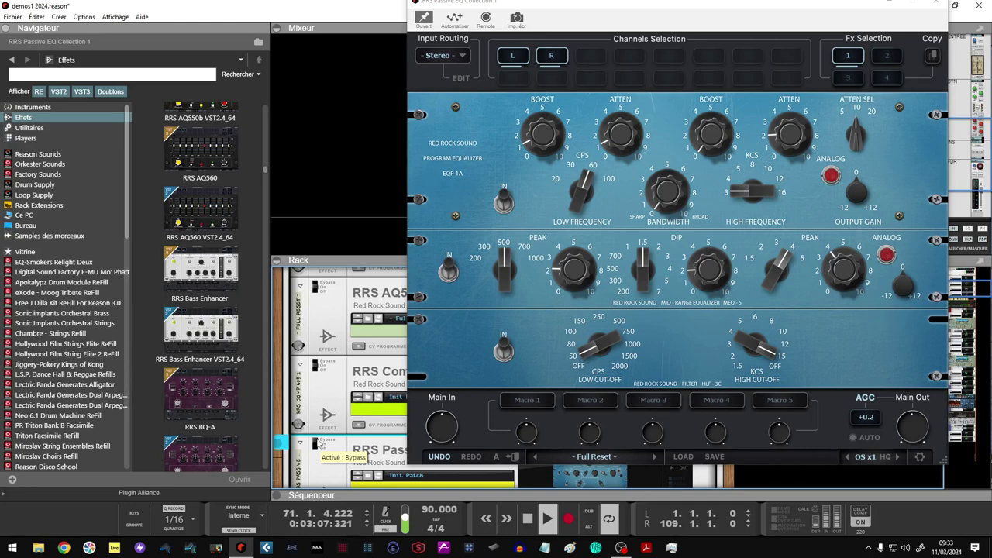
left_click(315, 445)
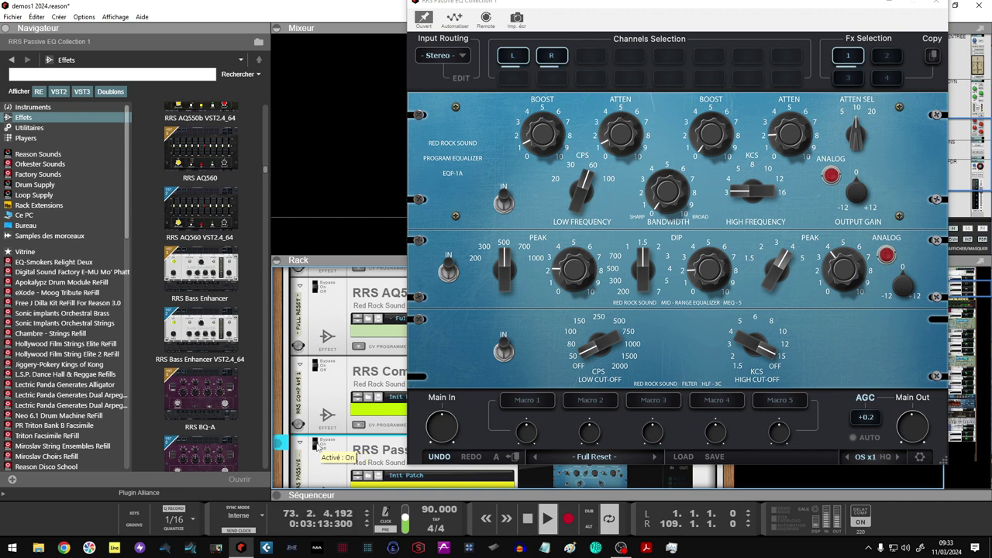
left_click(318, 446)
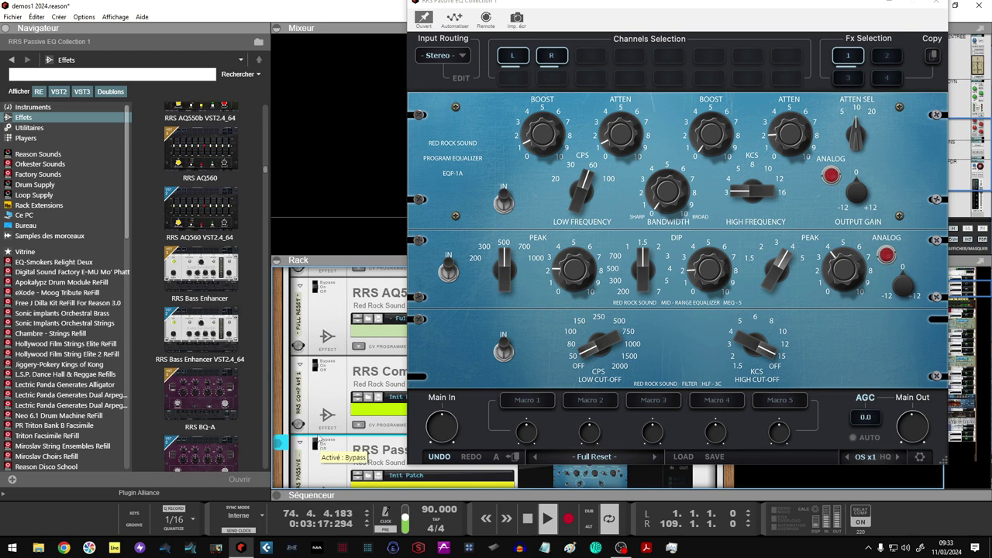
left_click(319, 448)
left_click(319, 447)
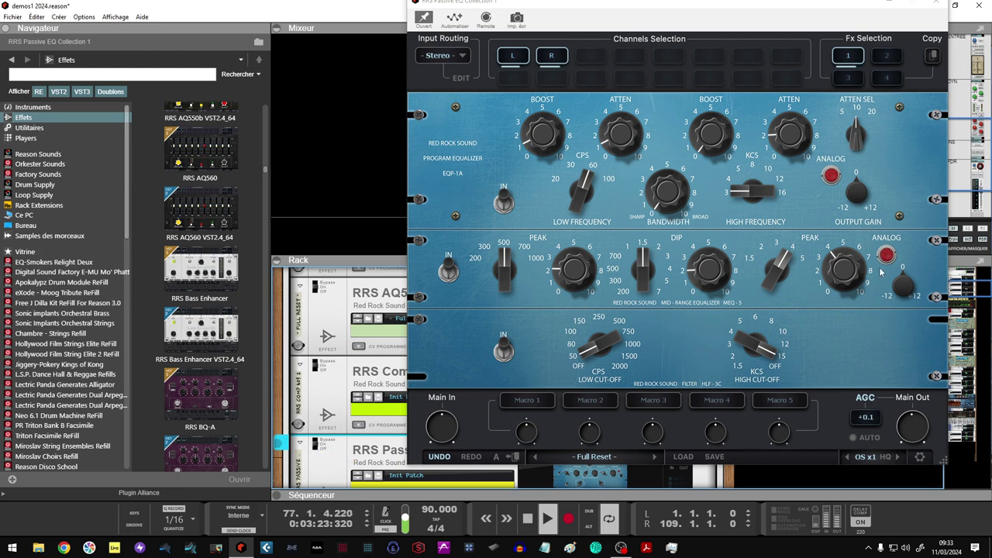
Try the Analog switches of the Passive EQ's mid-range and program equalizers during playback, and close the plug-in window
left_click_drag(892, 262, 892, 202)
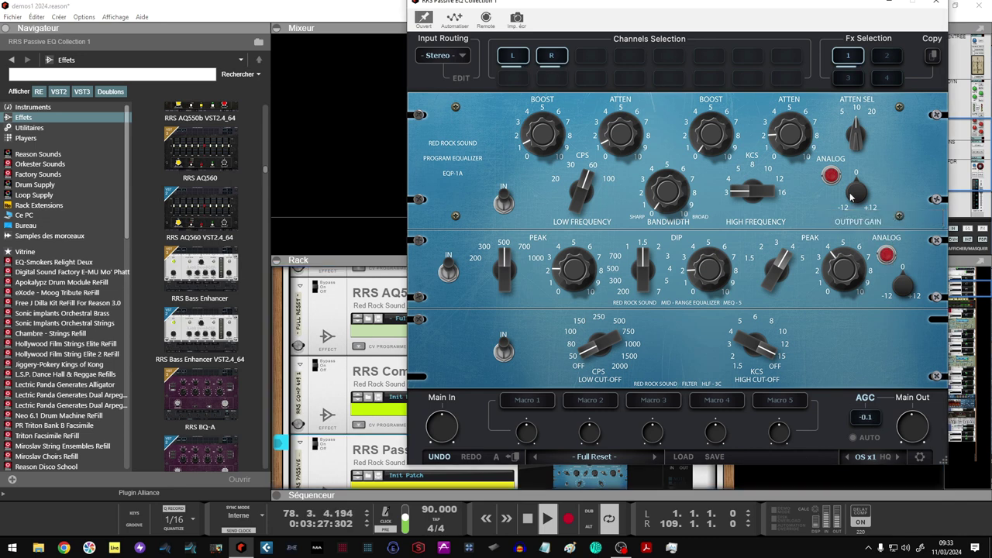
left_click_drag(832, 177, 833, 80)
left_click_drag(837, 175, 833, 166)
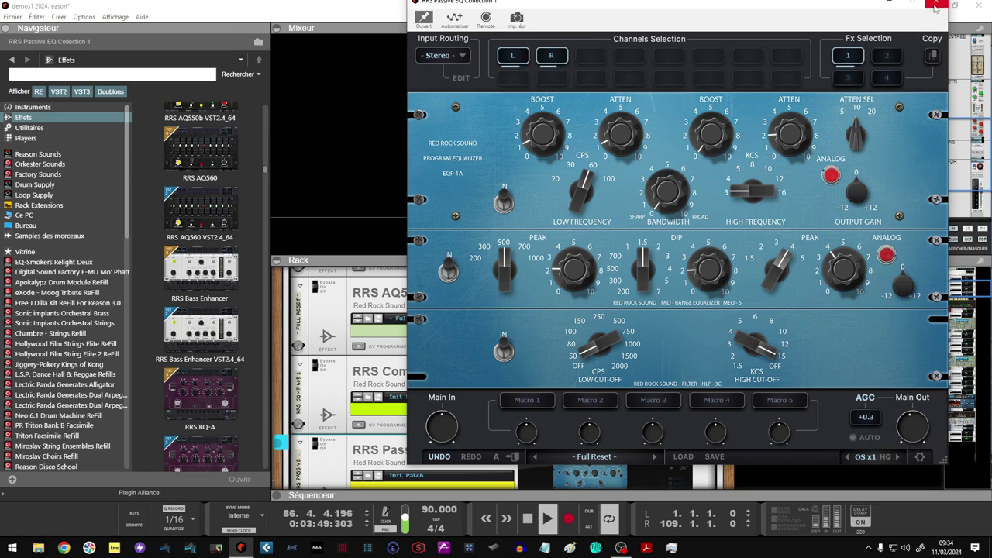
left_click(936, 7)
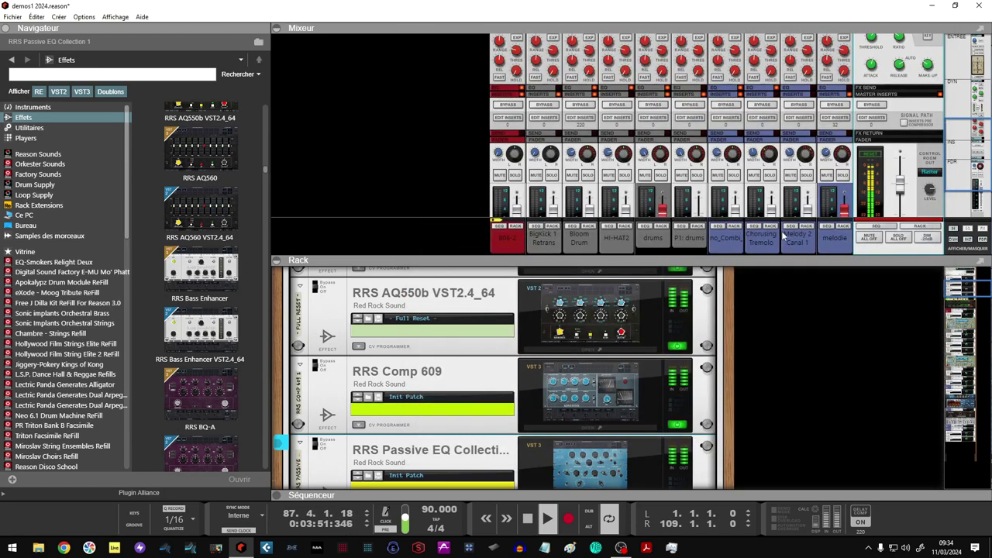
Go to the 808-2 mix channel with the RRS Bass Enhancer in the rack and solo it
scroll(784, 234, "down", 2)
scroll(765, 312, "down", 4)
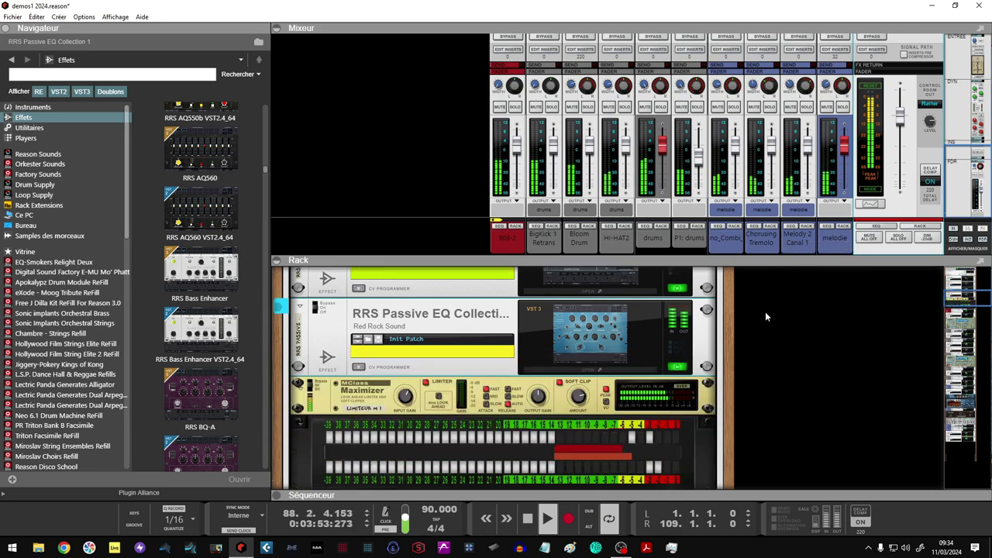
scroll(765, 312, "down", 5)
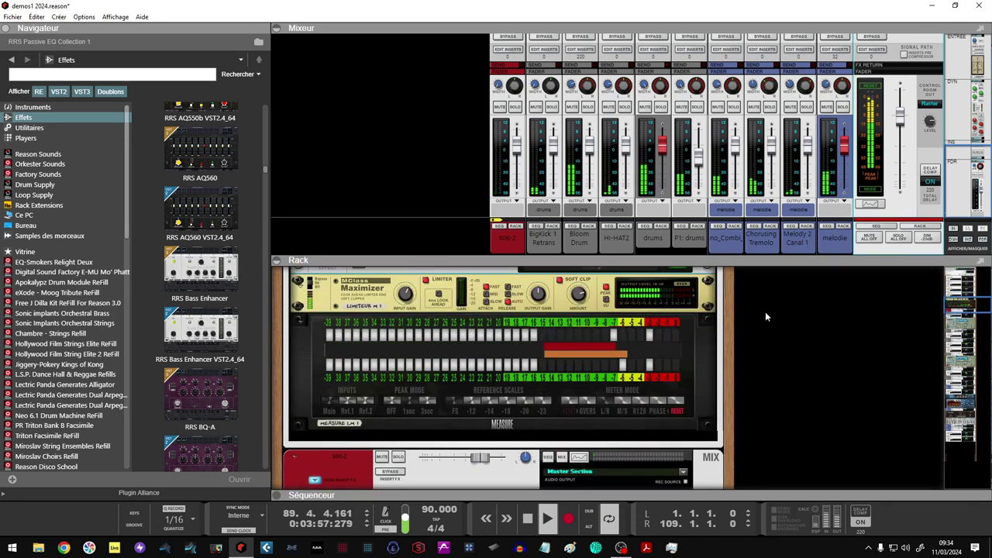
scroll(765, 312, "down", 4)
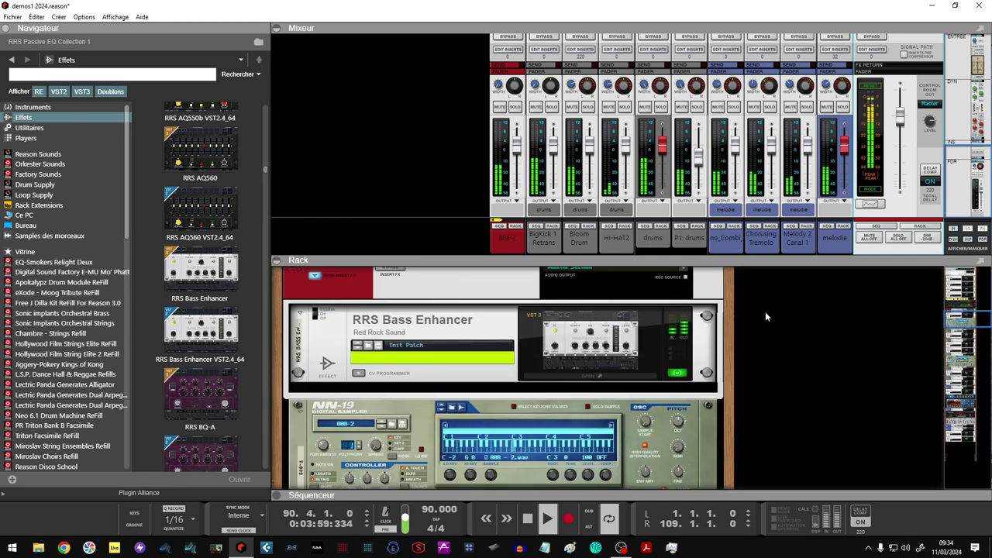
scroll(765, 312, "up", 1)
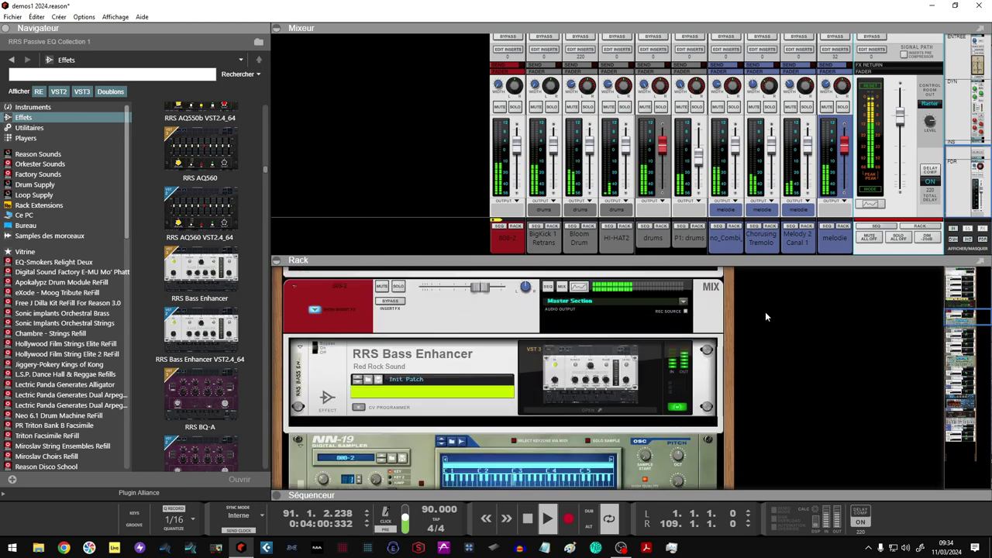
left_click(397, 287)
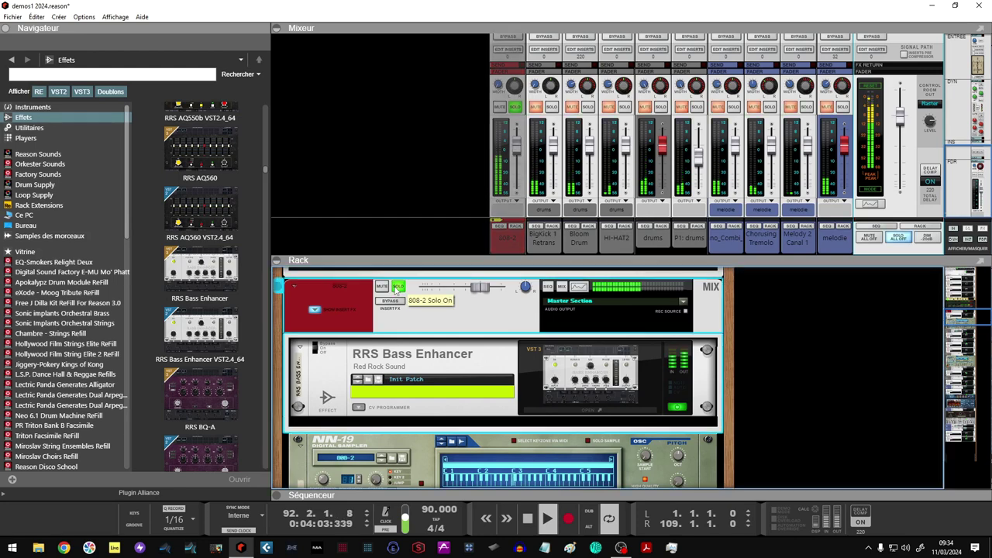
Show the sequencer, stop playback and set the loop locators from bar 9 to bar 33
left_click(280, 495)
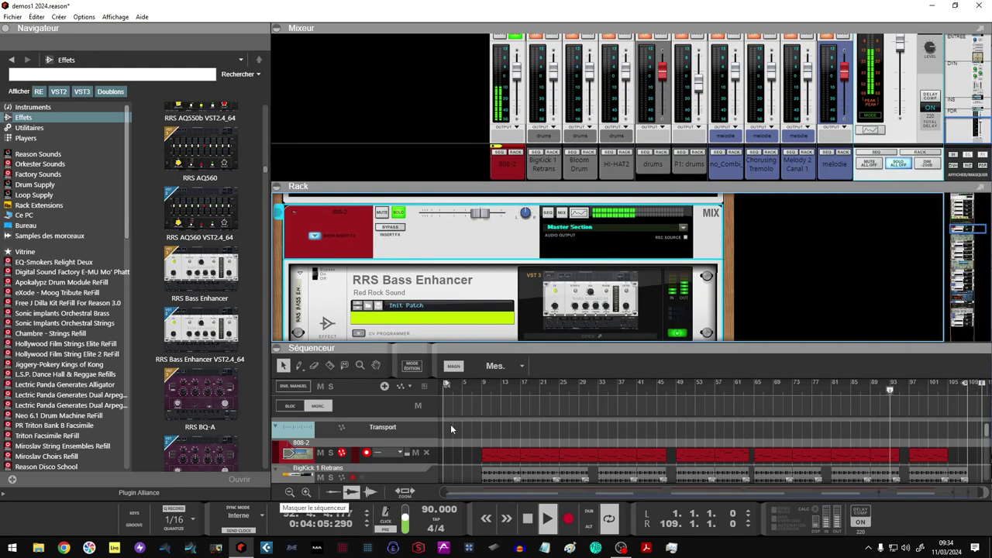
left_click_drag(448, 384, 487, 385)
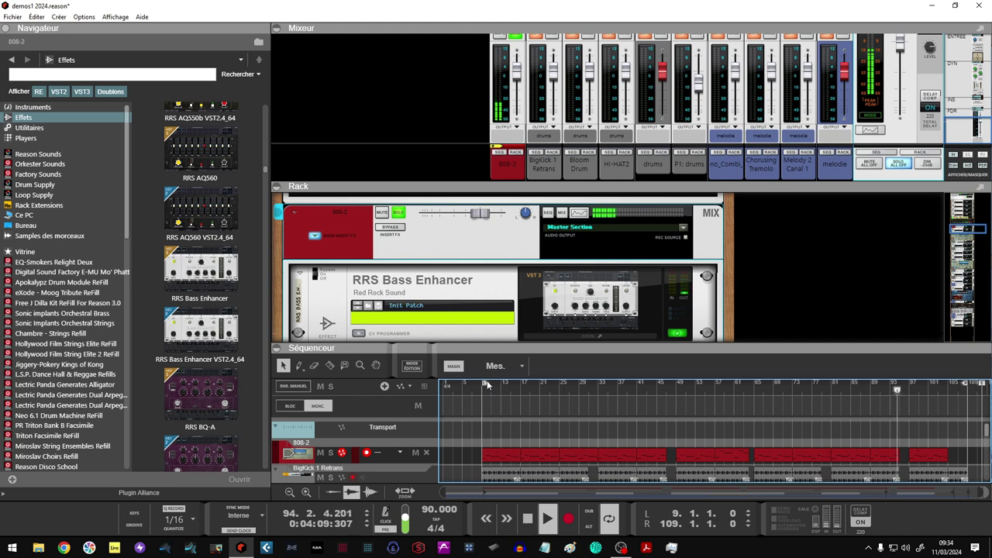
key("space")
left_click_drag(968, 385, 817, 385)
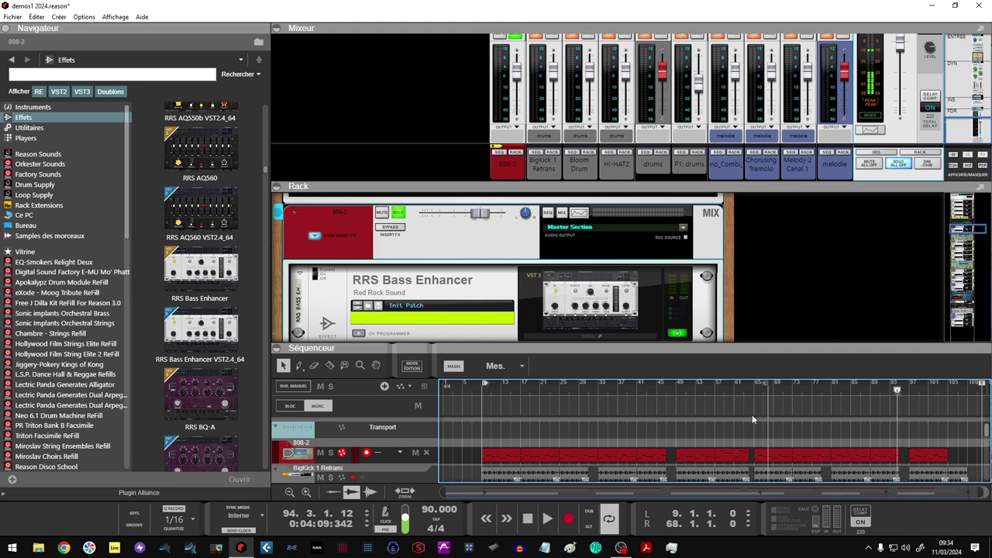
left_click_drag(590, 433, 598, 431)
Play the soloed 808-2, compare its insert effects bypassed and on, and keep the RRS Bass Enhancer window open
key("space")
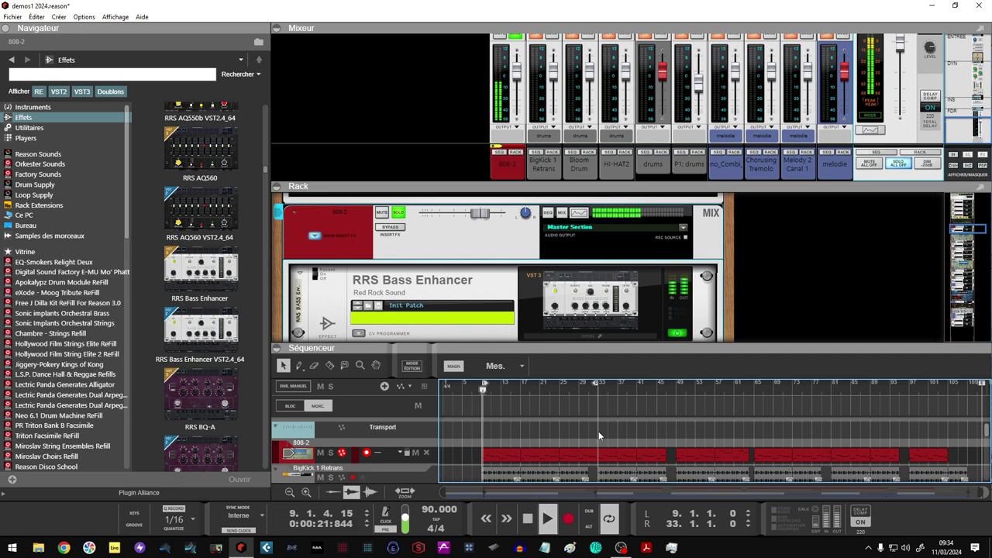
left_click(400, 230)
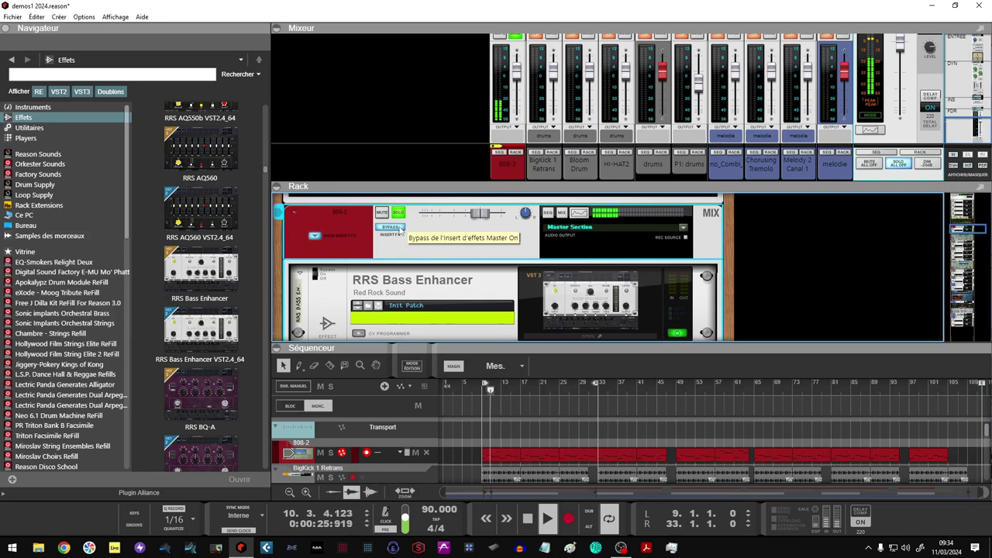
left_click(552, 301)
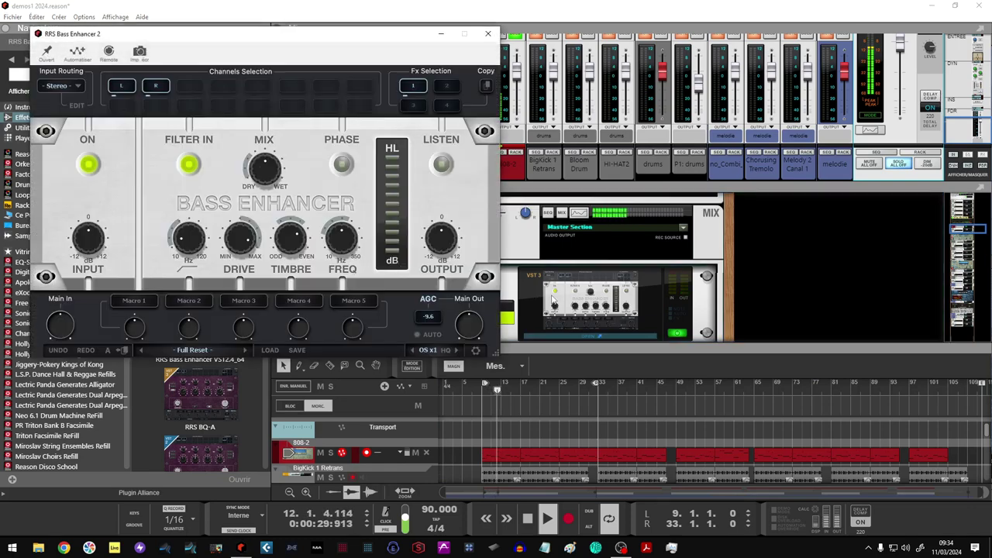
left_click_drag(370, 40, 833, 48)
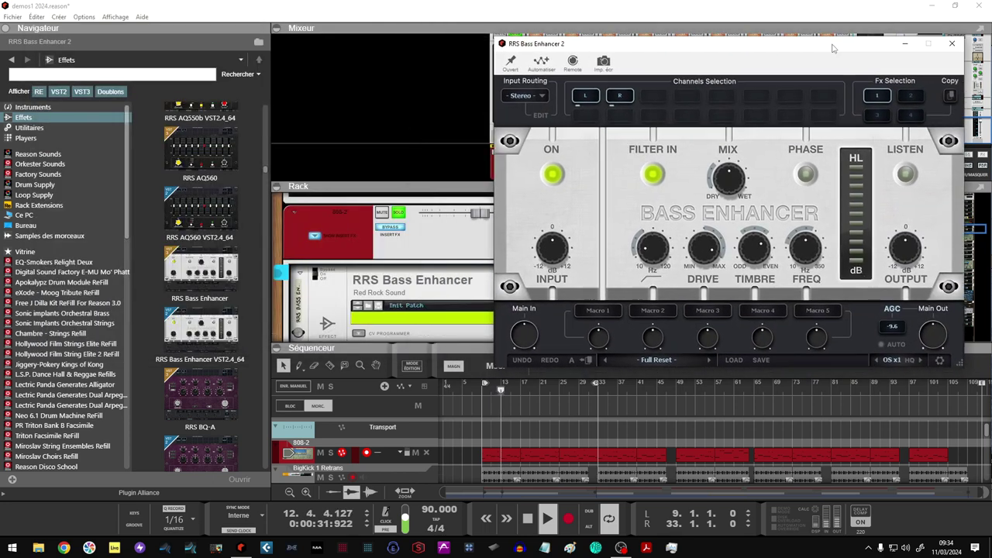
left_click(511, 62)
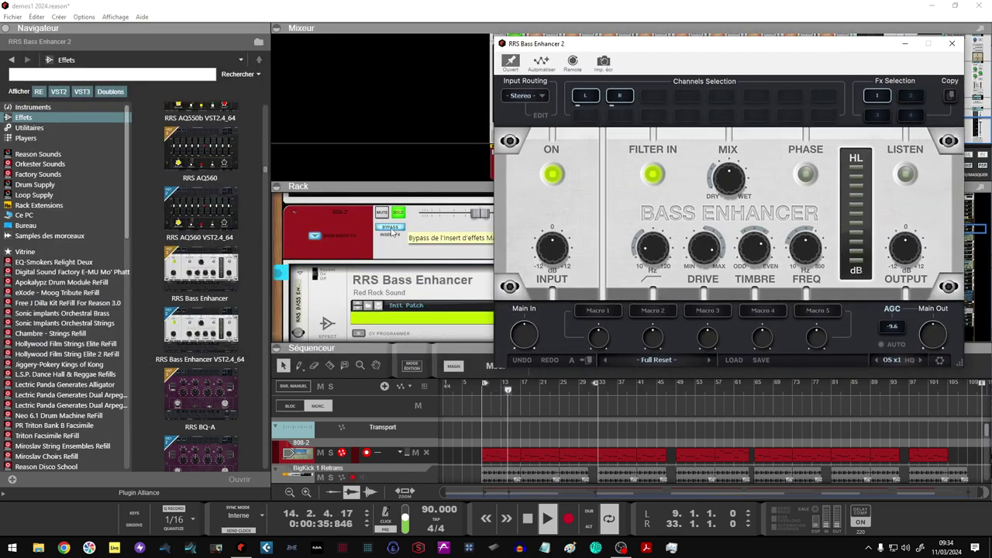
left_click(393, 230)
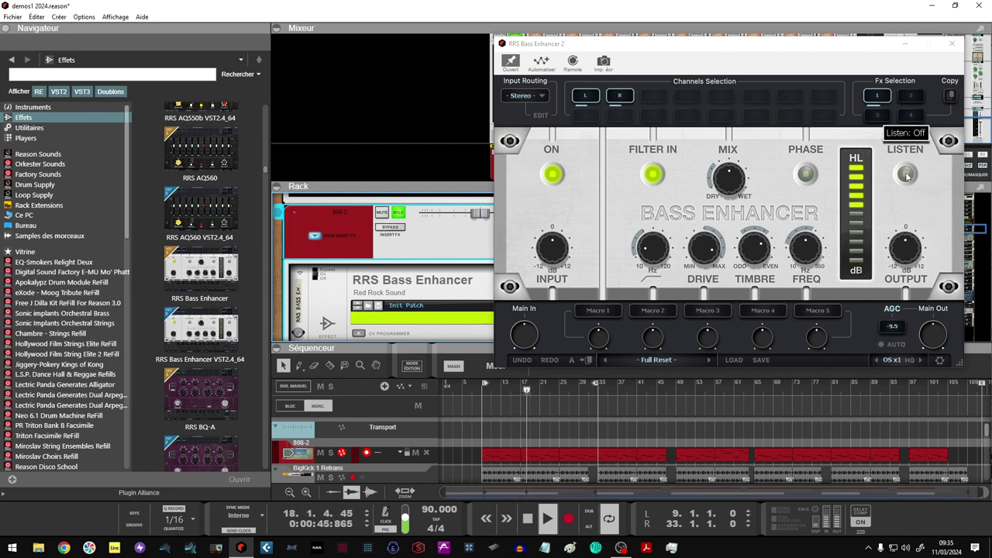
Audition the Bass Enhancer's Listen mode on the soloed 808-2 and take the channel out of solo
left_click(907, 175)
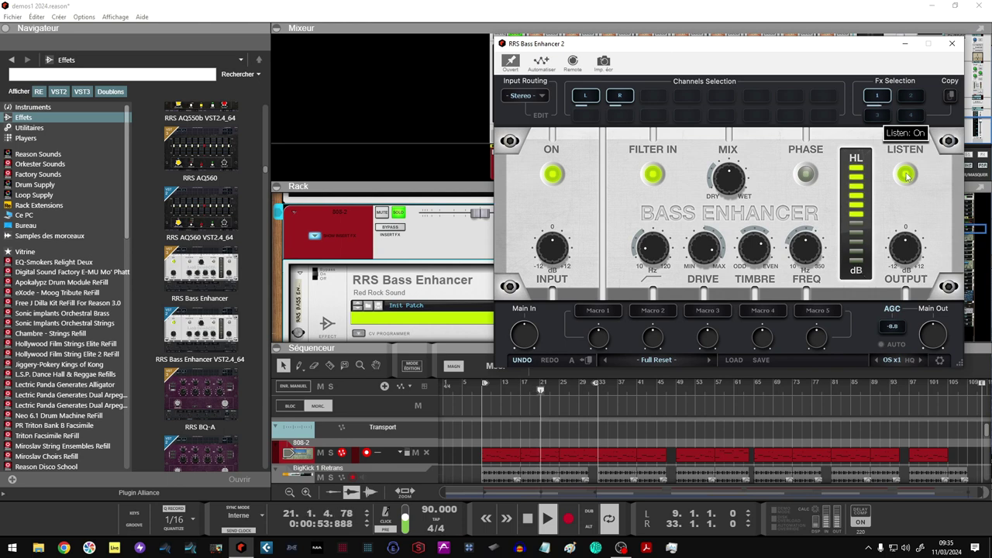
left_click(907, 176)
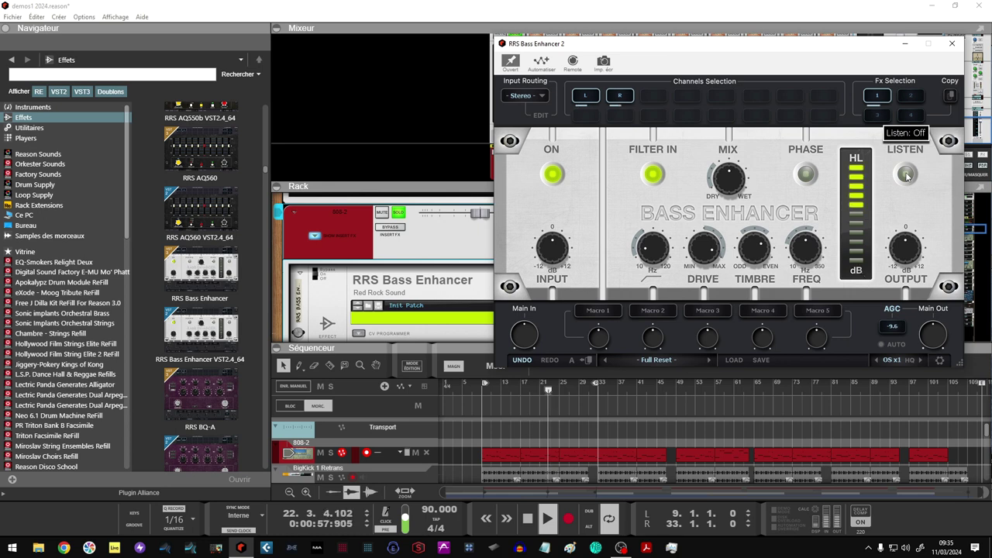
left_click(398, 213)
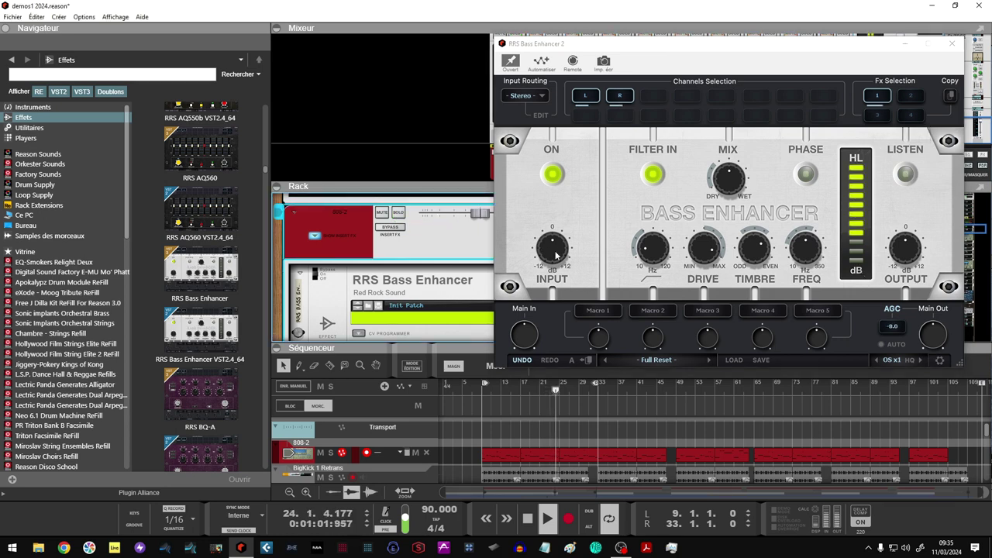
Review the Bass Enhancer's Mix, Output and Timbre controls and audition its Listen mode within the full mix
mouse_move(738, 183)
left_click_drag(738, 183, 739, 148)
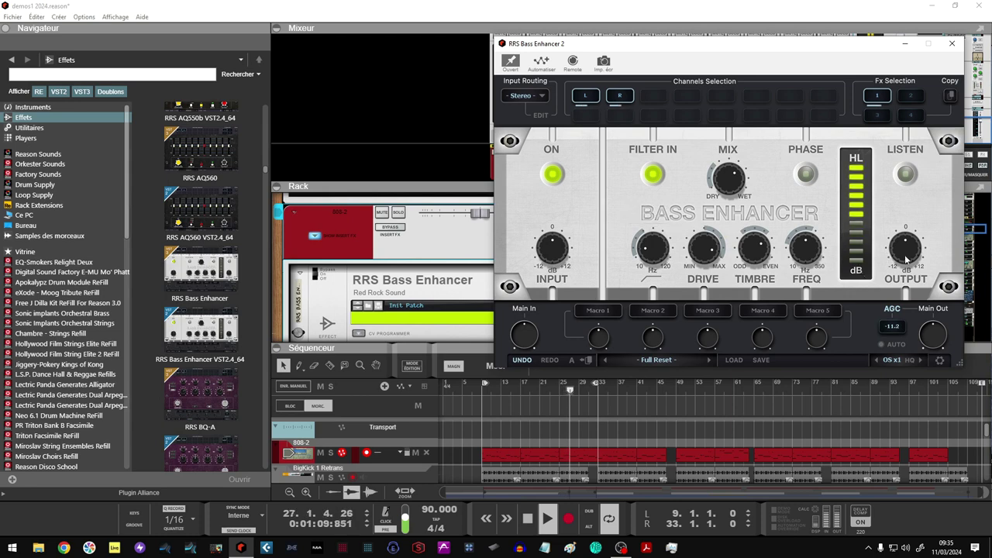
mouse_move(905, 259)
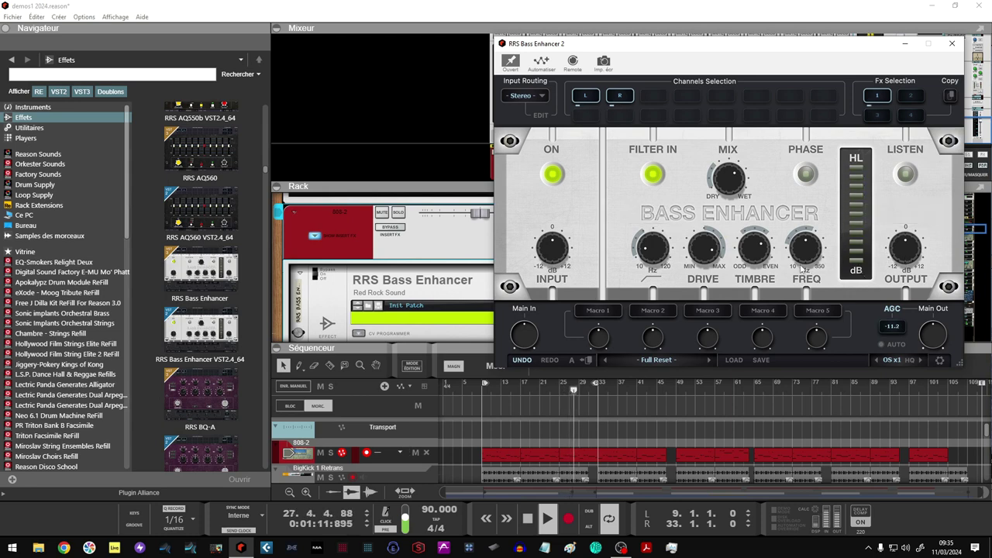
mouse_move(756, 248)
left_click_drag(757, 248, 757, 227)
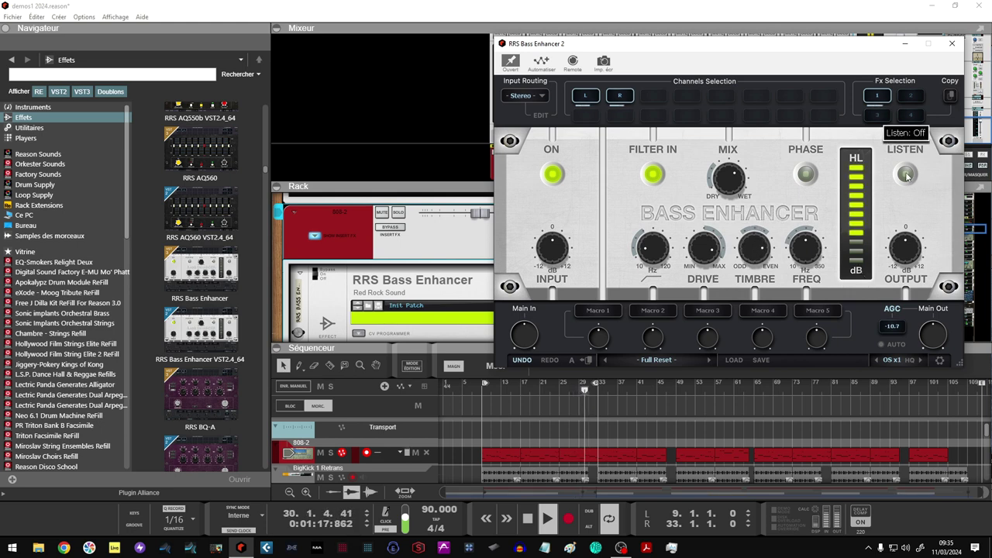
left_click(907, 176)
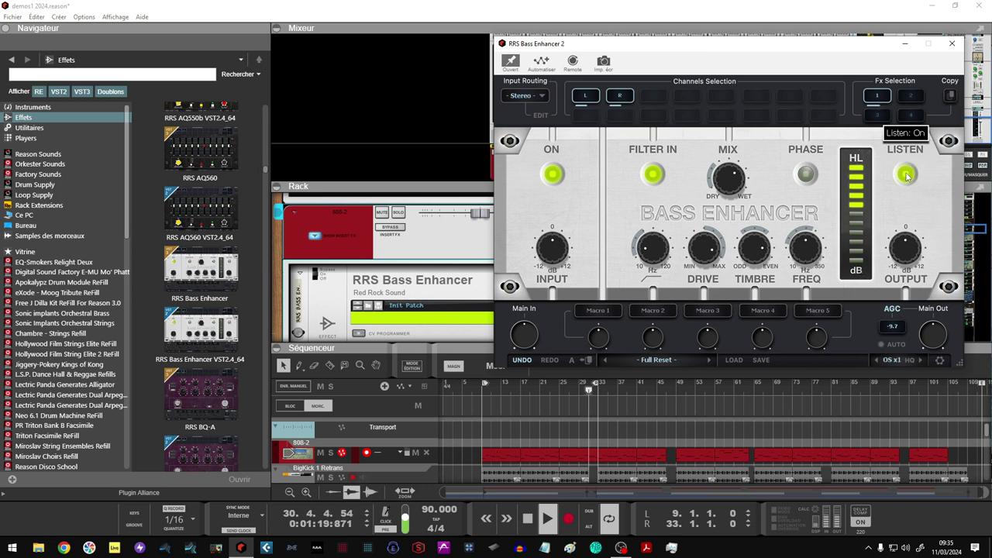
left_click(907, 176)
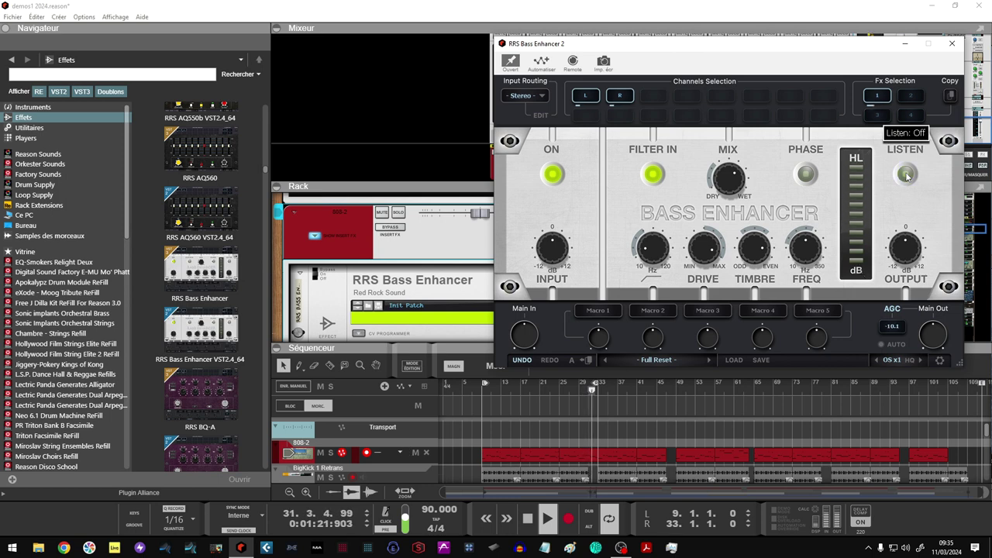
Solo the 808-2 channel again and compare the Bass Enhancer's Listen mode on and off twice
left_click(397, 211)
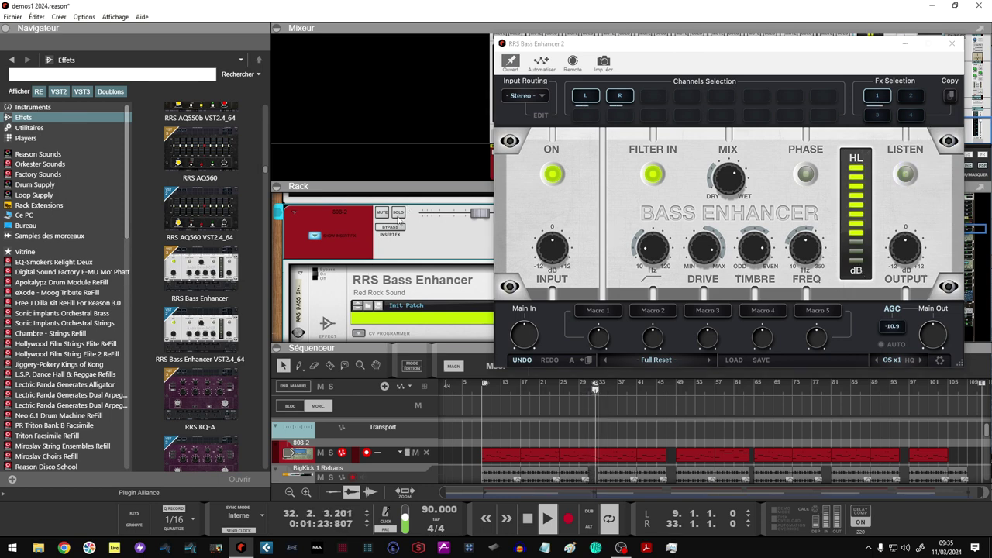
left_click(905, 175)
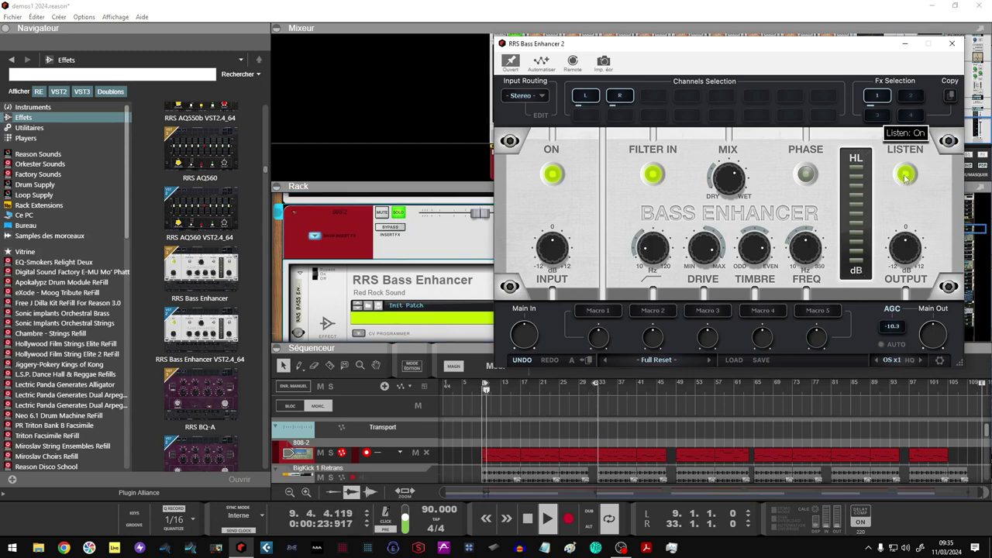
left_click(906, 176)
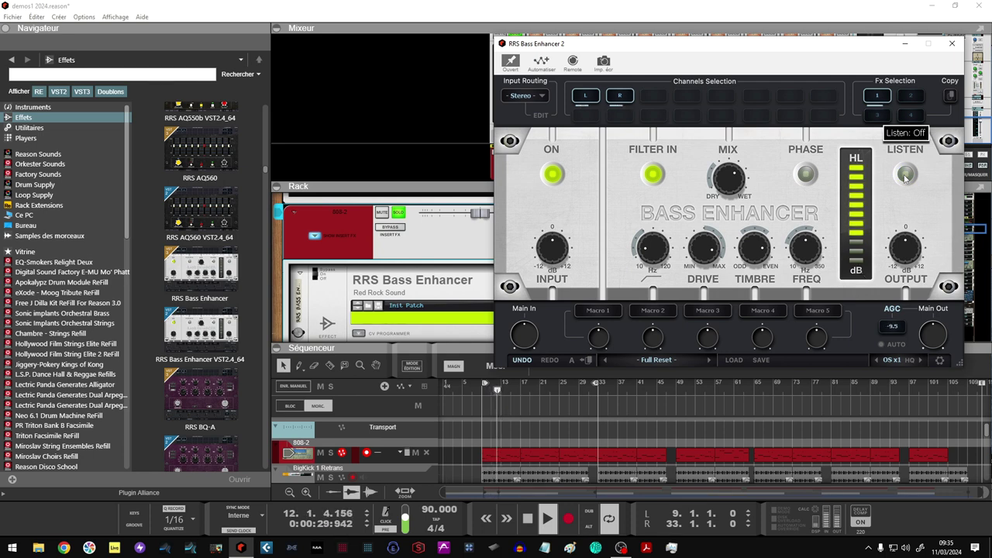
left_click(905, 176)
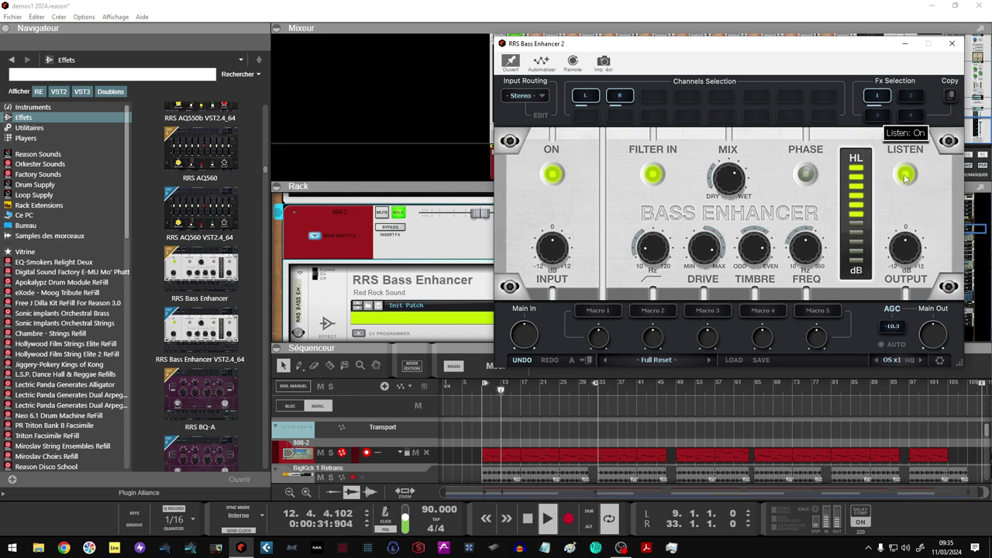
left_click(906, 176)
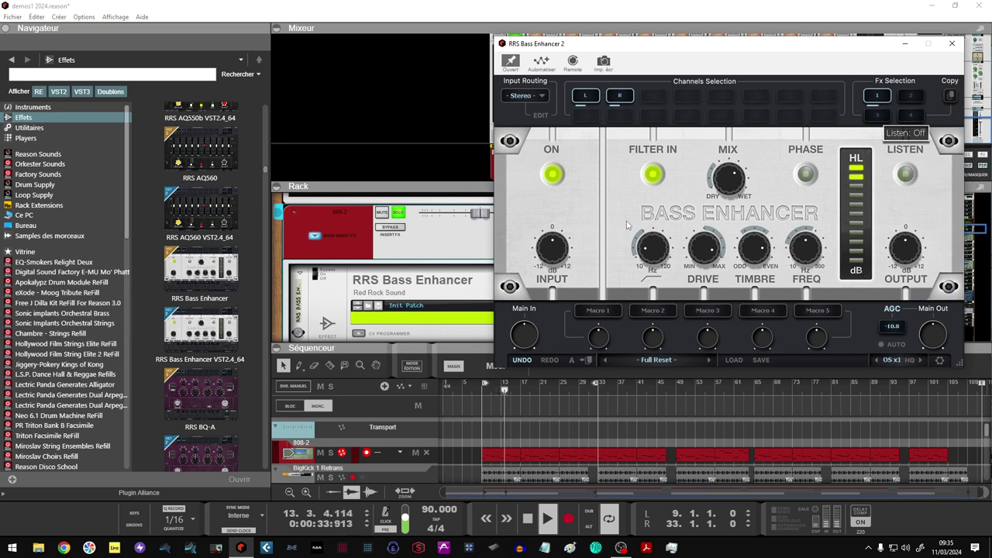
Solo Bloom Drum Breaks 1, BigKick 1 Retrans, HI-HAT2 and P1: drums alongside the 808-2, and close the Bass Enhancer window
scroll(403, 262, "down", 10)
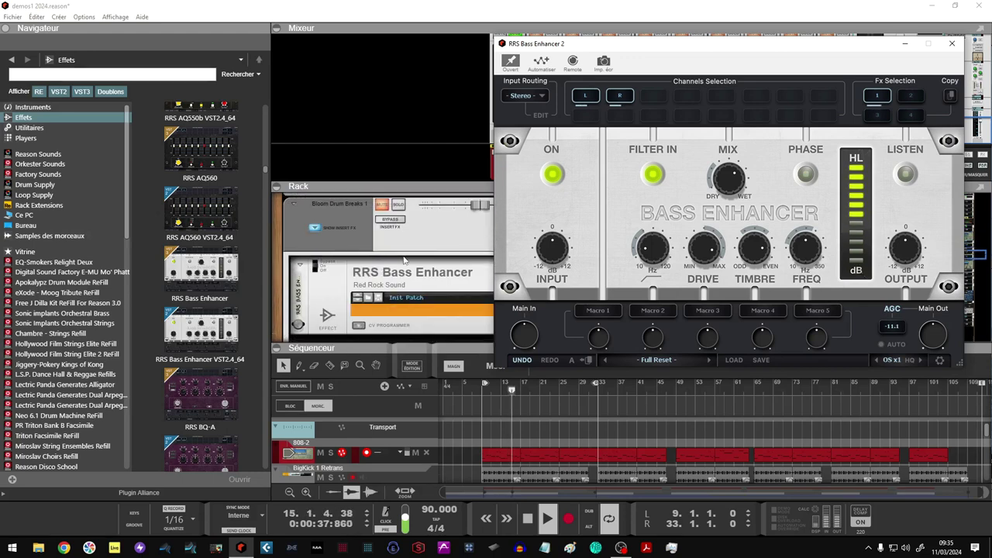
left_click(399, 206)
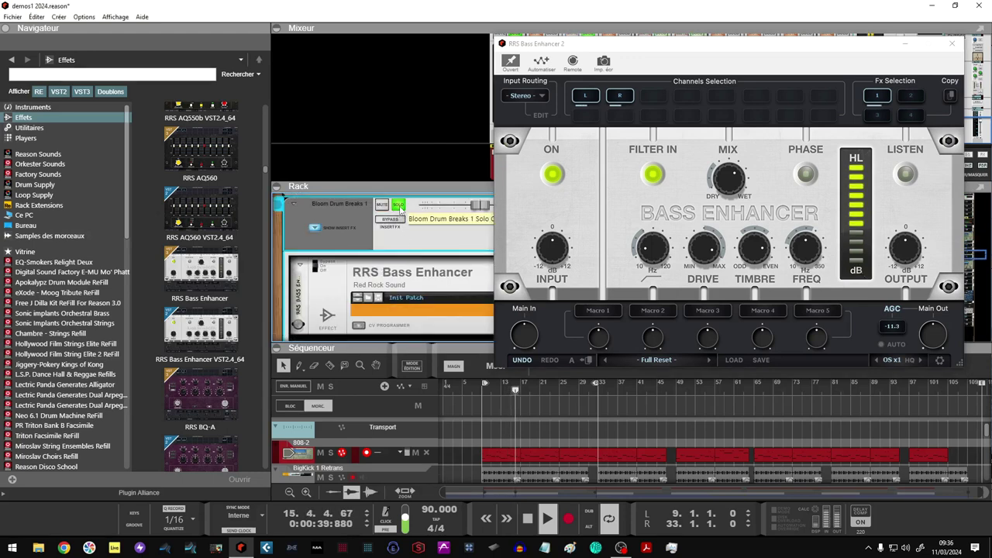
scroll(401, 211, "up", 2)
scroll(401, 211, "up", 4)
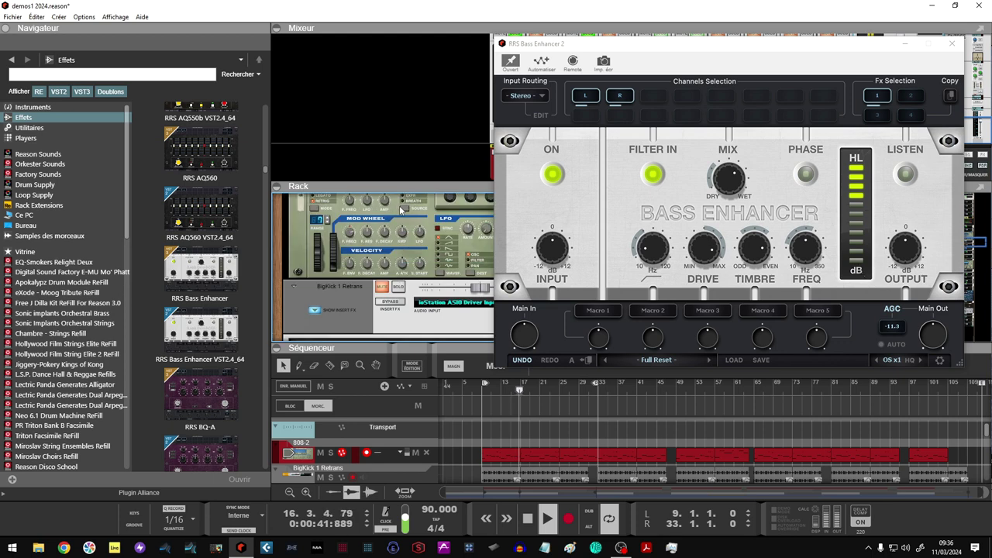
left_click(398, 255)
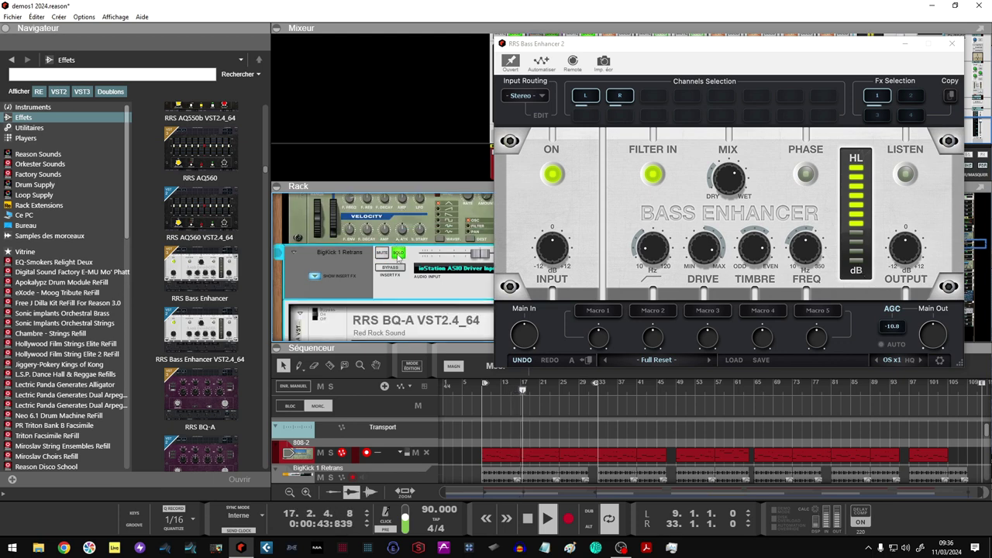
scroll(398, 256, "down", 8)
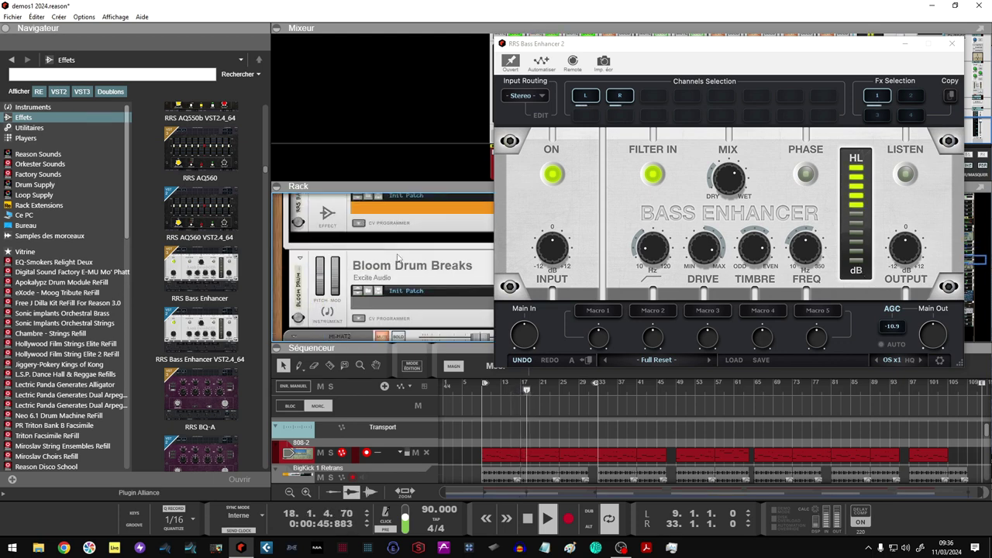
left_click(398, 269)
scroll(399, 271, "down", 4)
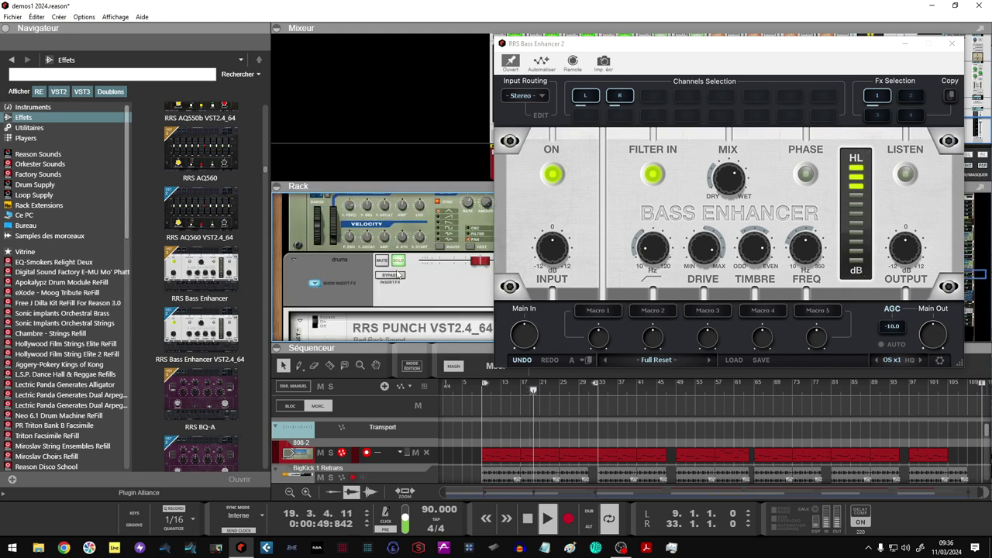
scroll(398, 271, "down", 4)
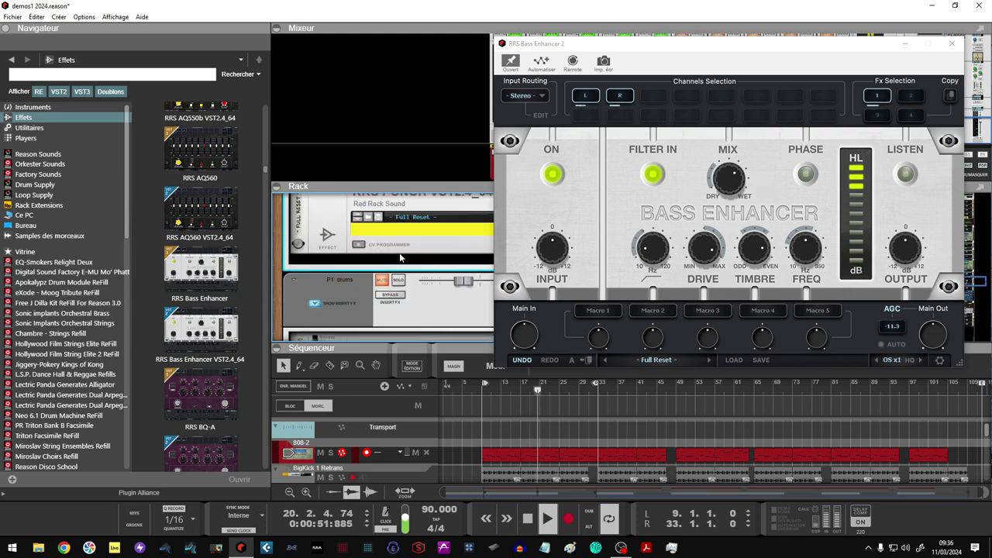
left_click(398, 280)
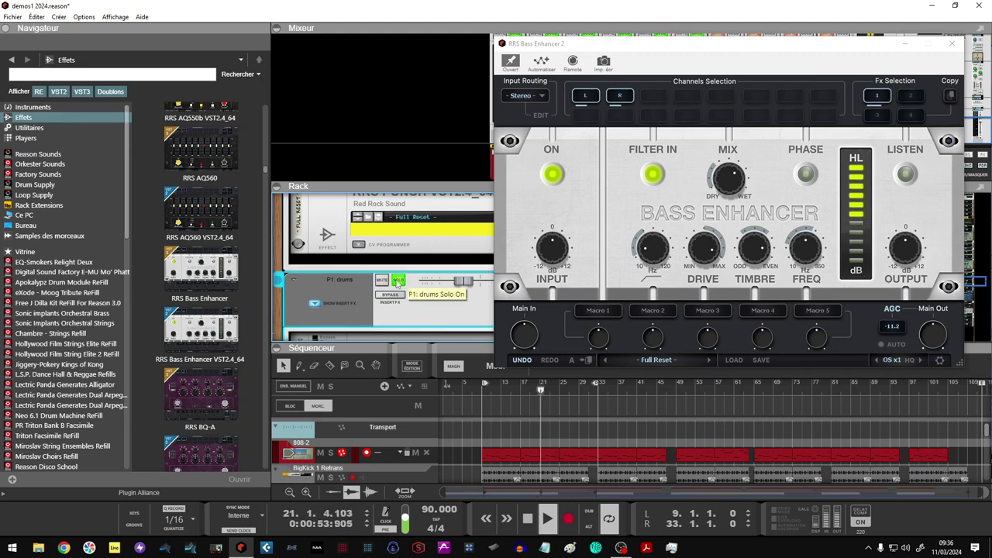
left_click(952, 44)
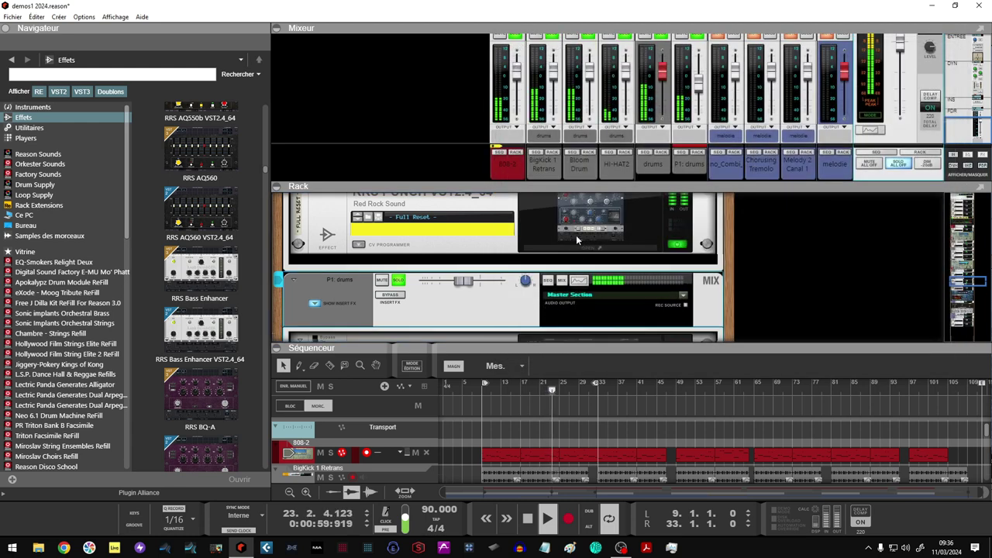
Take the 808-2 and P1: drums channels out of solo, checking the drums with and without P1: drums
scroll(572, 268, "down", 2)
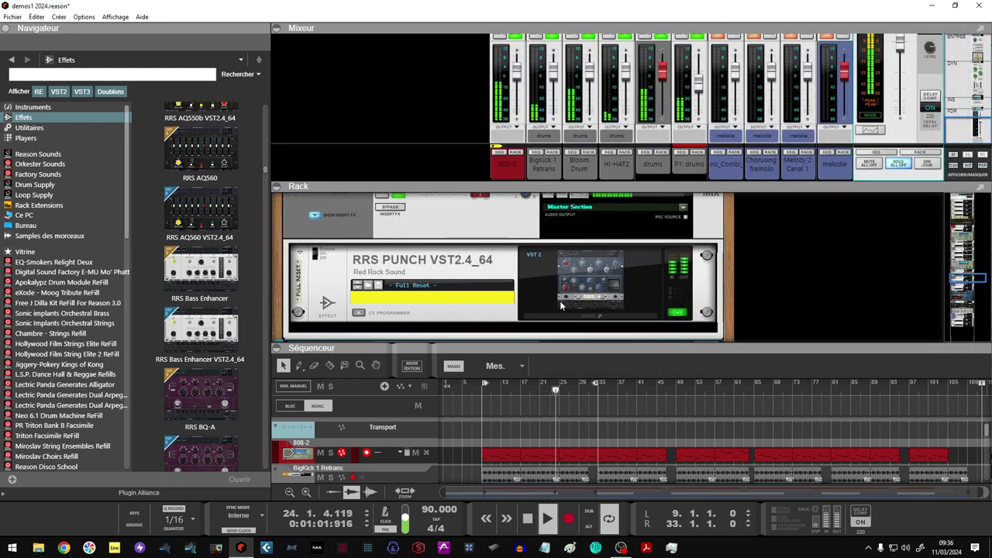
left_click(701, 38)
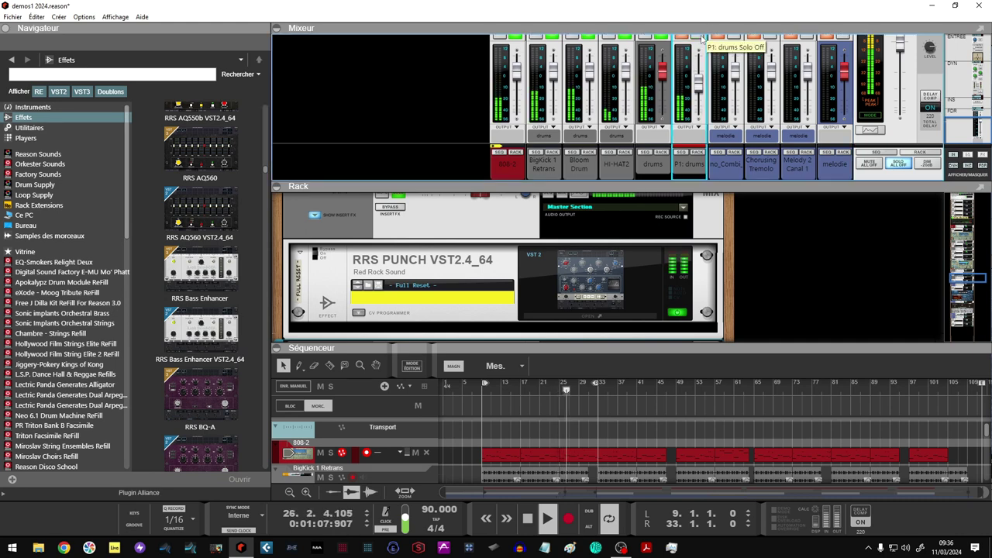
left_click(514, 37)
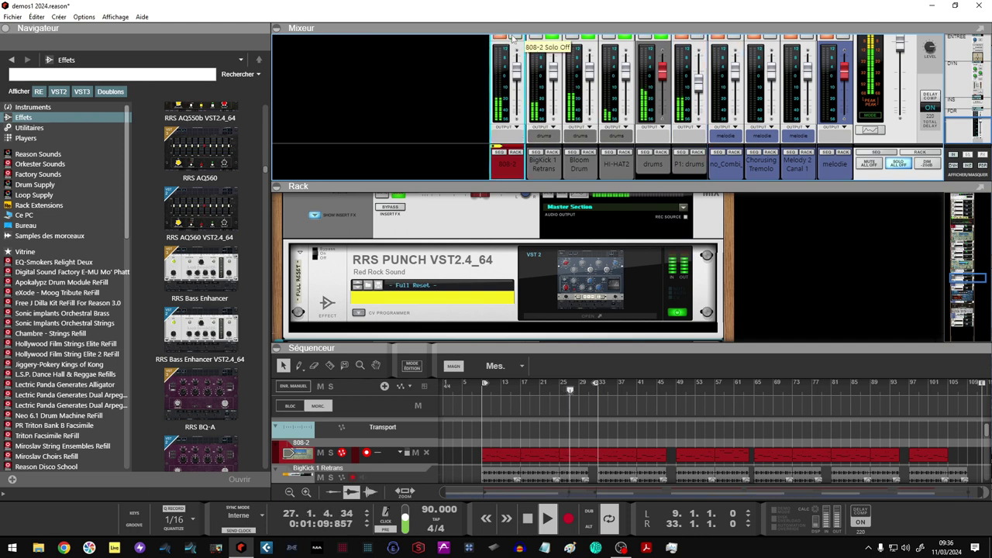
left_click(695, 37)
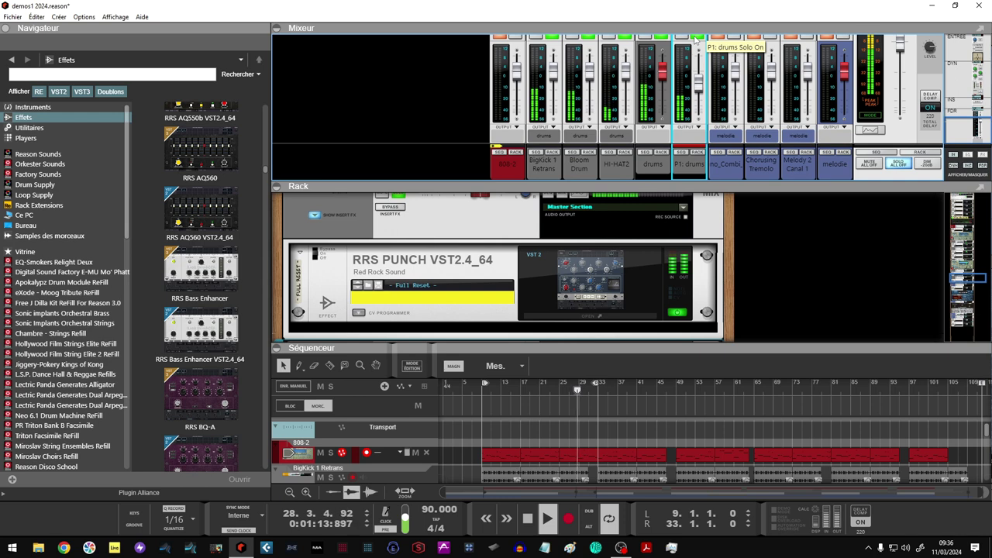
left_click(695, 38)
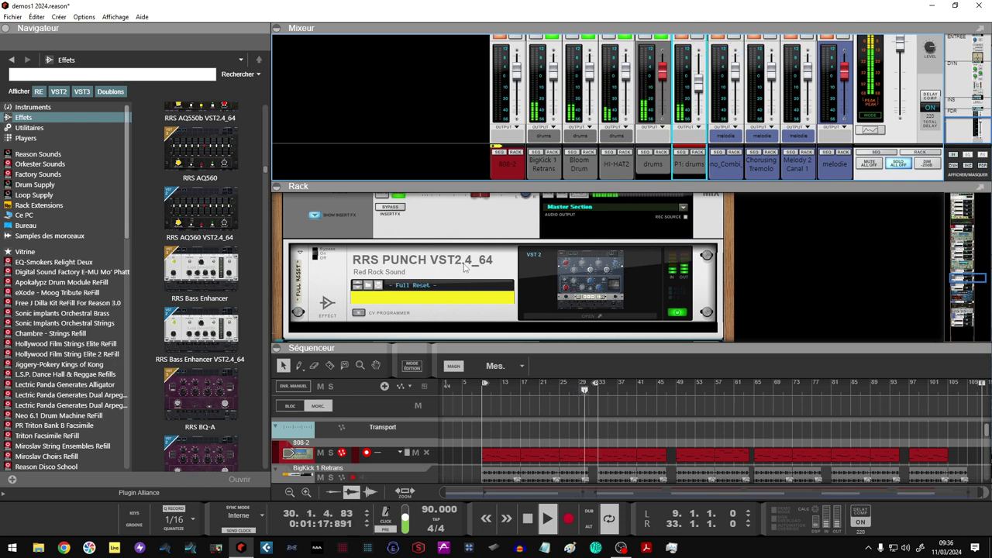
Compare the soloed drums bus with its RRS PUNCH insert bypassed and on during playback
left_click(389, 208)
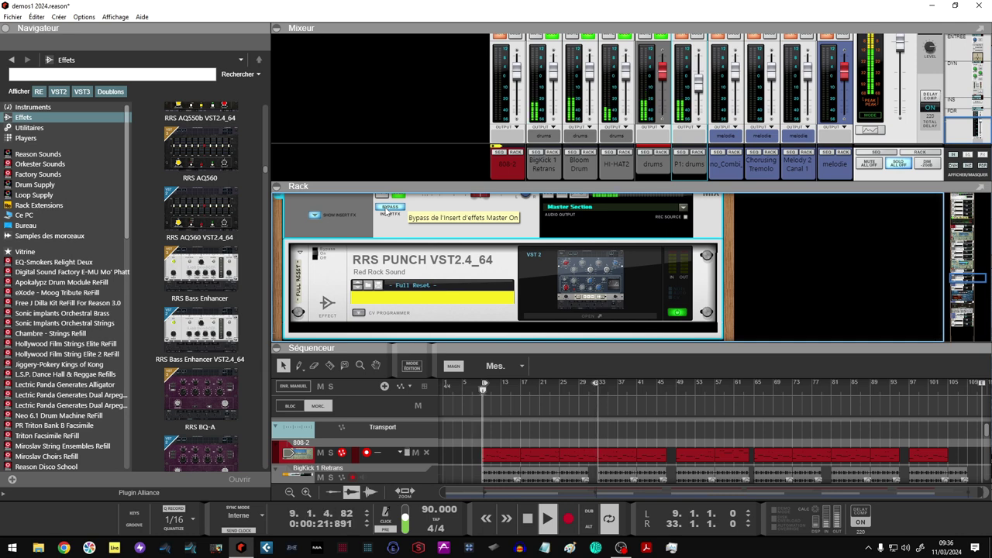
left_click(386, 209)
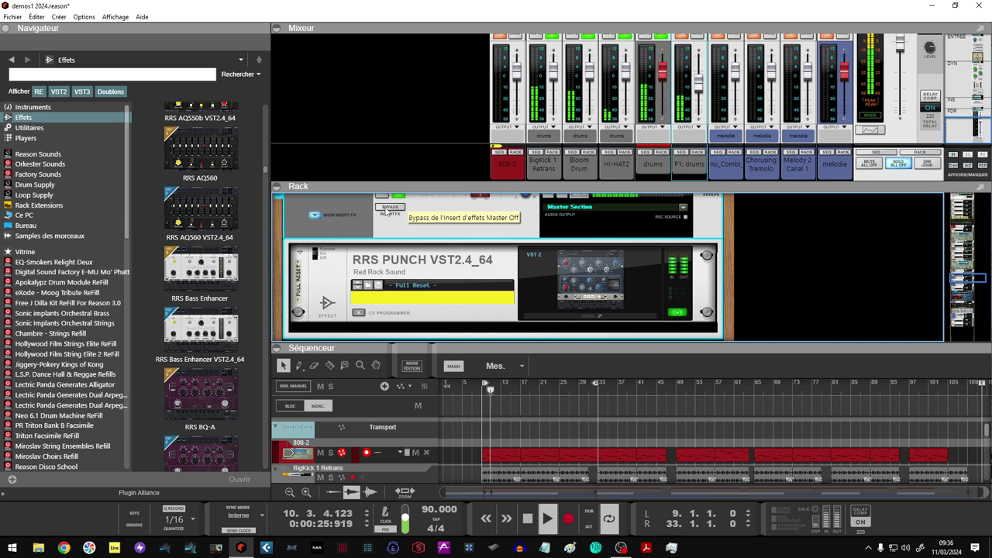
Bypass the drums bus insert effects once more for comparison, and open the RRS PUNCH editor to examine its EQ low gain
left_click(386, 209)
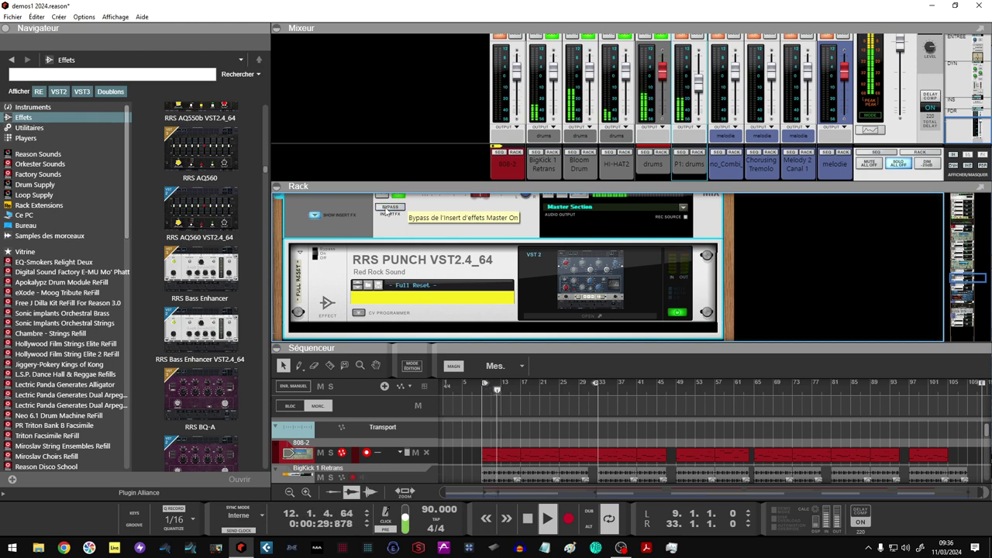
left_click(533, 274)
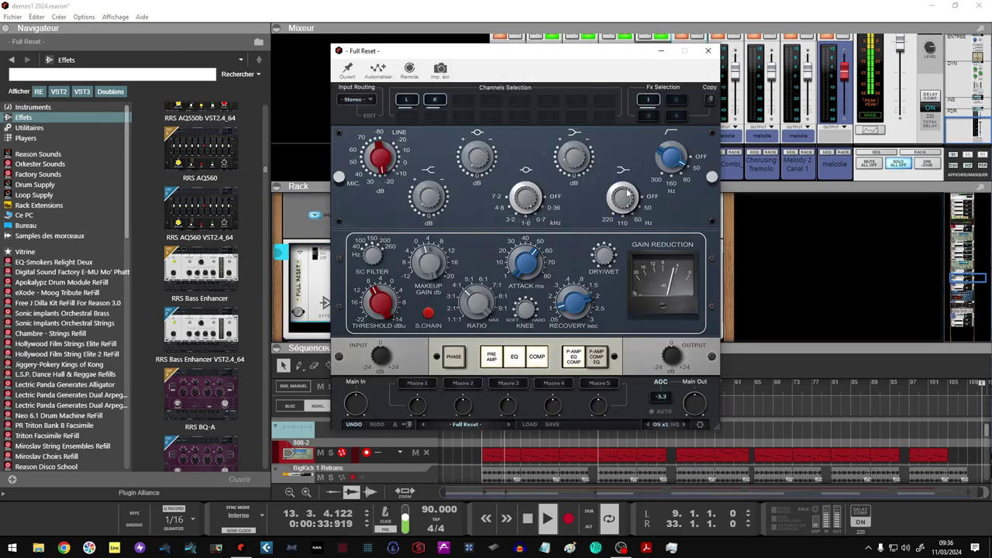
mouse_move(587, 160)
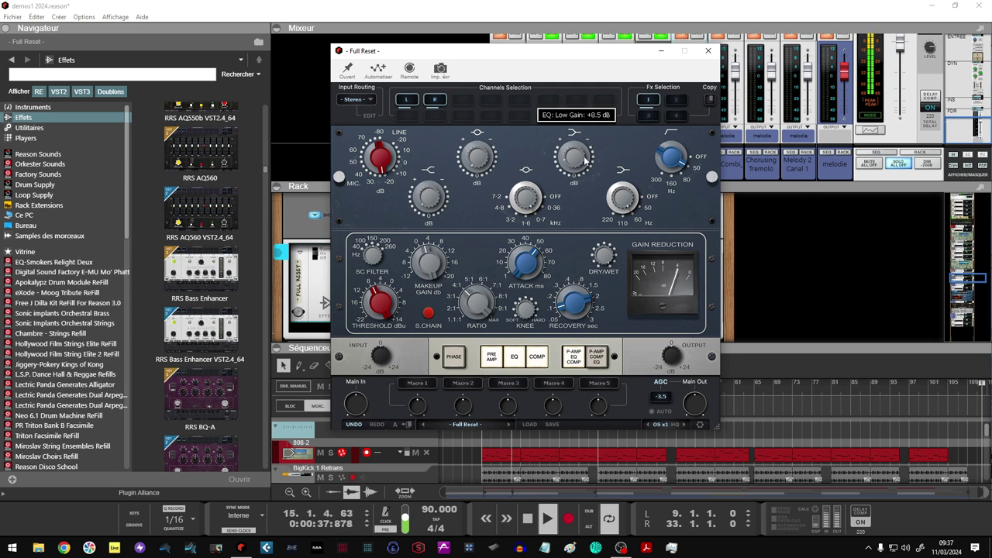
Compare the drums with RRS PUNCH's Comp, Pre Amp and EQ sections off and on, closing its window and stopping playback at the end
left_click(537, 358)
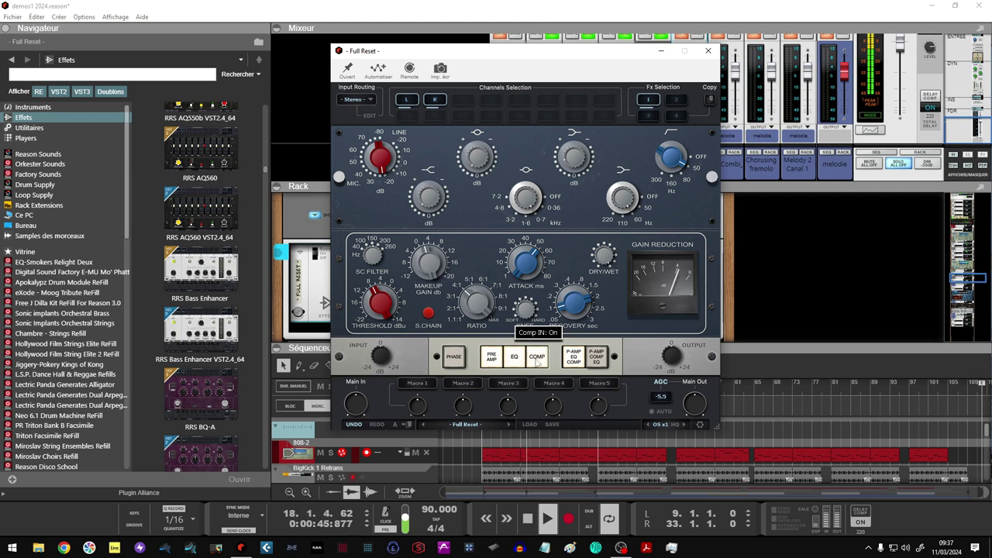
left_click(493, 358)
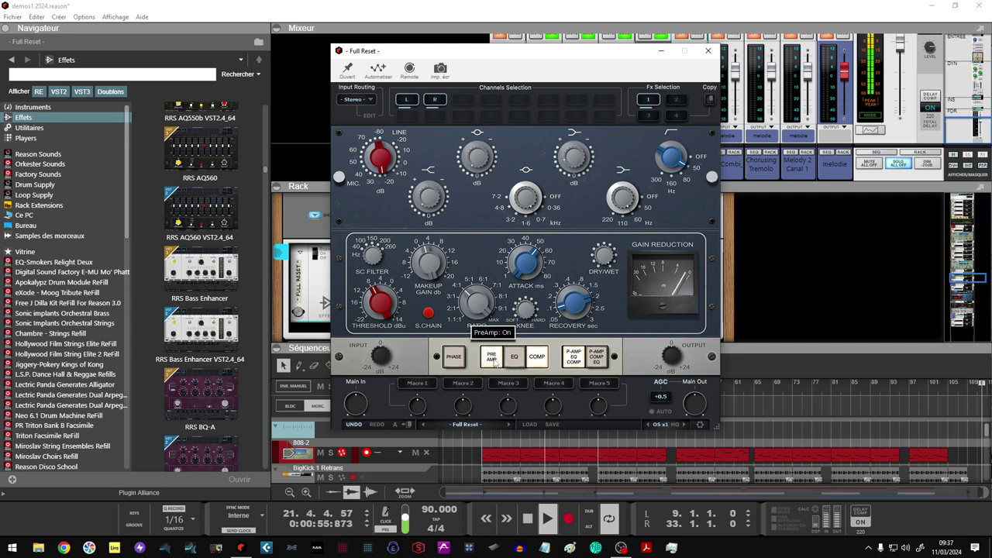
left_click(513, 358)
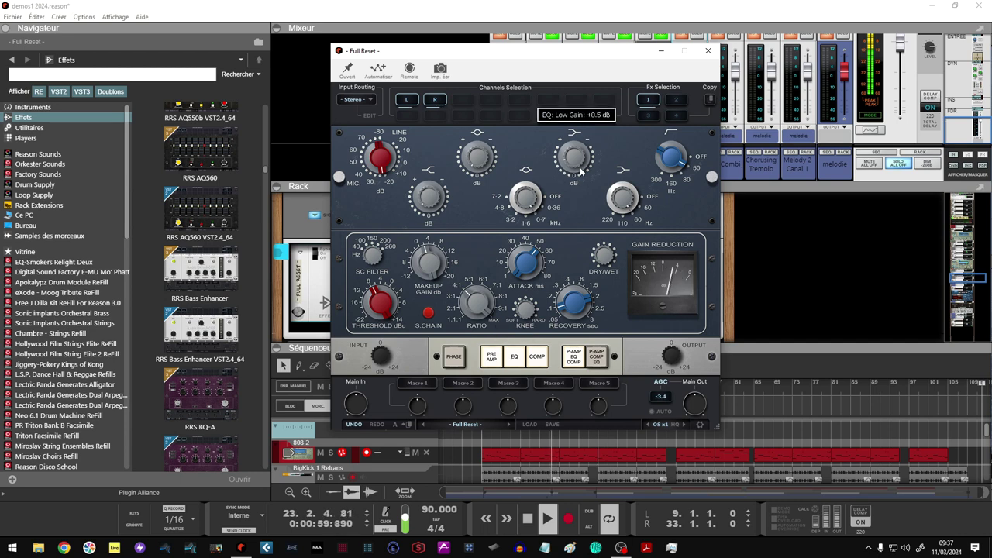
left_click(707, 51)
key("space")
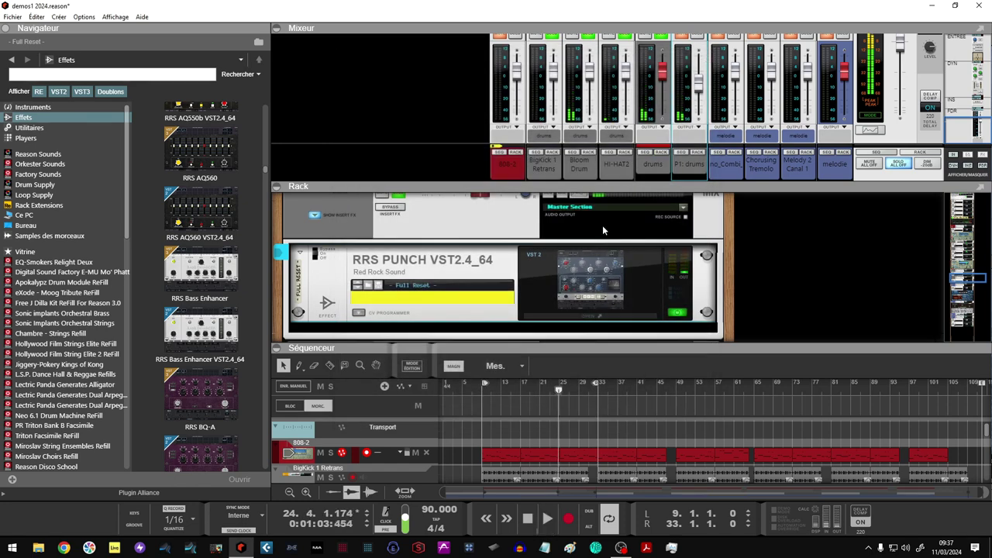